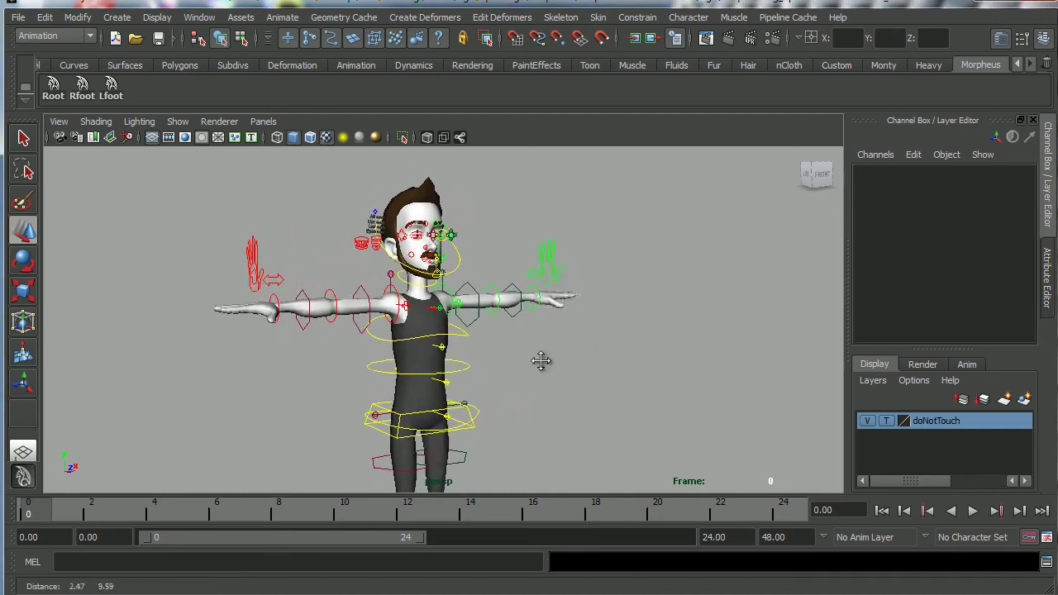
alt+right_drag(540, 361, 589, 371)
alt+drag(558, 341, 545, 368)
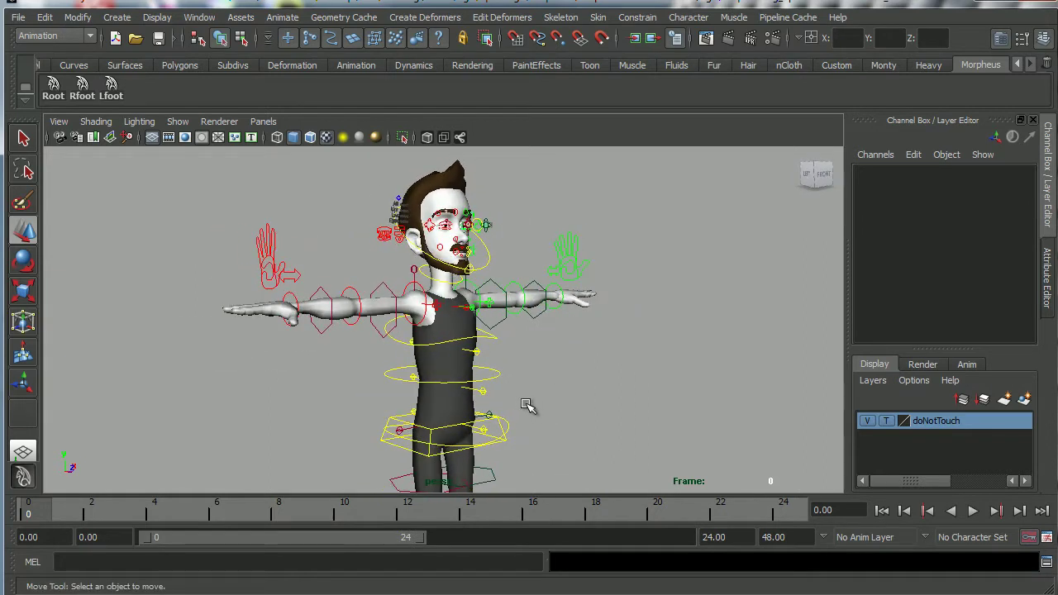
alt+drag(538, 361, 570, 388)
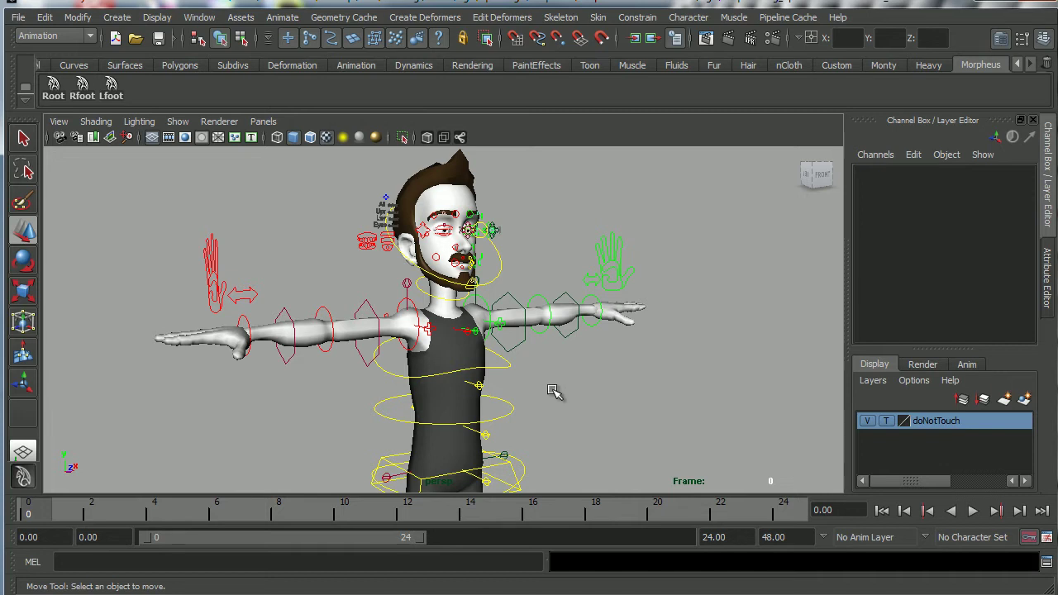
Step: Switch to the web browser, search Google for "morpheus maya rig" and view the Morpheus Rig Docs page
key(alt+Tab)
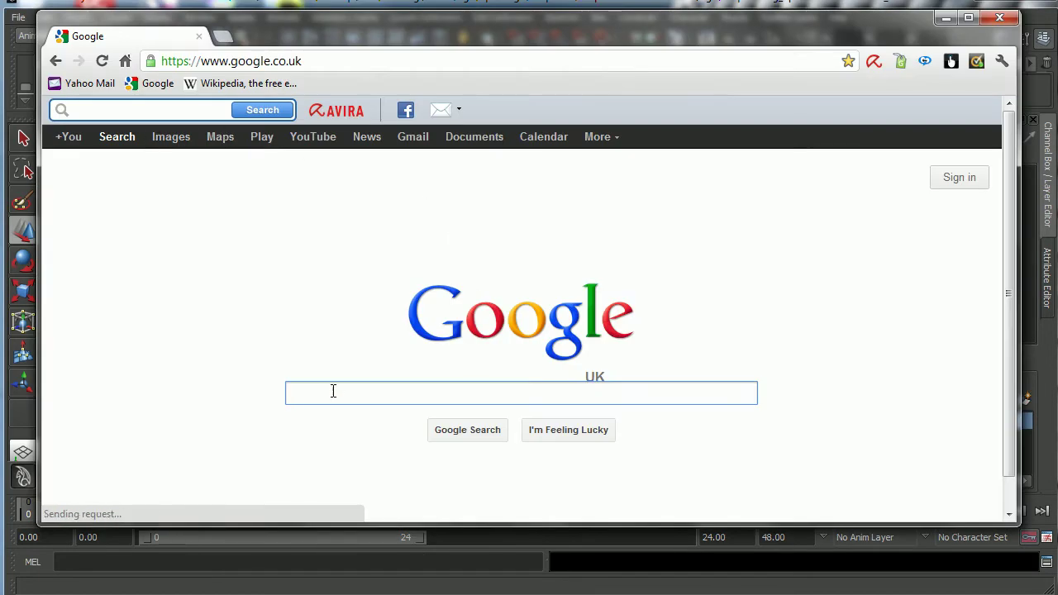
text(morpheus maya rig)
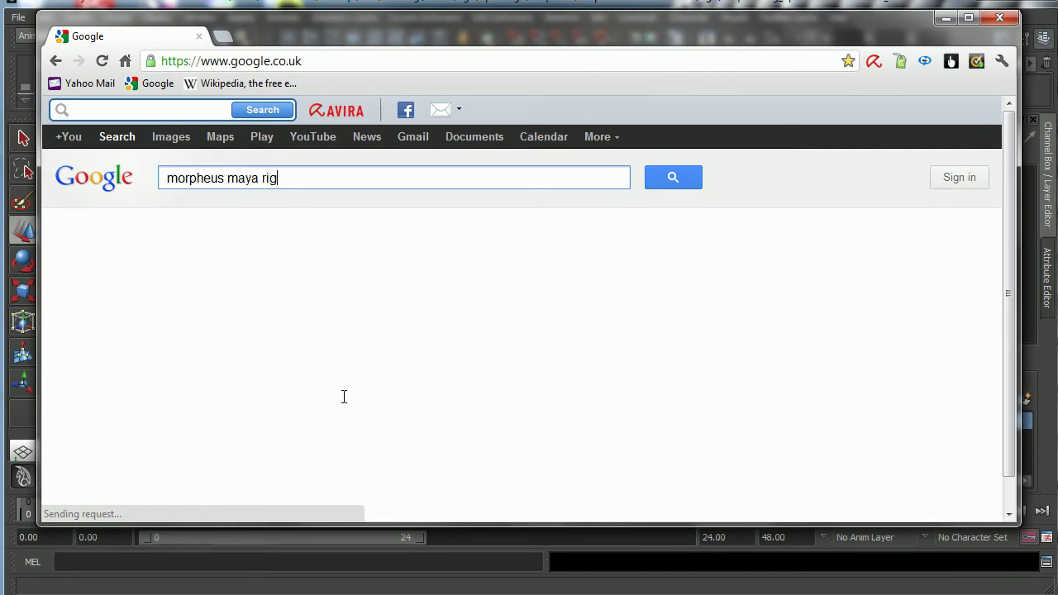
key(Return)
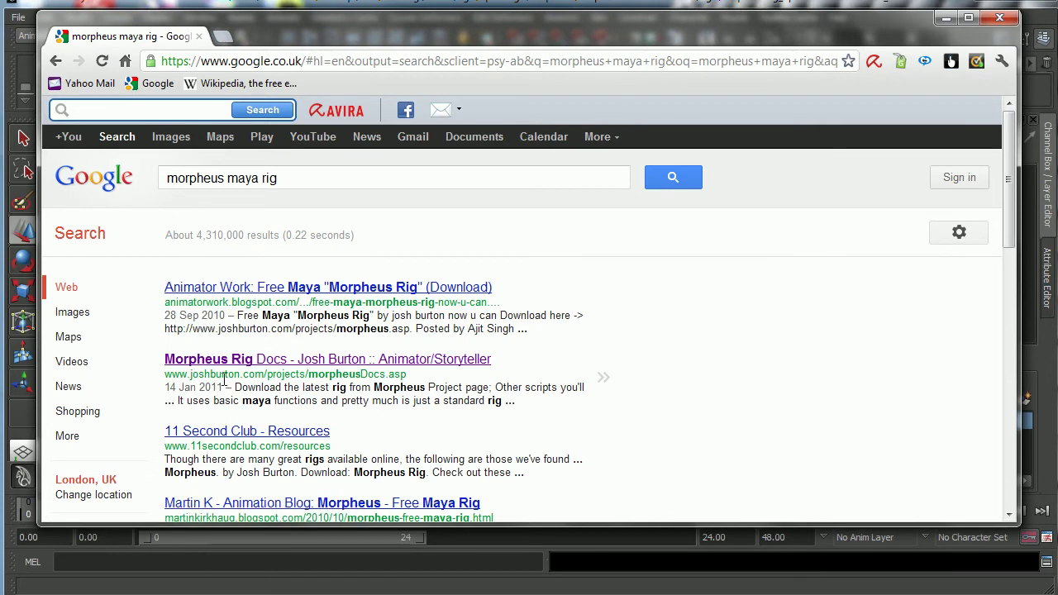
click(352, 360)
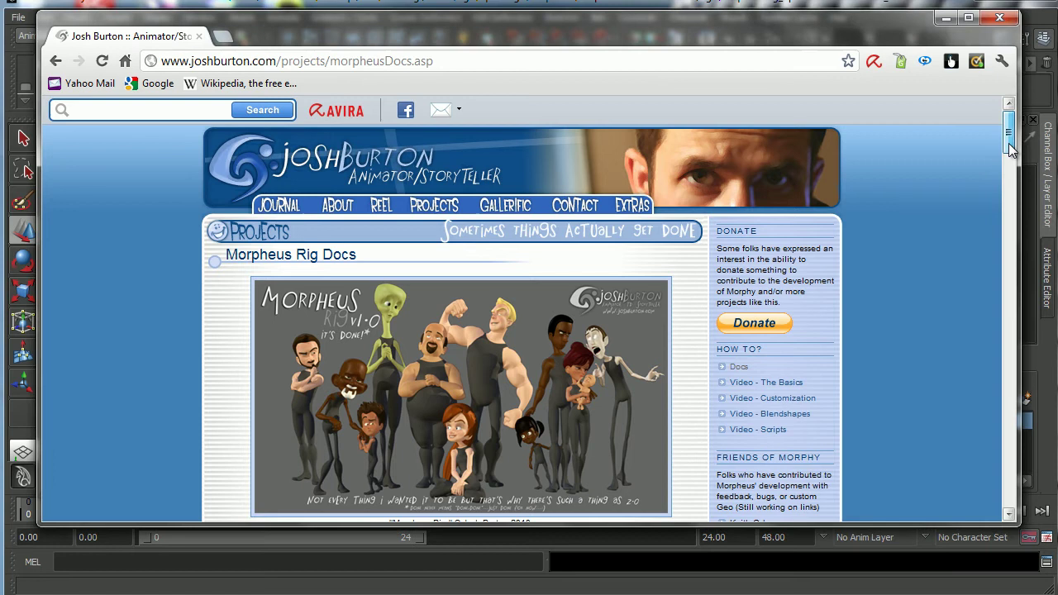
mouse_move(1009, 143)
mouse_down()
mouse_move(988, 241)
mouse_move(1004, 160)
mouse_up()
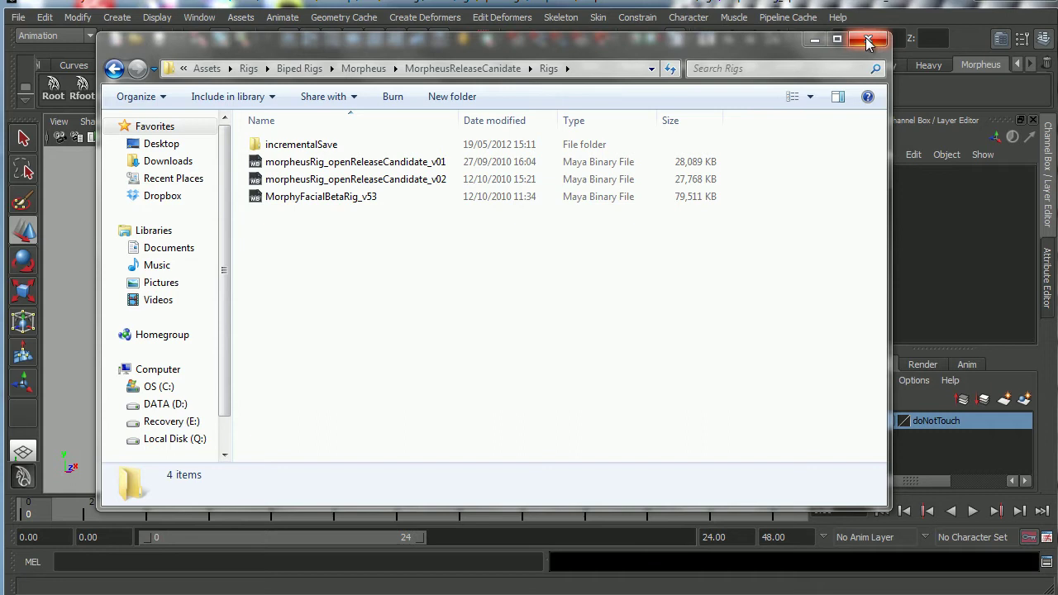
Step: Look through the MorpheusReleaseCanidate folder and its Textures subfolder, and minimise the folder window
click(491, 69)
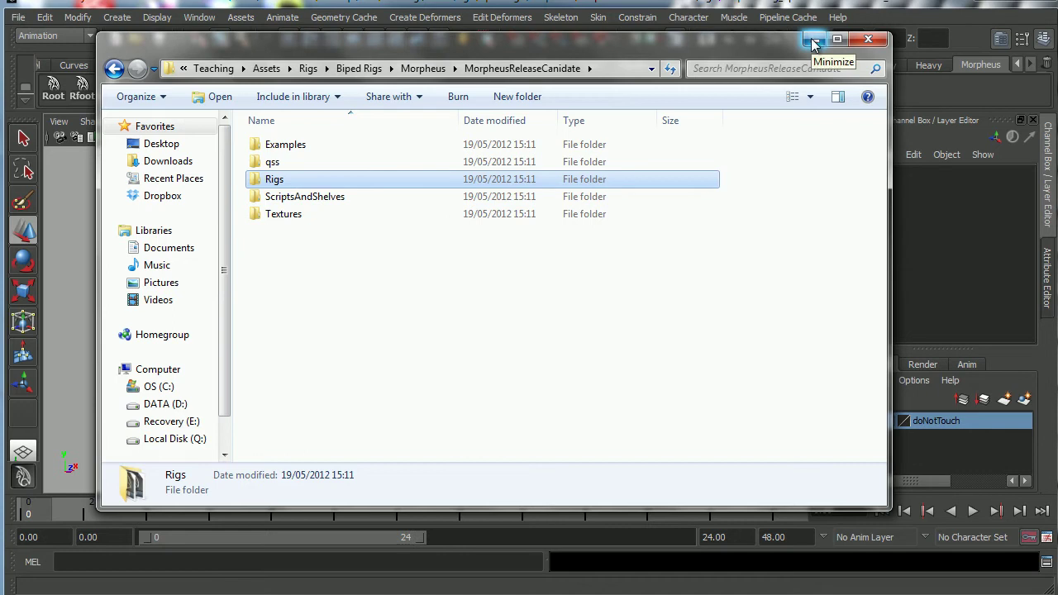
double_click(285, 214)
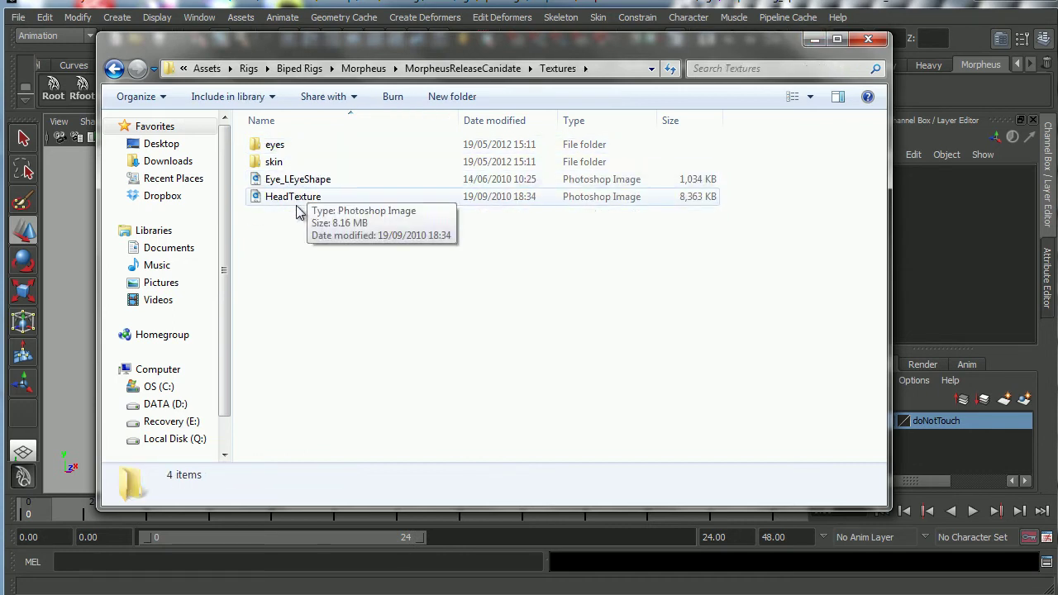
click(814, 38)
Step: Start a new project in the Project Window, name it Morpheus_Jump, and close the window without accepting
alt+drag(485, 255, 410, 291)
click(18, 19)
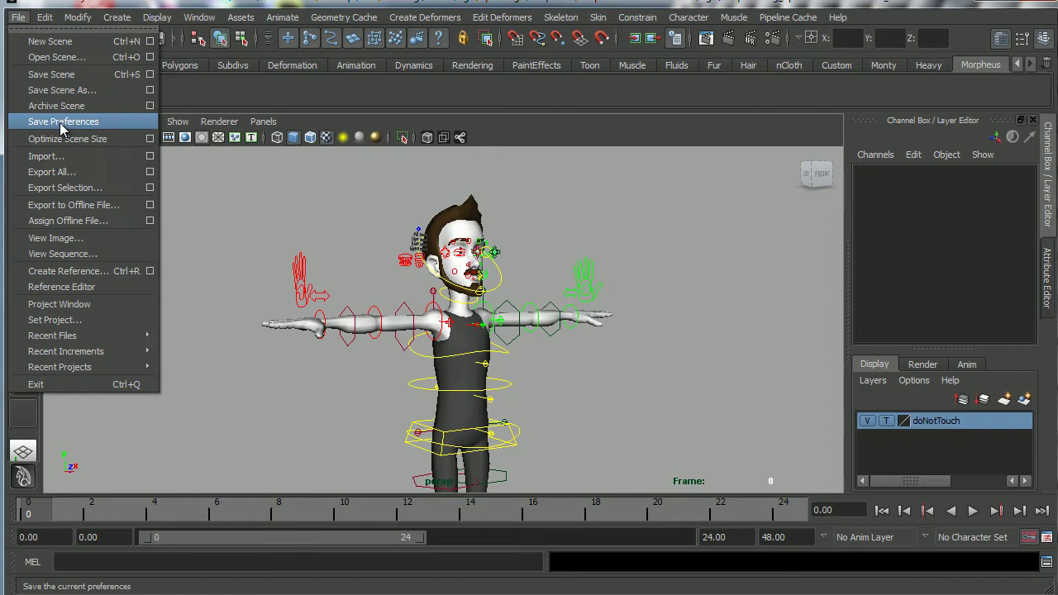
click(81, 305)
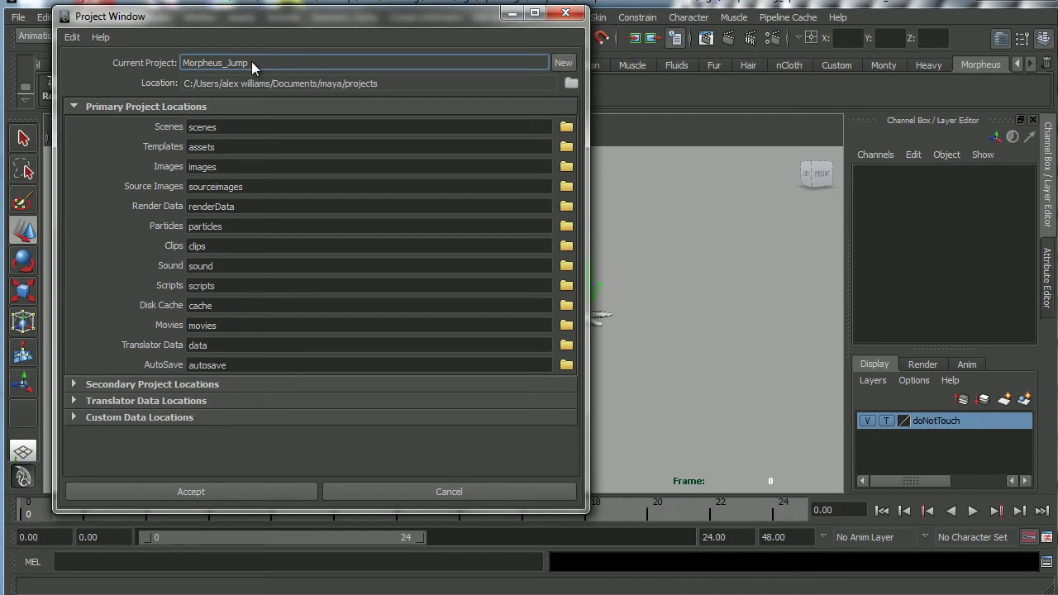
click(564, 63)
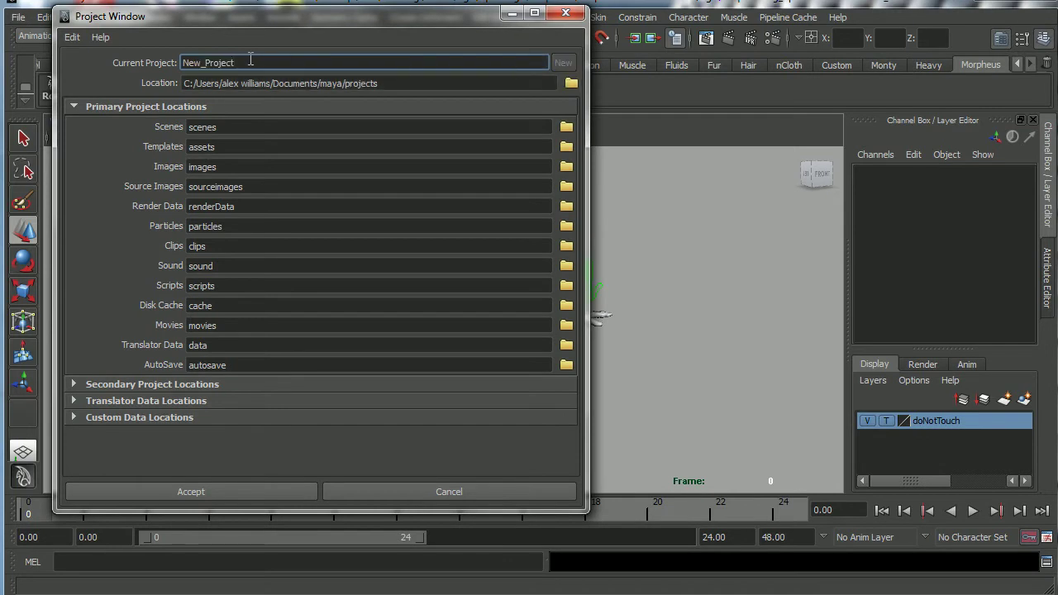
drag(251, 59, 176, 61)
key(BackSpace)
text(Morpheus_Jump)
click(565, 13)
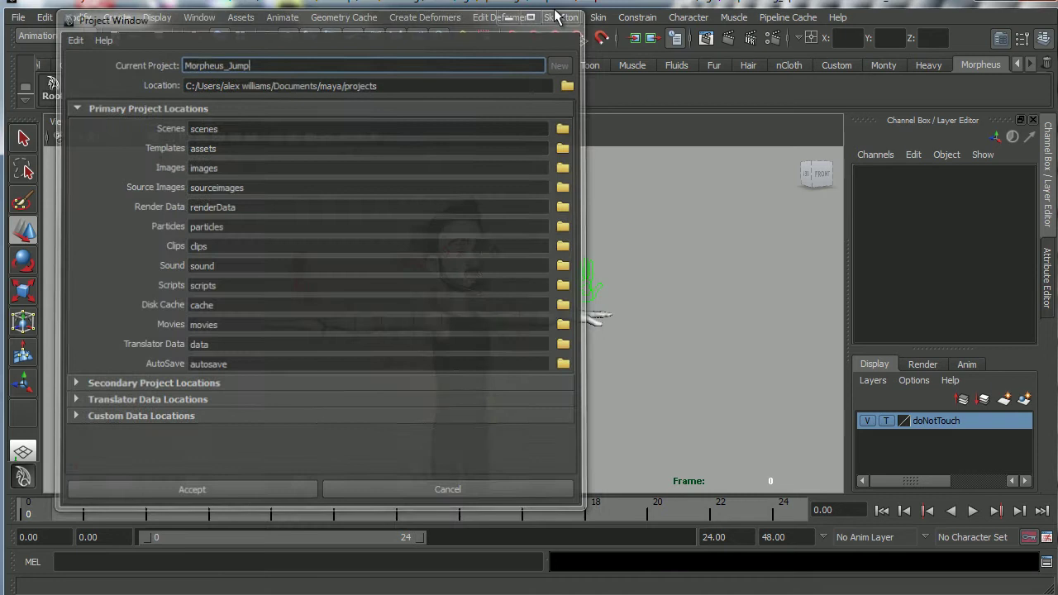
Step: Set the current project to the Morpheus_Jump folder
click(18, 16)
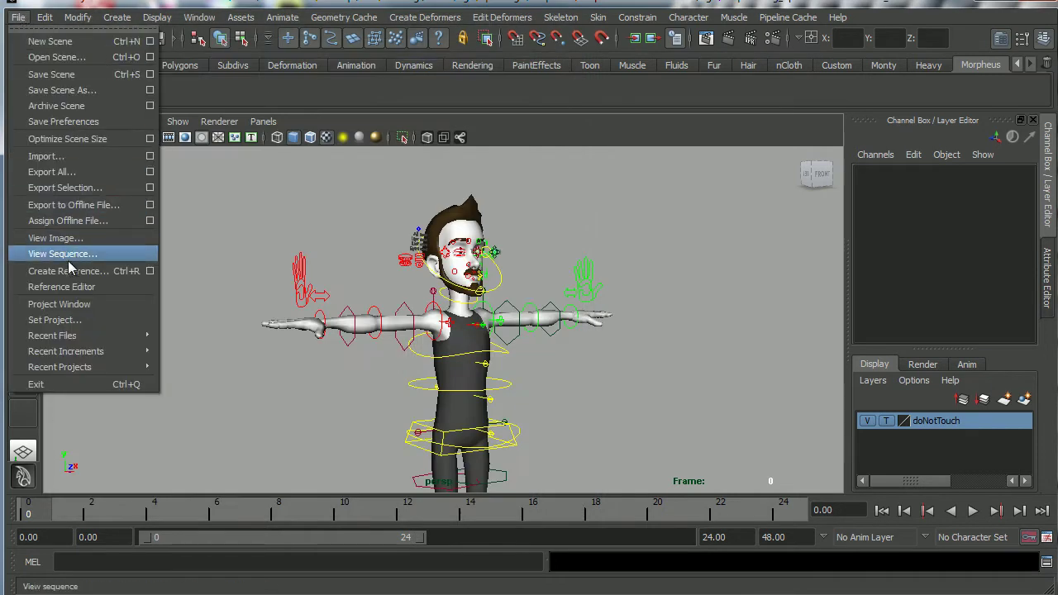
click(70, 321)
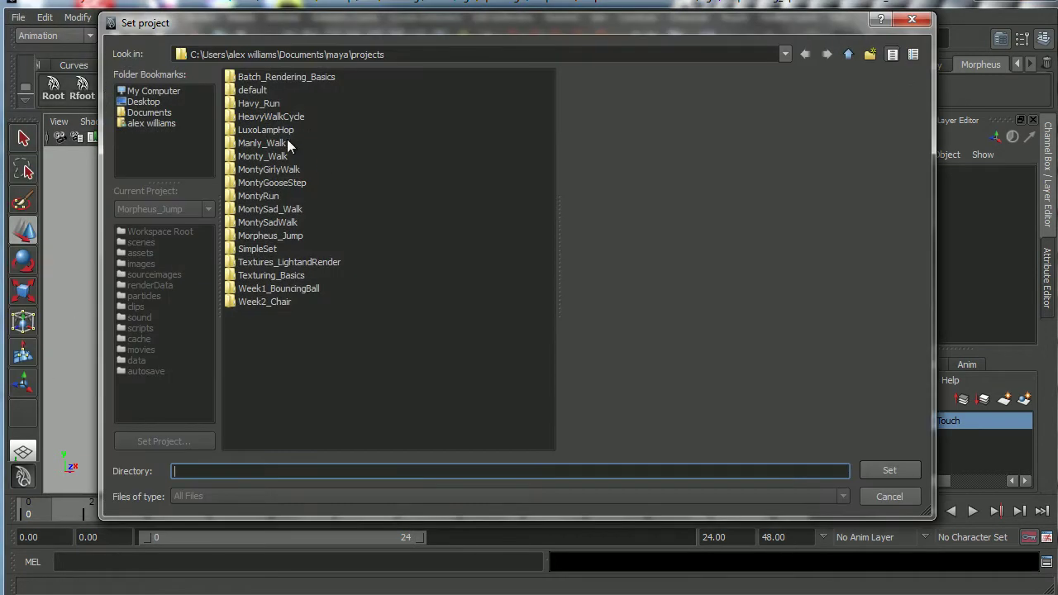
click(275, 238)
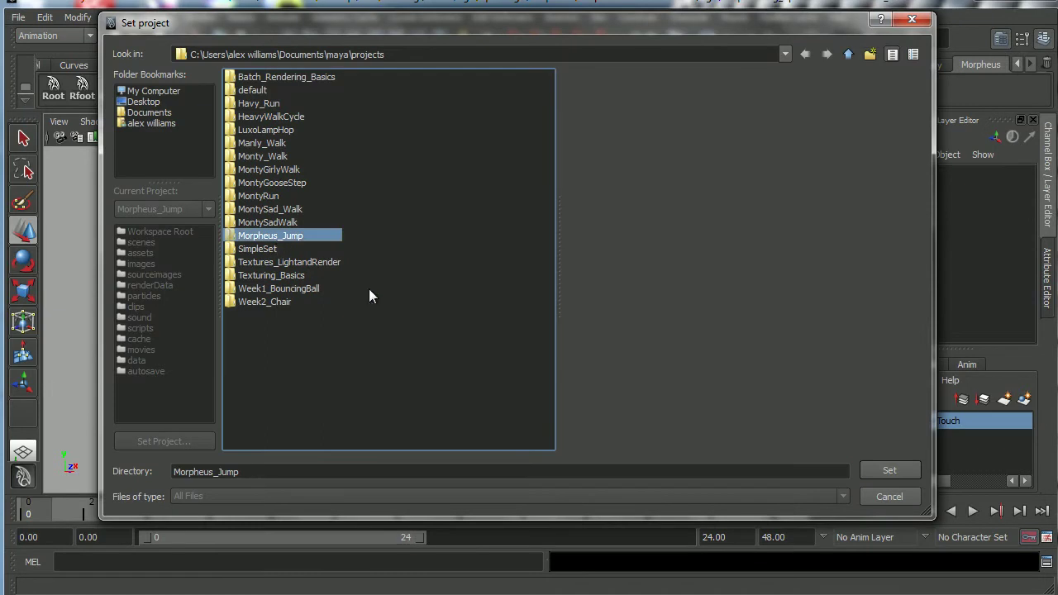
click(889, 471)
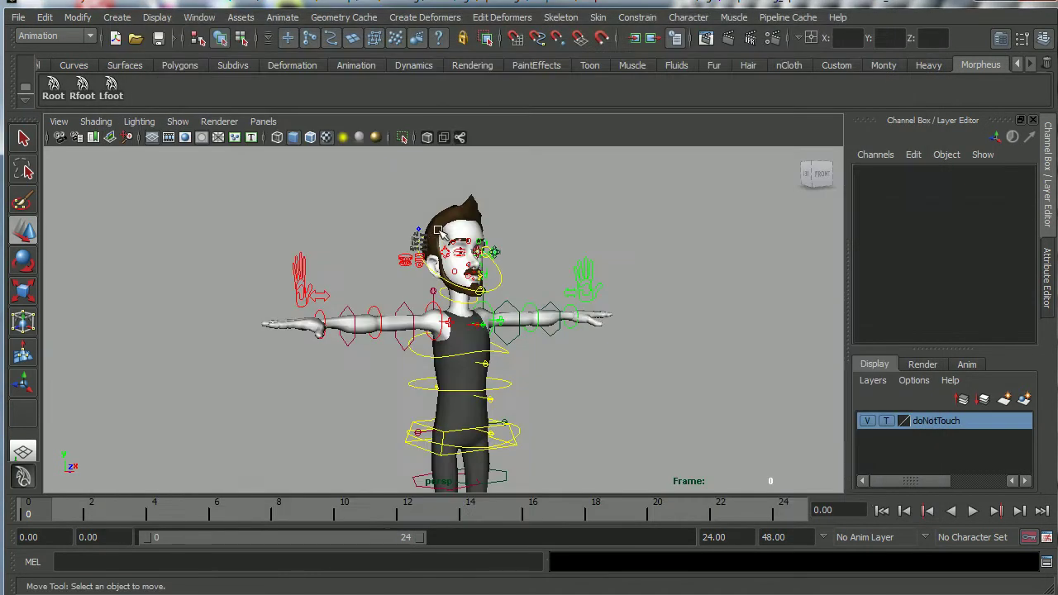
Step: Copy the eyes and skin folders plus the Eye_LEyeShape and HeadTexture files from the rig's Textures folder
alt+middle_drag(519, 330, 512, 307)
scroll(513, 307, up, 1)
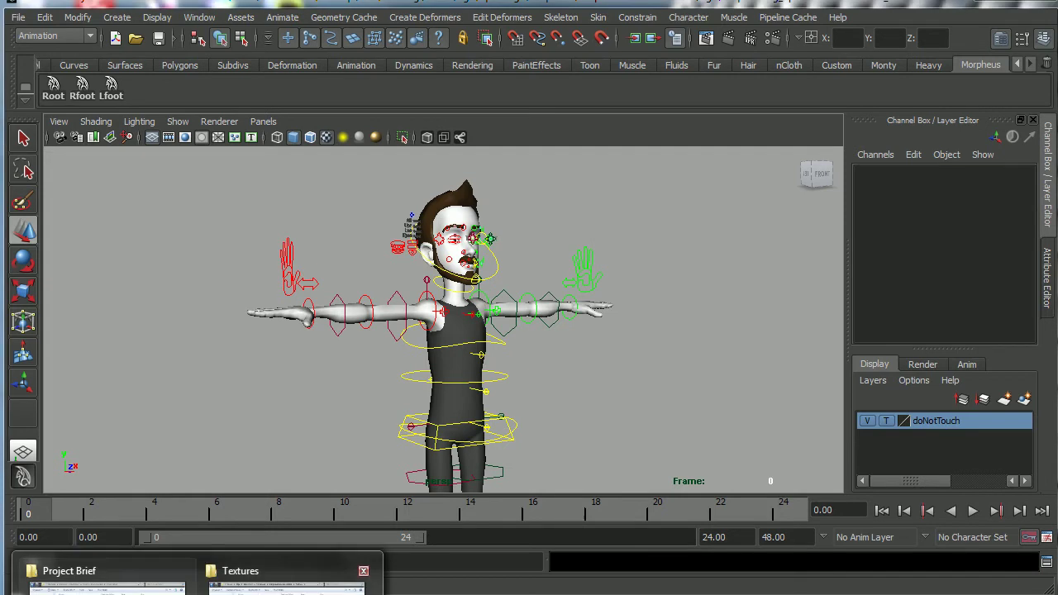
click(347, 572)
drag(502, 41, 480, 34)
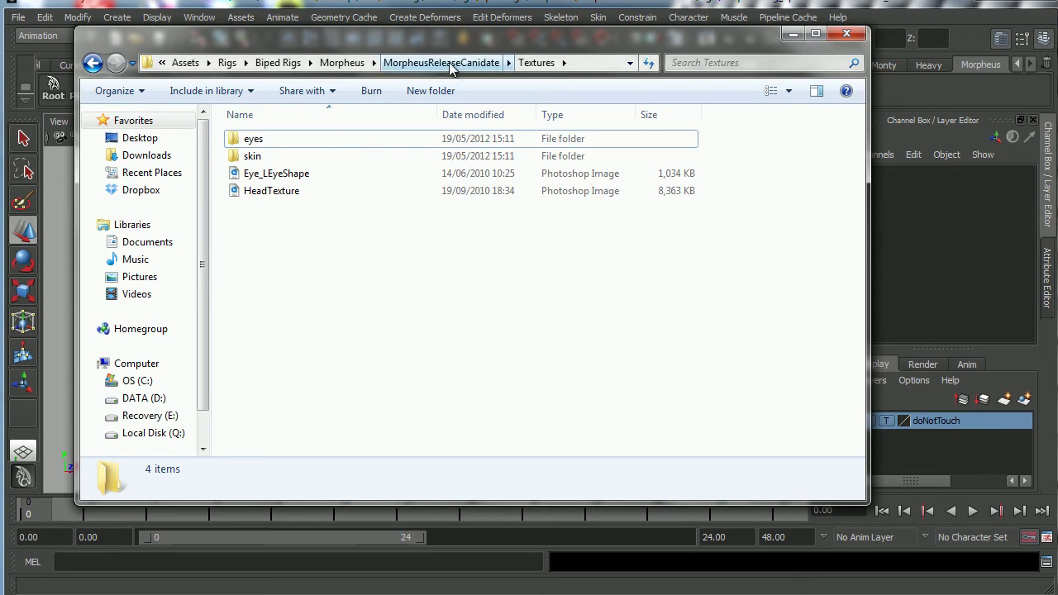
click(267, 140)
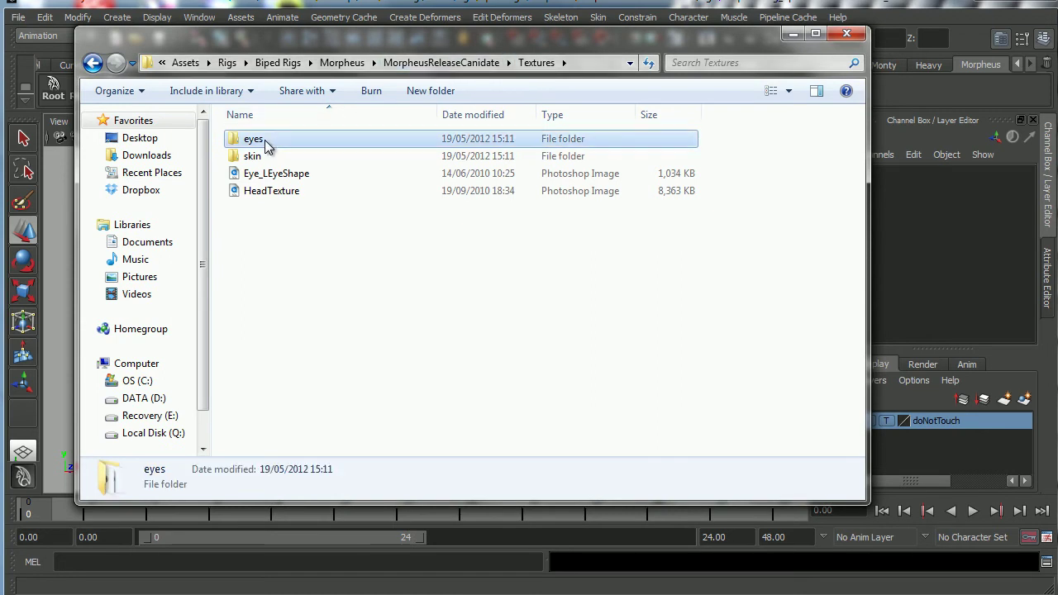
shift+click(278, 191)
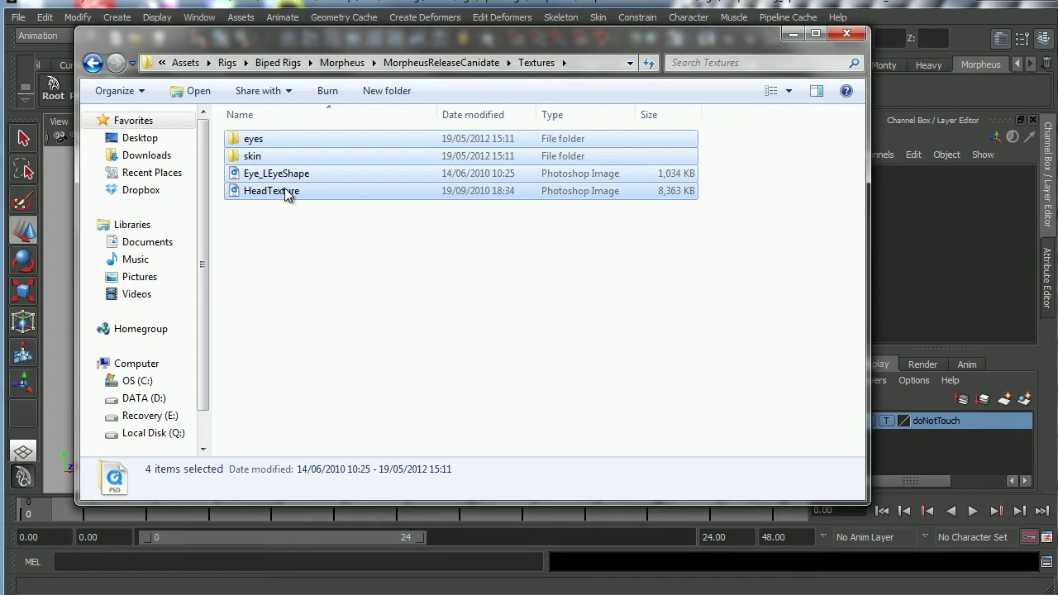
right_click(284, 189)
click(326, 305)
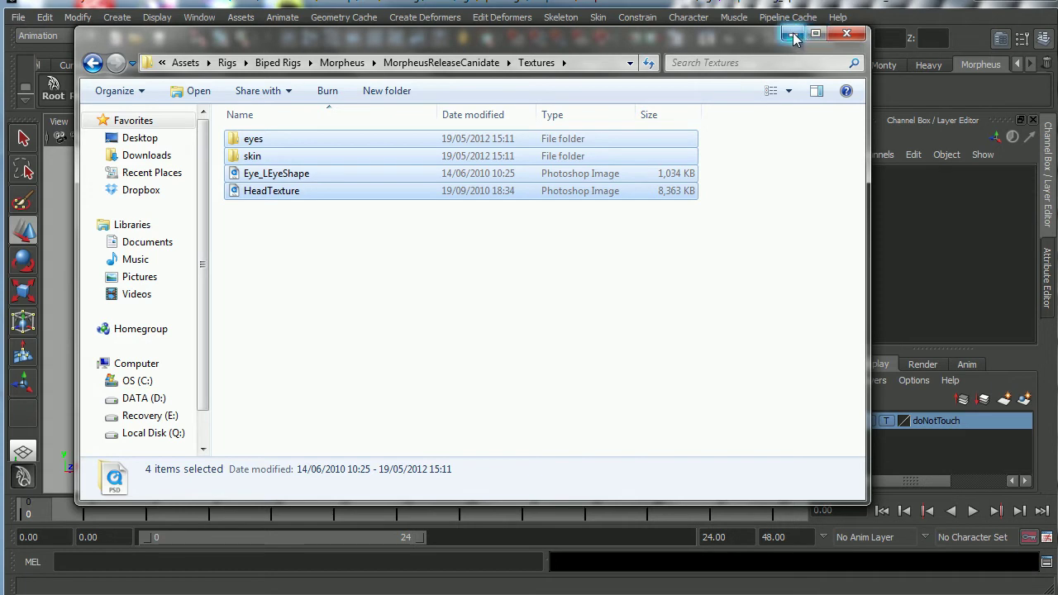
Step: Review the copied textures in the Morpheus_Jump project's sourceimages folder and close the folder window
click(850, 42)
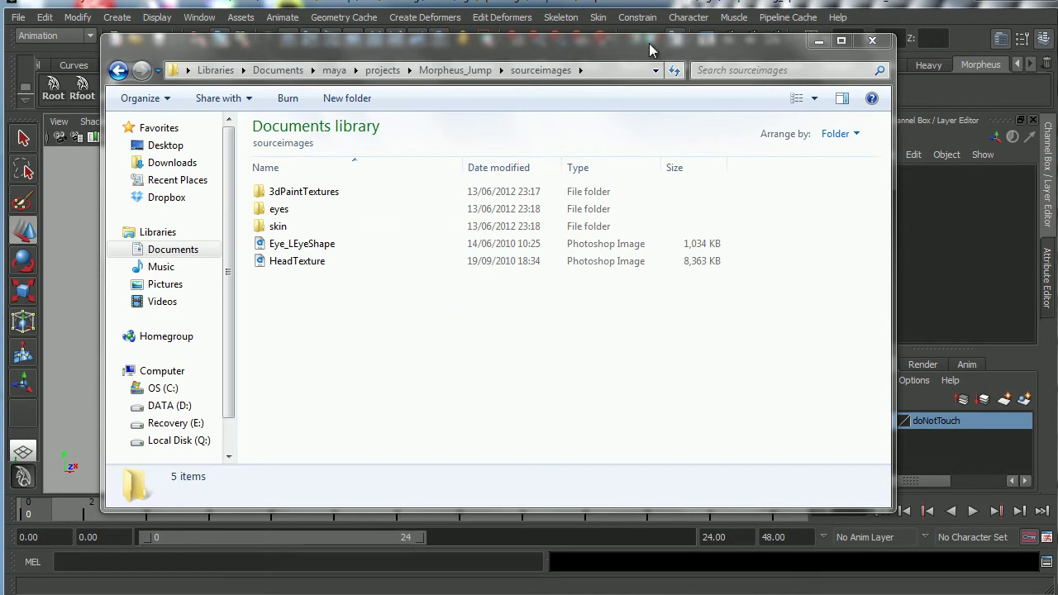
drag(650, 49, 634, 39)
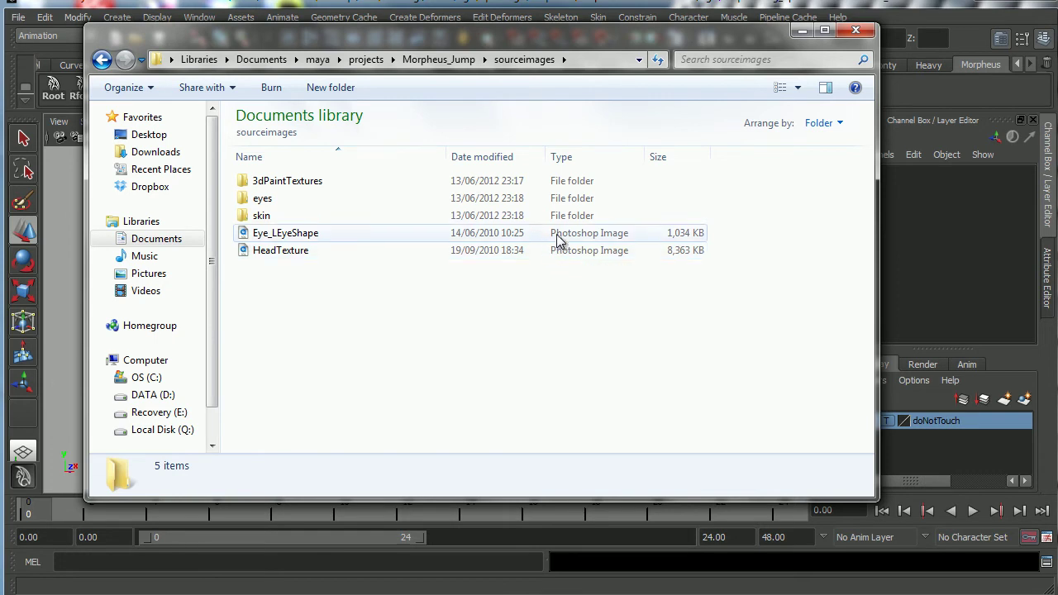
click(855, 31)
Step: Render the current perspective view of the character
alt+drag(509, 304, 481, 329)
alt+middle_drag(481, 329, 434, 346)
alt+right_drag(434, 347, 622, 182)
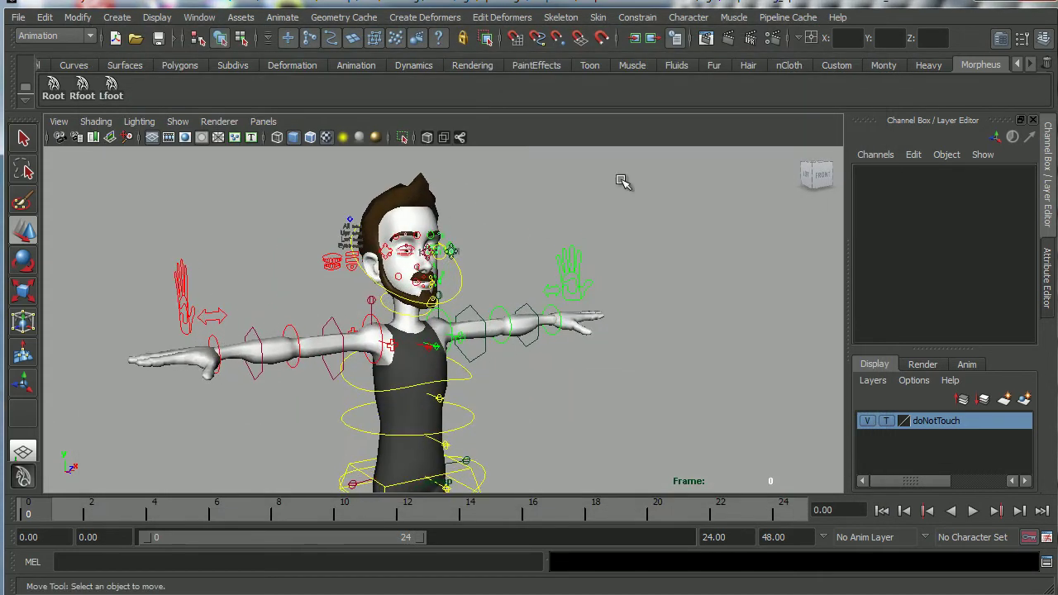
click(729, 40)
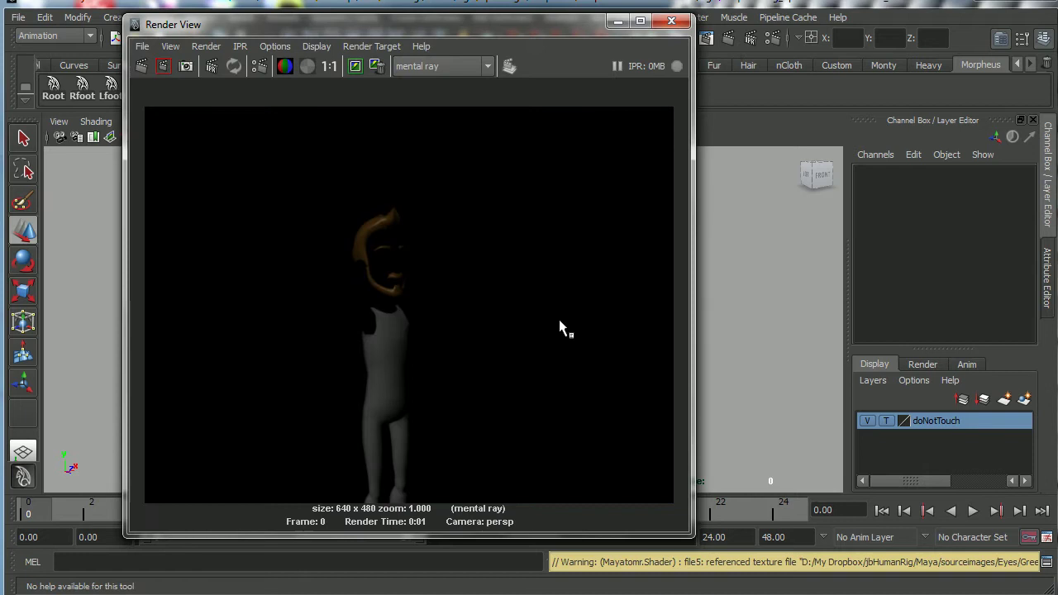
Step: Change the renderer to Maya Software and render the character again
click(489, 67)
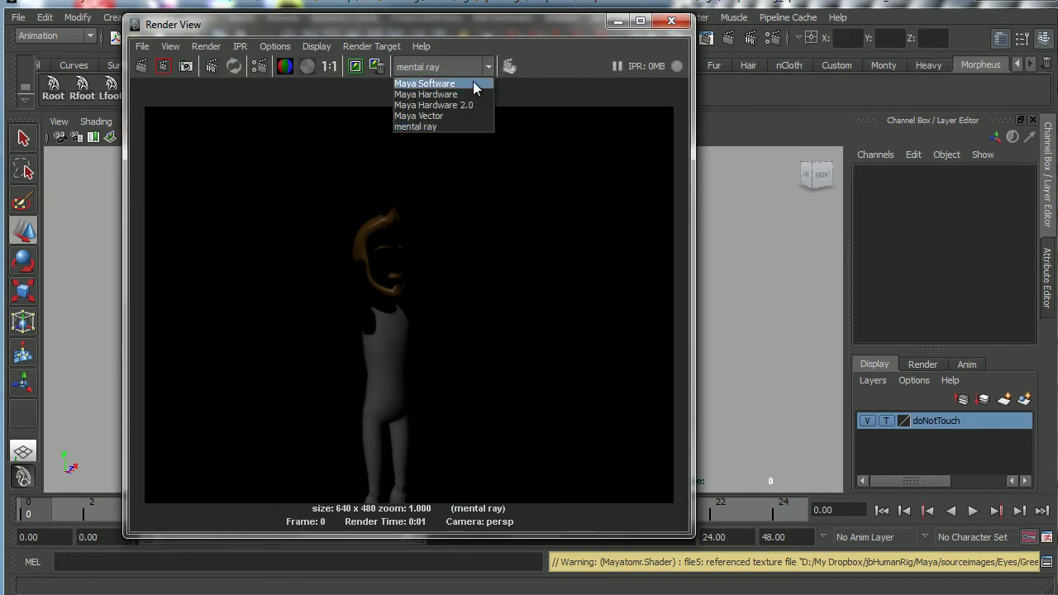
click(475, 85)
click(141, 66)
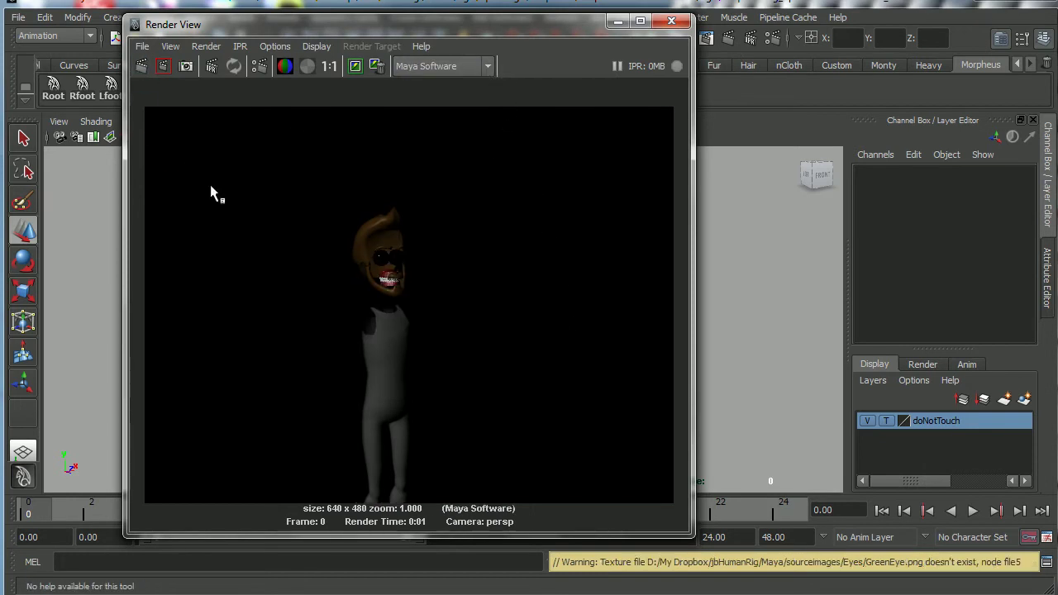
Step: Switch the renderer back to mental ray, re-render the character, and close the render window
click(488, 67)
click(463, 128)
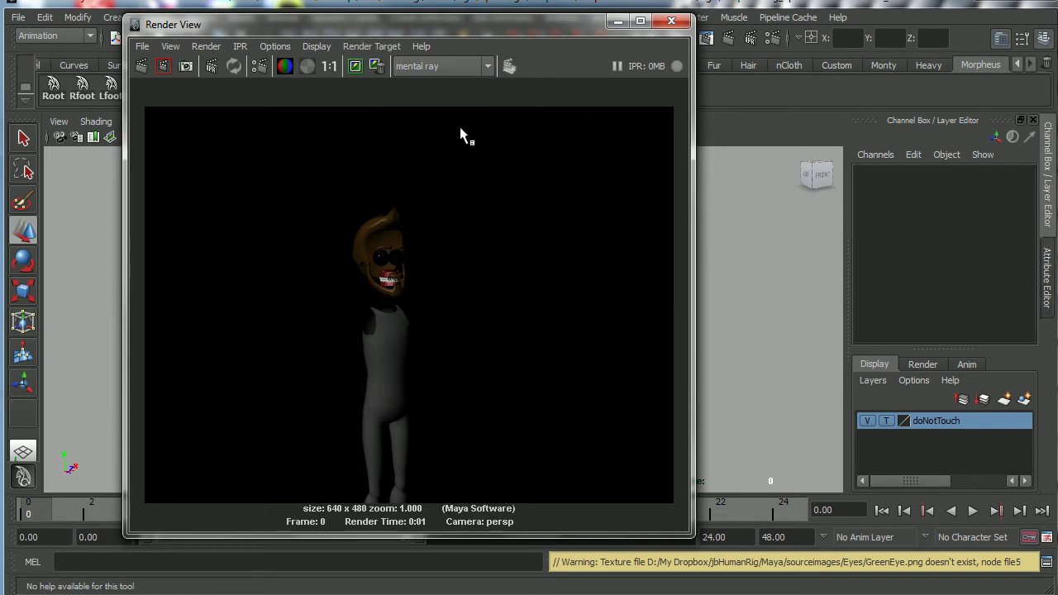
click(141, 66)
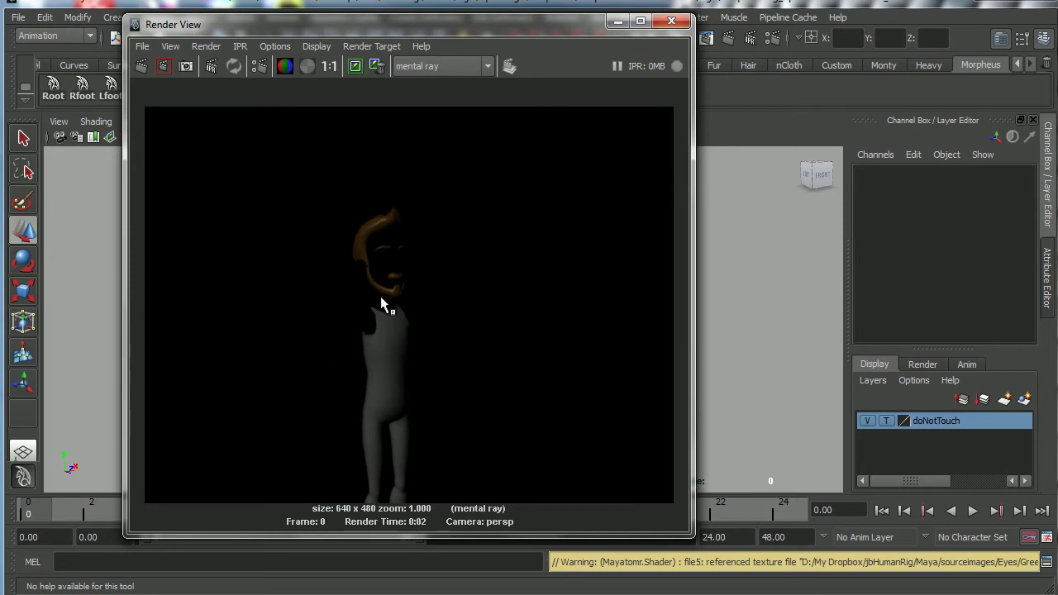
click(672, 23)
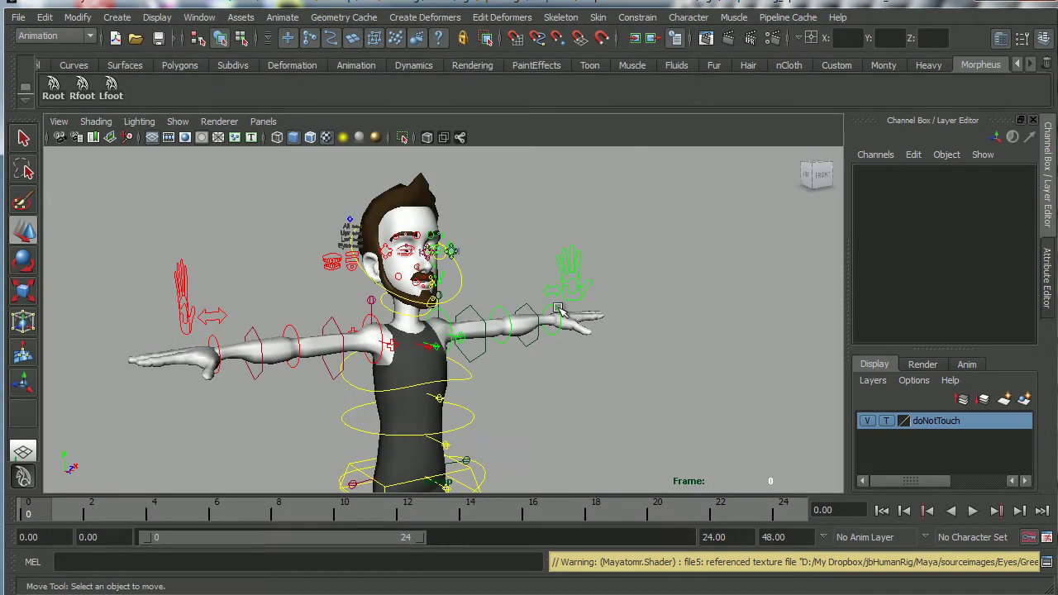
Step: Select the large four-way master control on the ground around the character's feet
alt+middle_drag(450, 351, 525, 301)
alt+right_drag(526, 301, 385, 333)
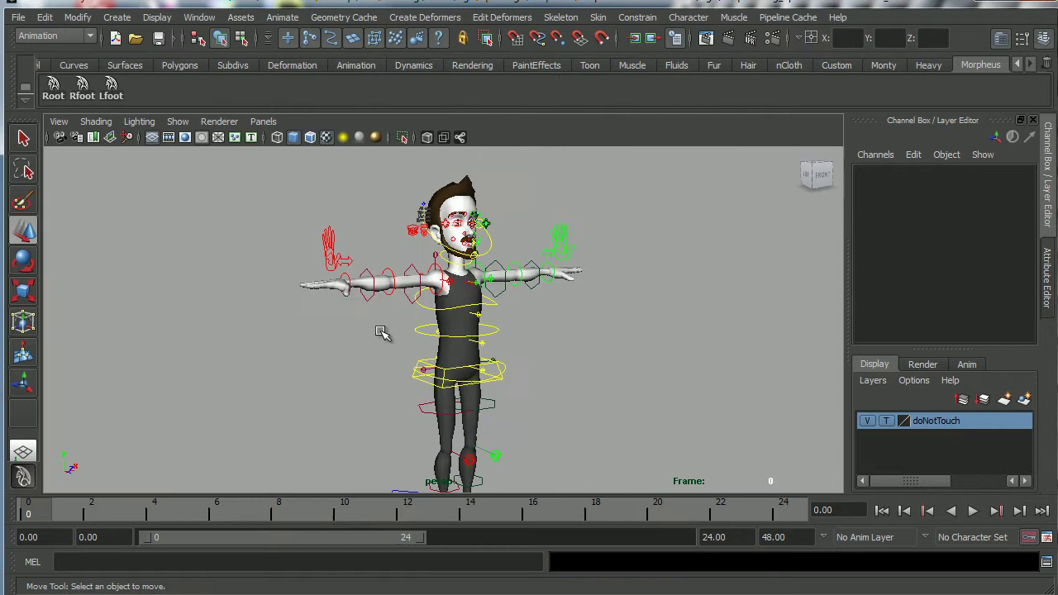
alt+middle_drag(385, 363, 371, 322)
alt+right_drag(380, 325, 347, 326)
alt+drag(438, 358, 472, 378)
alt+middle_drag(472, 378, 454, 336)
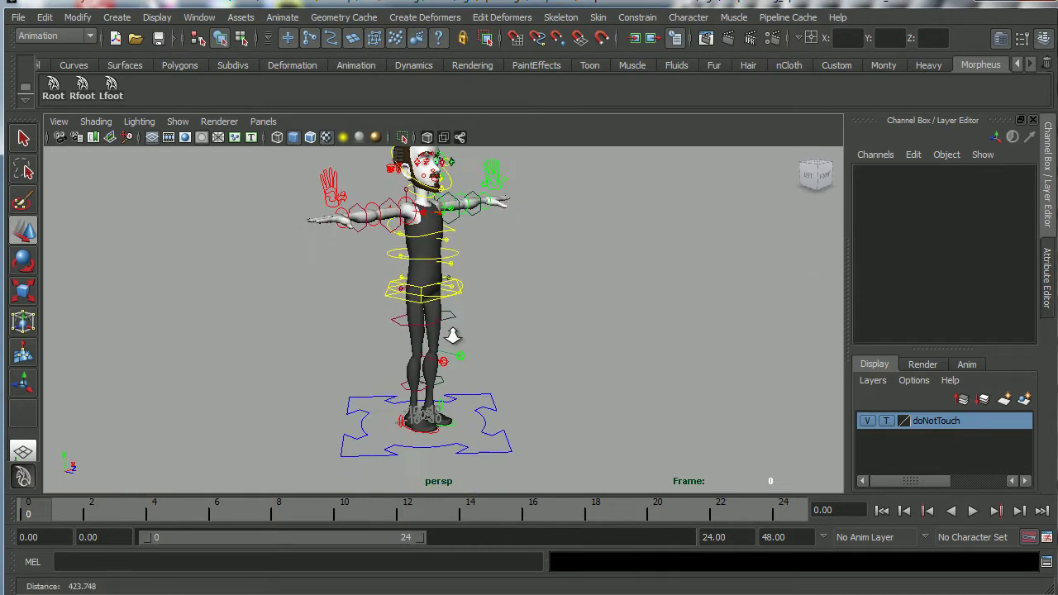
alt+right_drag(454, 335, 524, 401)
alt+middle_drag(524, 401, 494, 338)
alt+right_drag(494, 338, 483, 403)
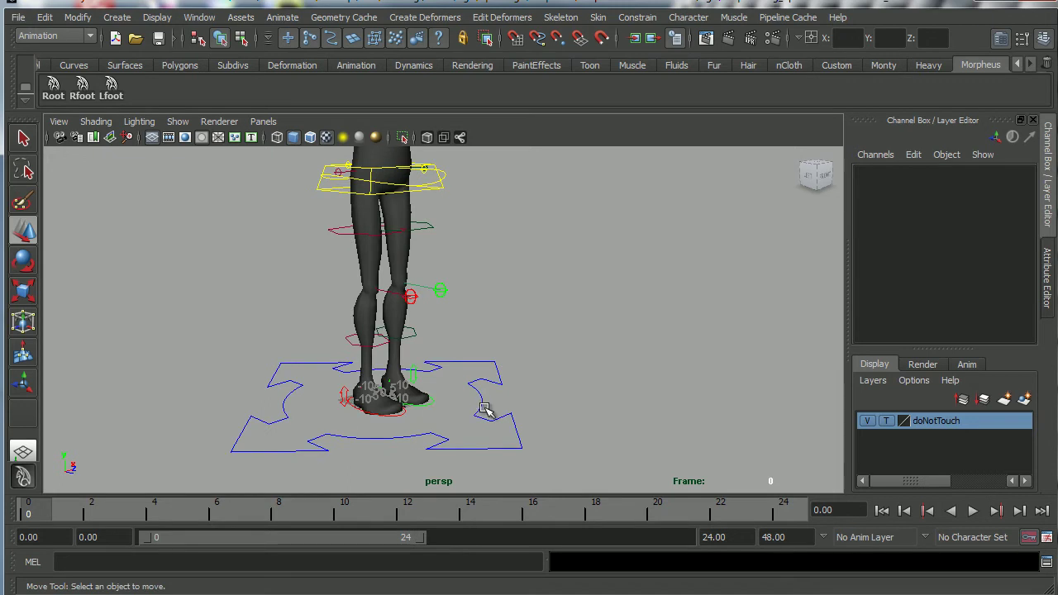
drag(494, 431, 494, 431)
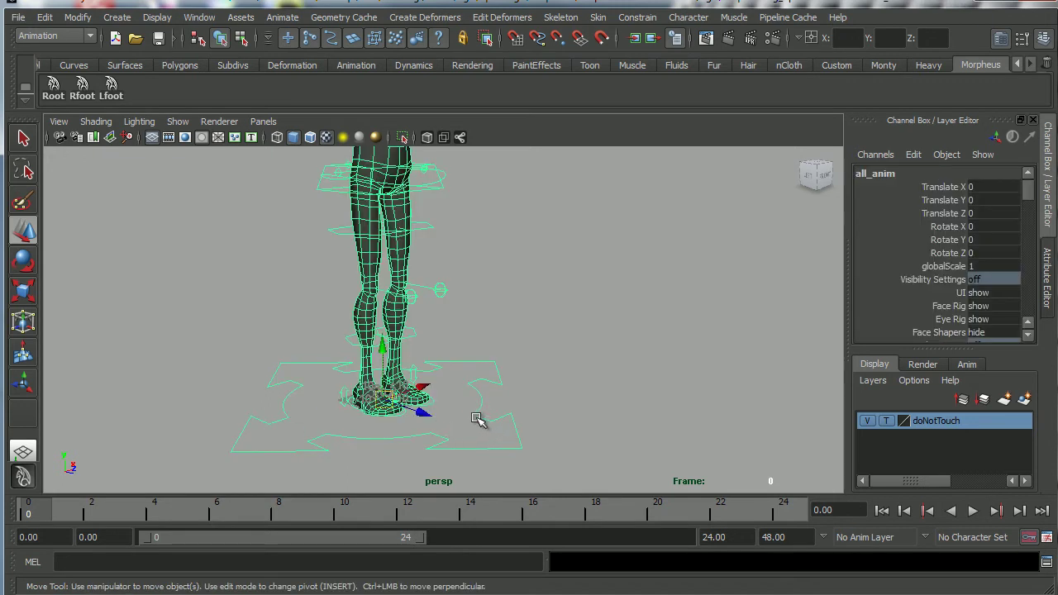
Step: Clear the selection of the master control around the character's feet
alt+drag(477, 419, 526, 423)
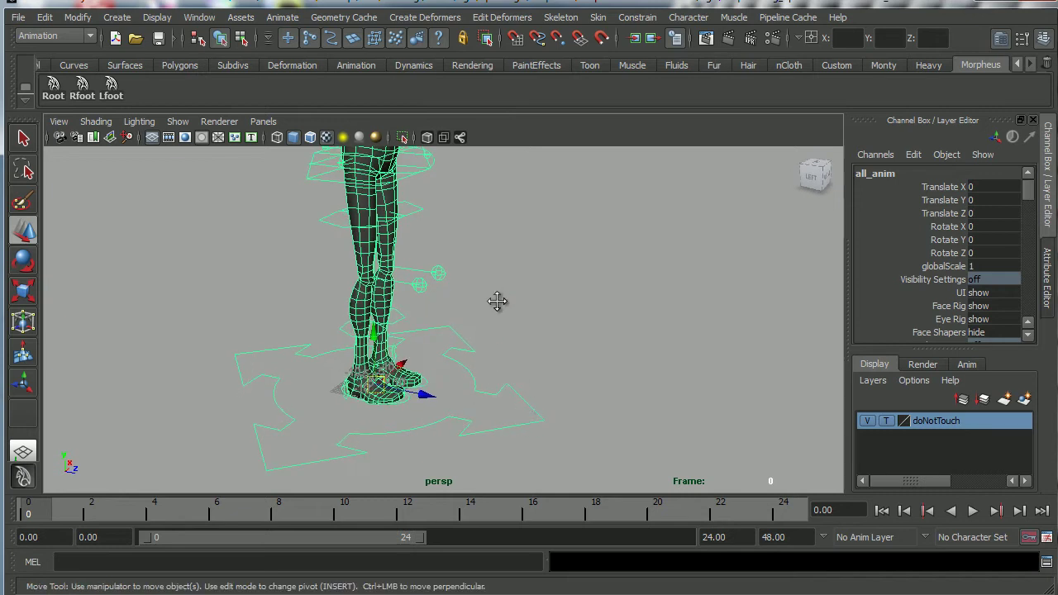
alt+middle_drag(496, 301, 513, 331)
alt+right_drag(513, 330, 443, 338)
alt+middle_drag(443, 338, 499, 372)
alt+right_drag(498, 372, 531, 328)
alt+drag(532, 328, 541, 335)
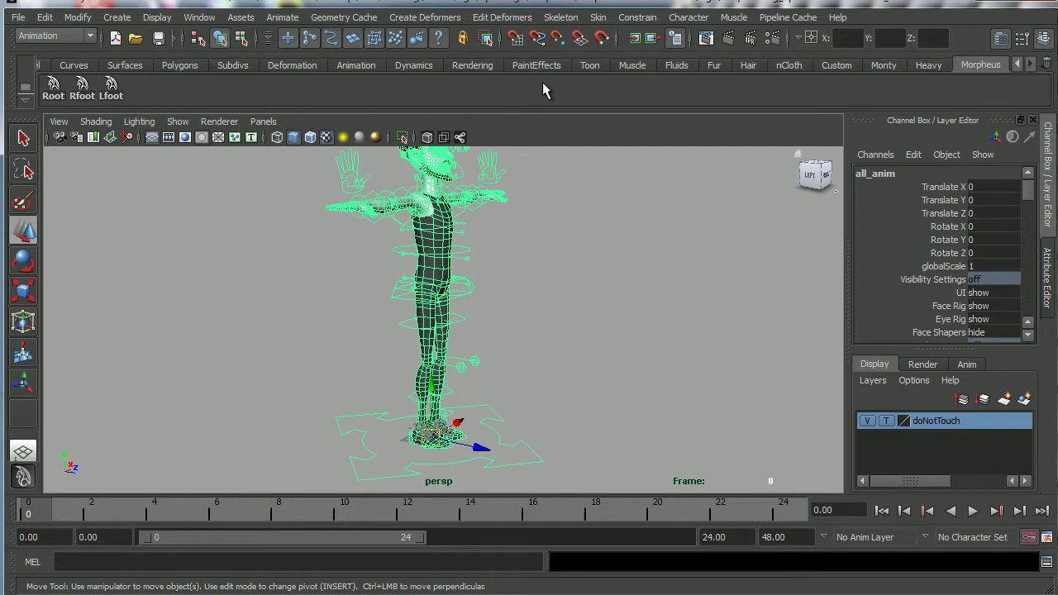
click(54, 91)
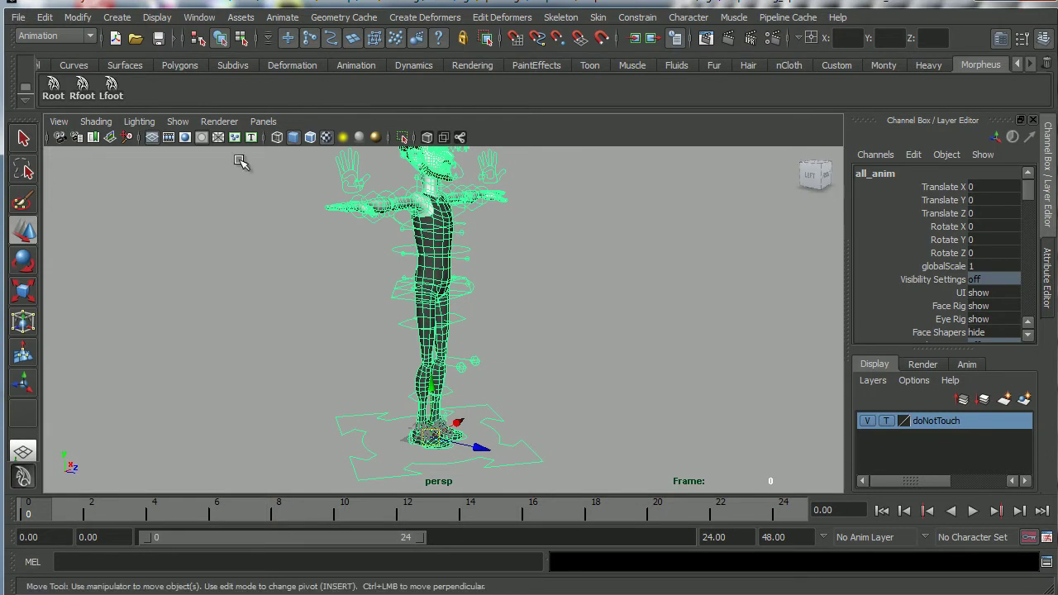
alt+drag(371, 238, 355, 297)
click(302, 257)
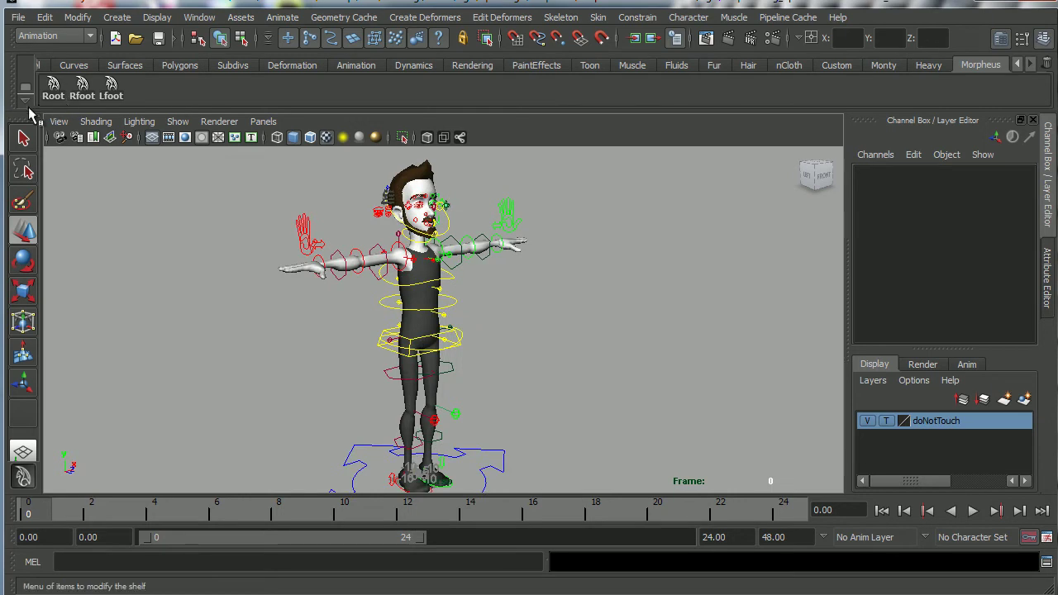
Step: Select the FK shoulder control on the character's right arm
click(26, 103)
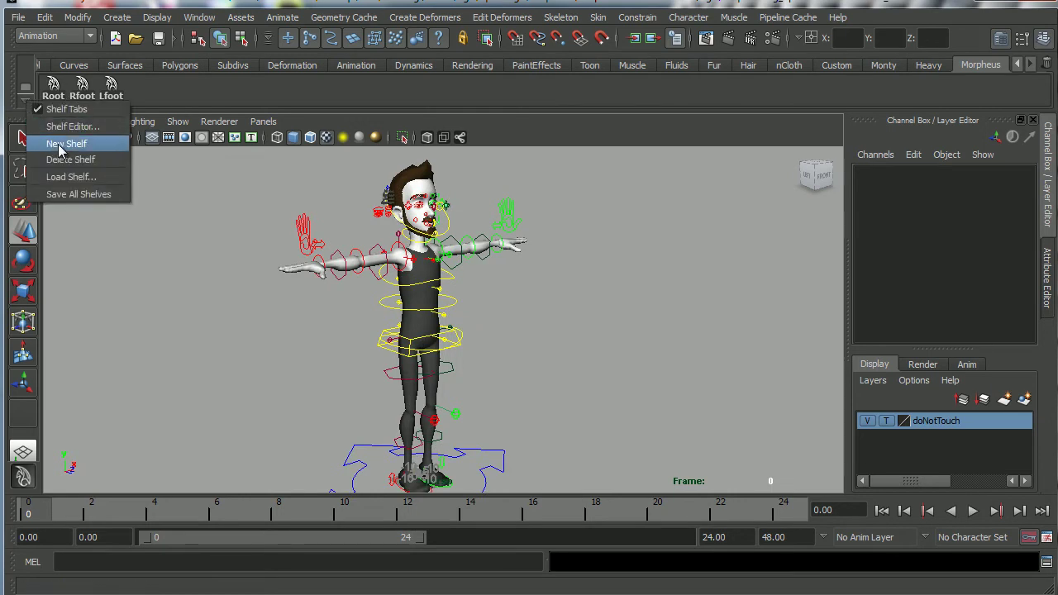
click(172, 279)
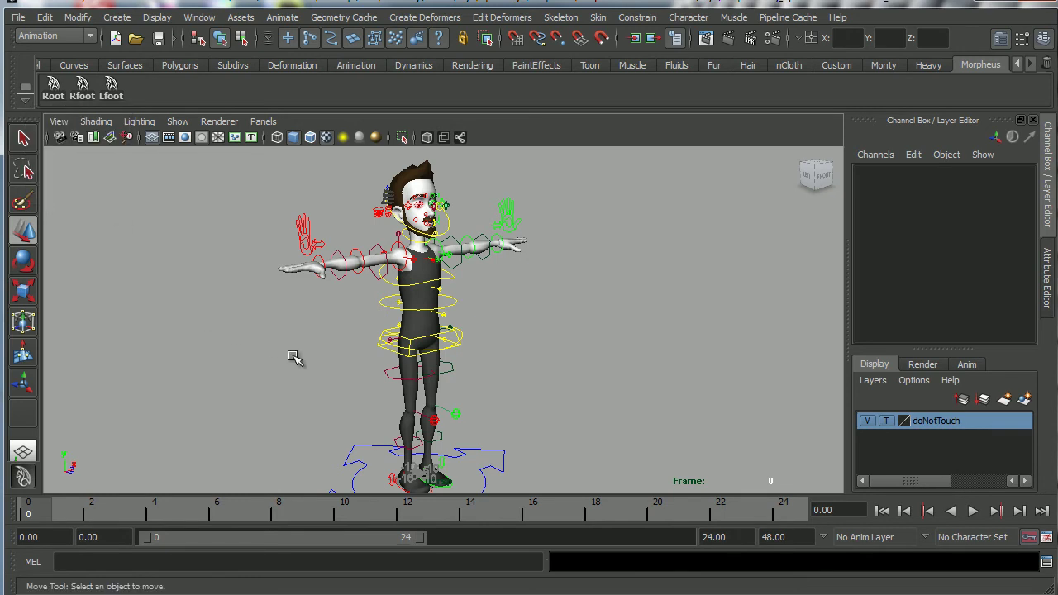
alt+middle_drag(292, 343, 307, 363)
alt+right_drag(307, 364, 428, 324)
alt+middle_drag(427, 324, 389, 377)
alt+drag(413, 369, 389, 354)
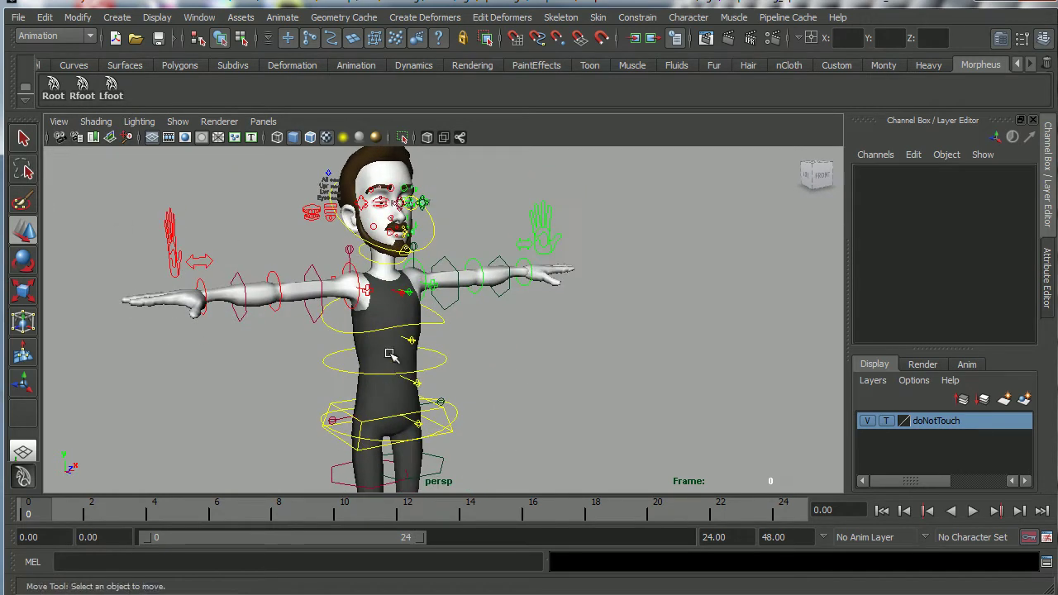
alt+right_drag(390, 354, 516, 380)
click(352, 272)
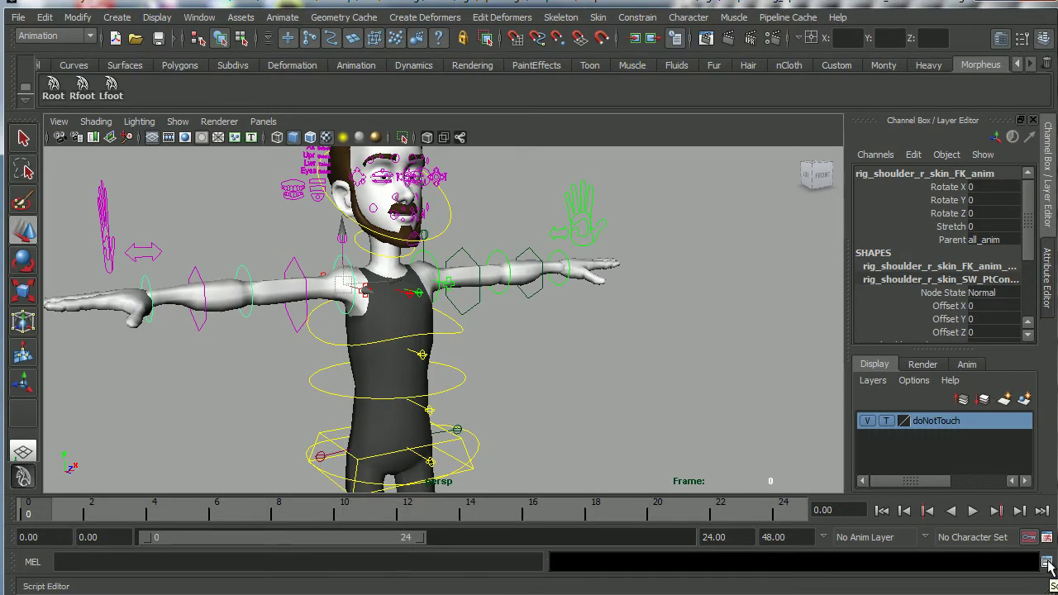
Step: Save the rig_shoulder_r_skin_FK_anim selection command from the Script Editor history to the Morpheus shelf as MEL
click(1045, 562)
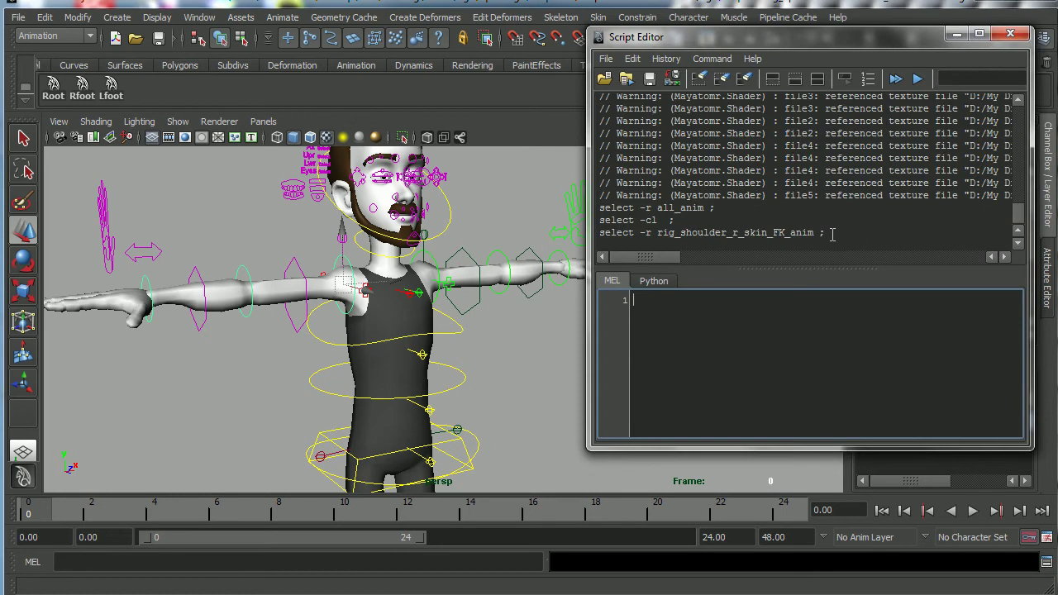
drag(832, 233, 598, 233)
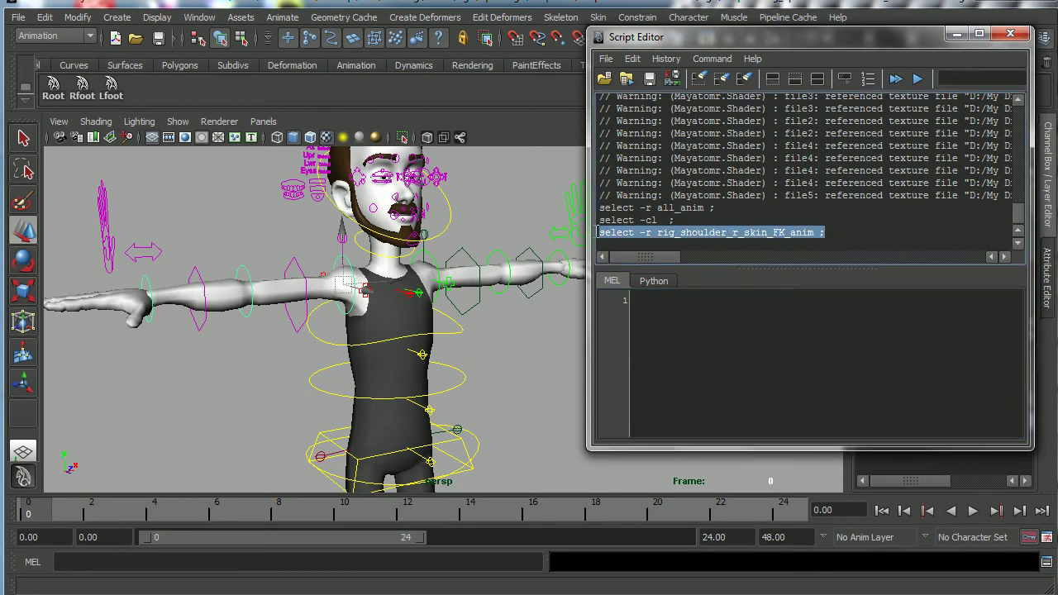
middle_drag(702, 237, 277, 103)
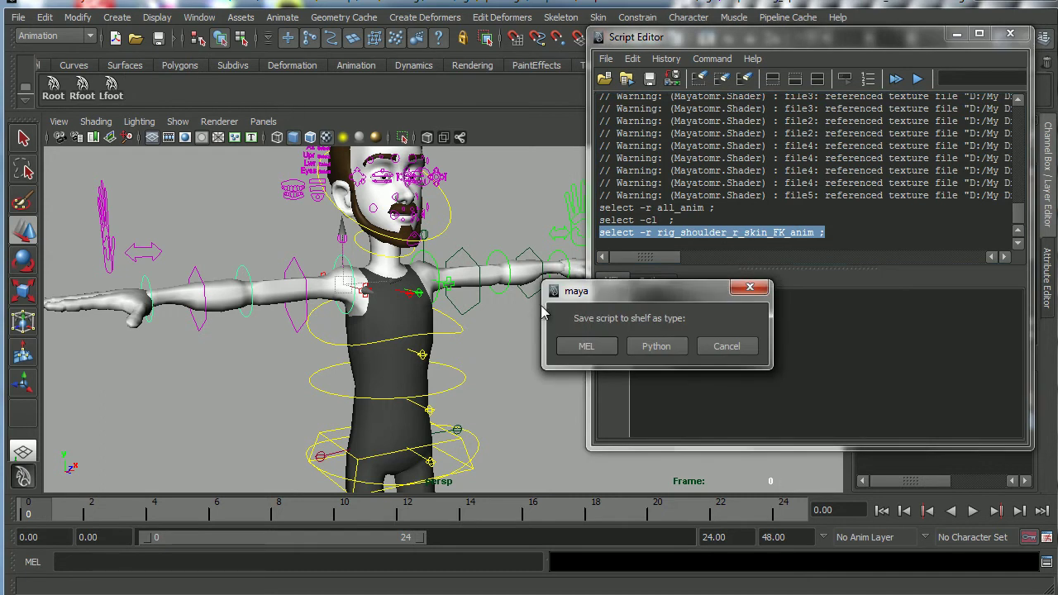
click(587, 346)
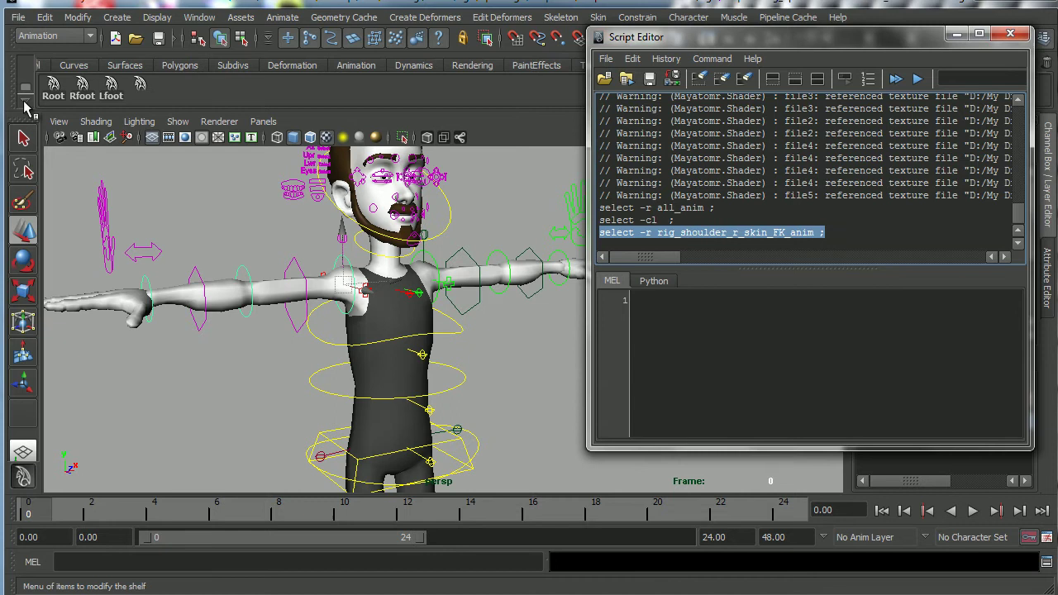
Step: Label the right shoulder's shelf button Rshol in the Shelf Editor and save all shelves
click(28, 105)
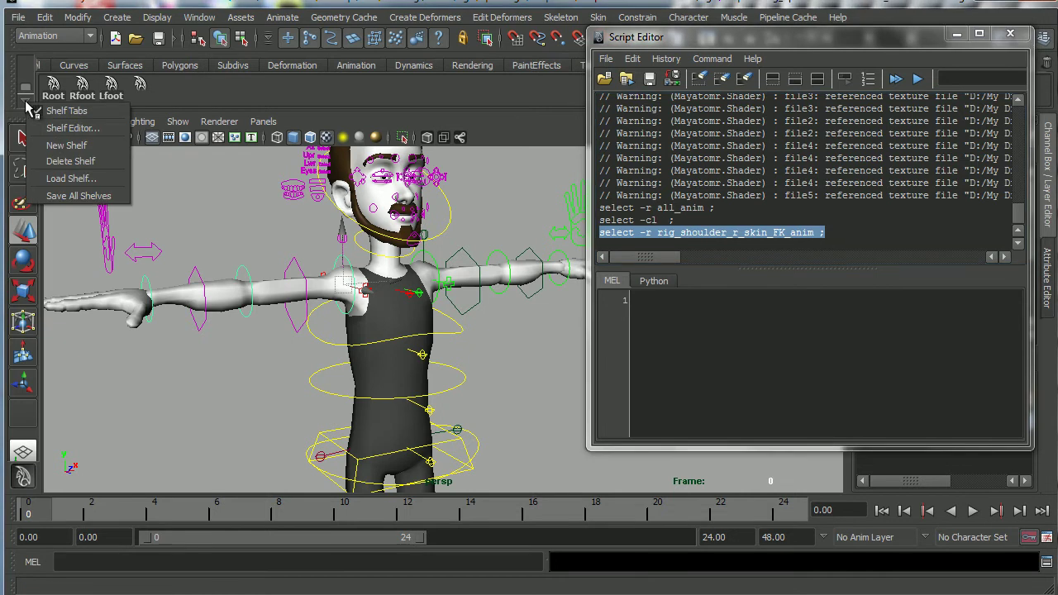
click(66, 130)
click(571, 240)
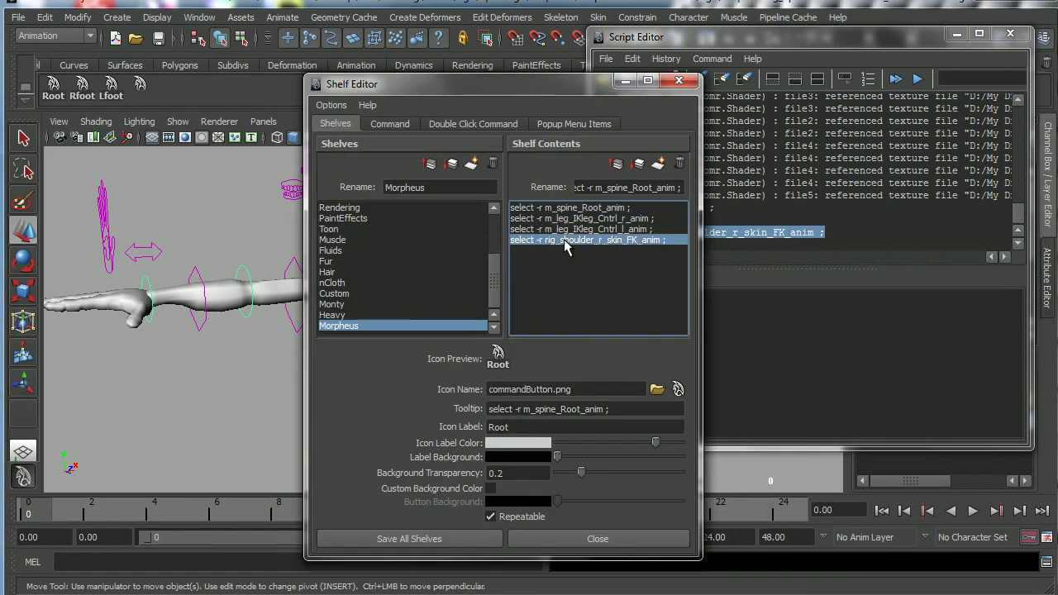
click(507, 425)
text(Rshol)
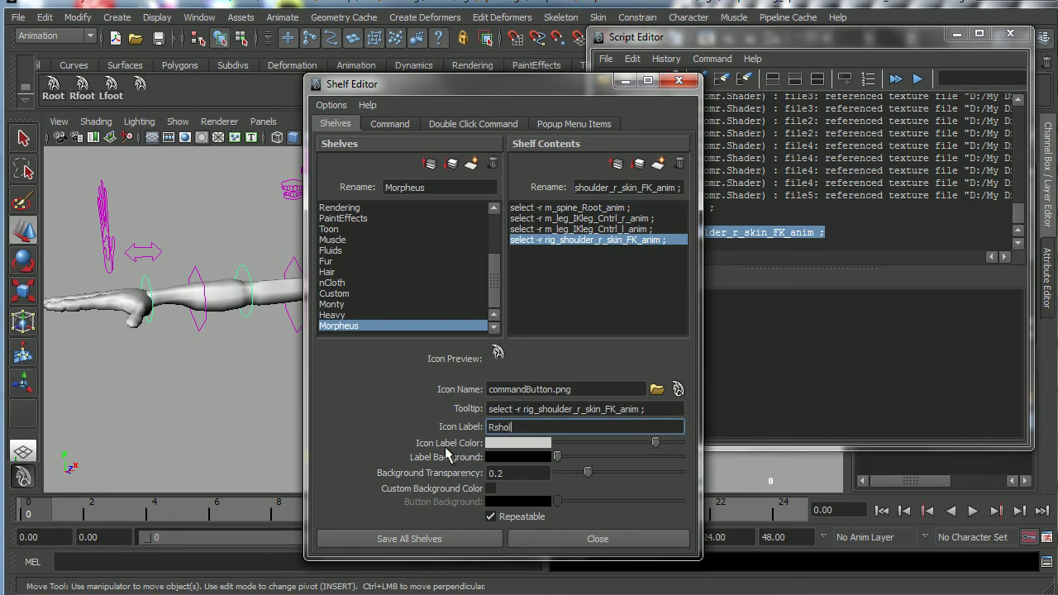
click(430, 537)
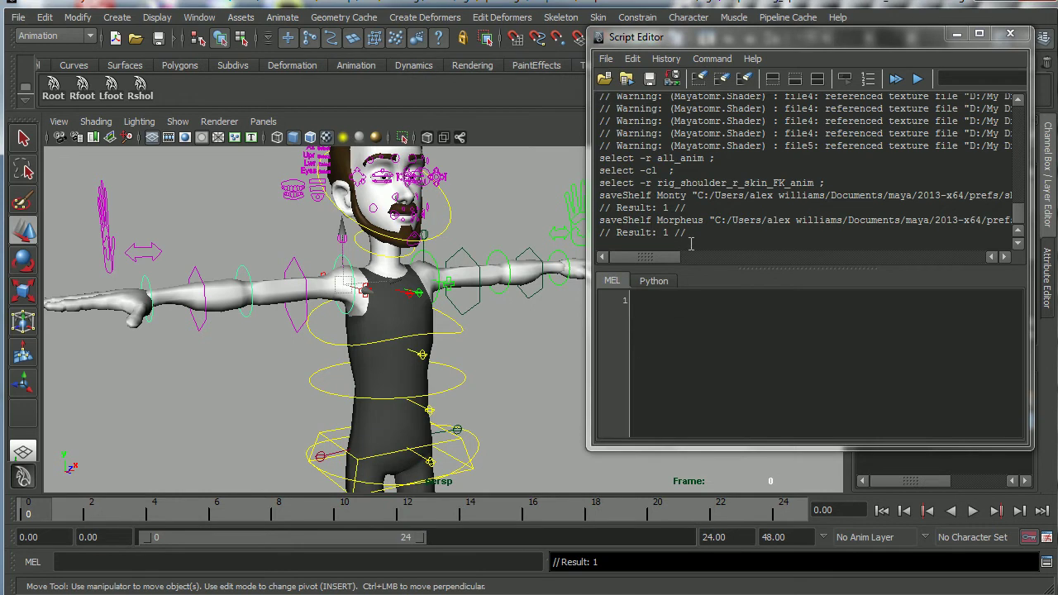
Step: Select the left FK shoulder control and save its rig_shoulder_l_skin_FK_anim selection command to the Morpheus shelf as MEL
click(436, 263)
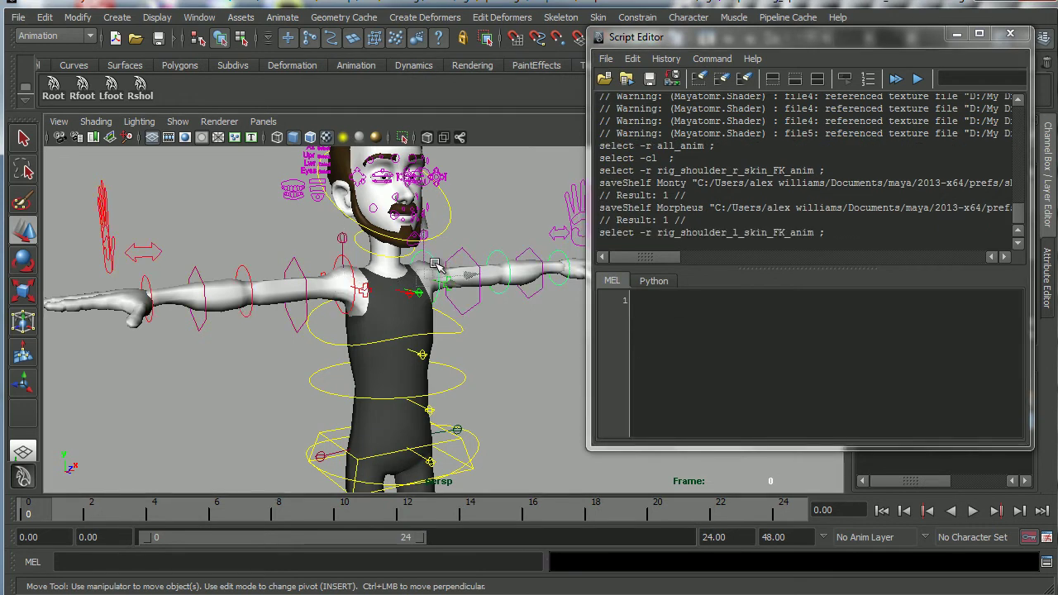
drag(833, 235, 599, 233)
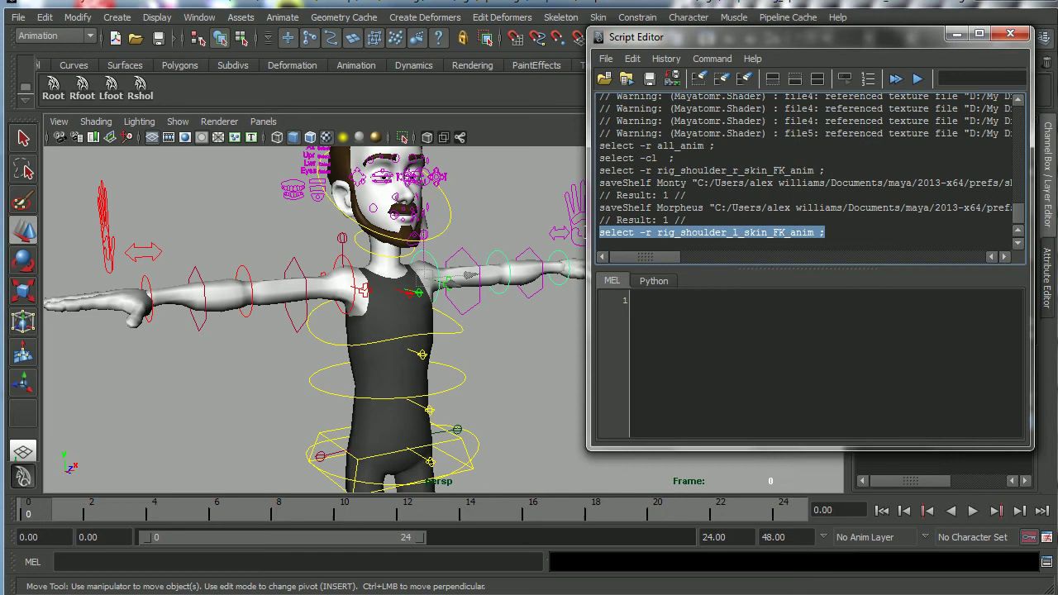
middle_drag(657, 239, 300, 94)
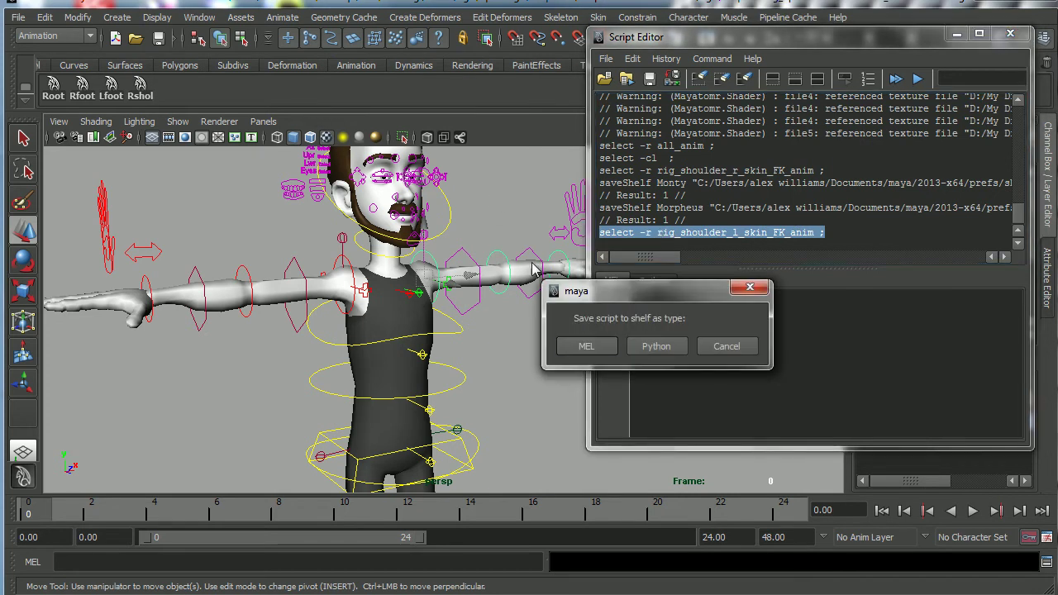
click(579, 346)
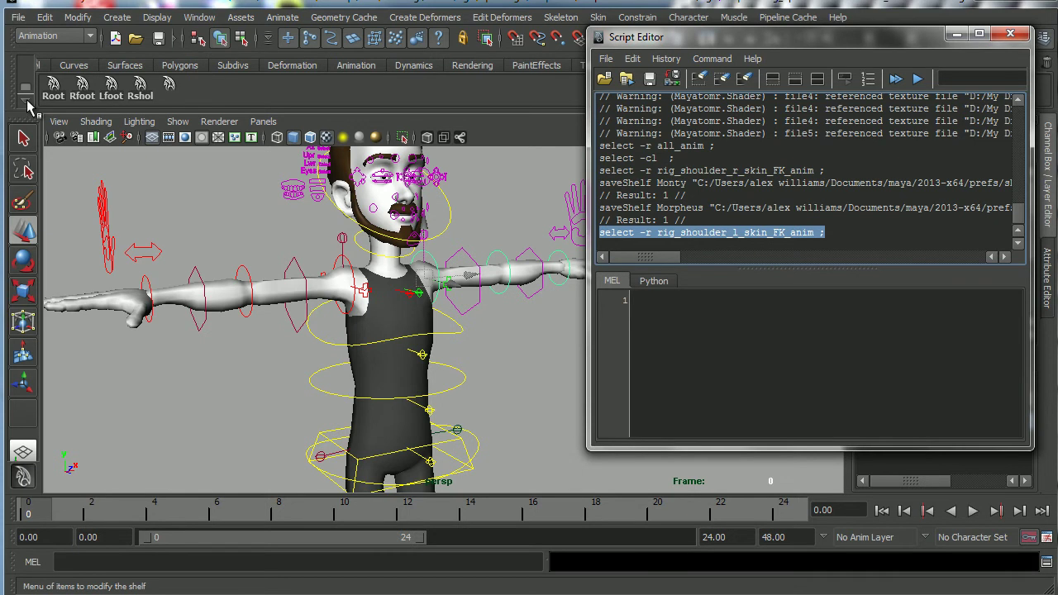
Step: Label the left shoulder's shelf button Lshol, save all shelves, and close the Script Editor
click(27, 101)
click(55, 132)
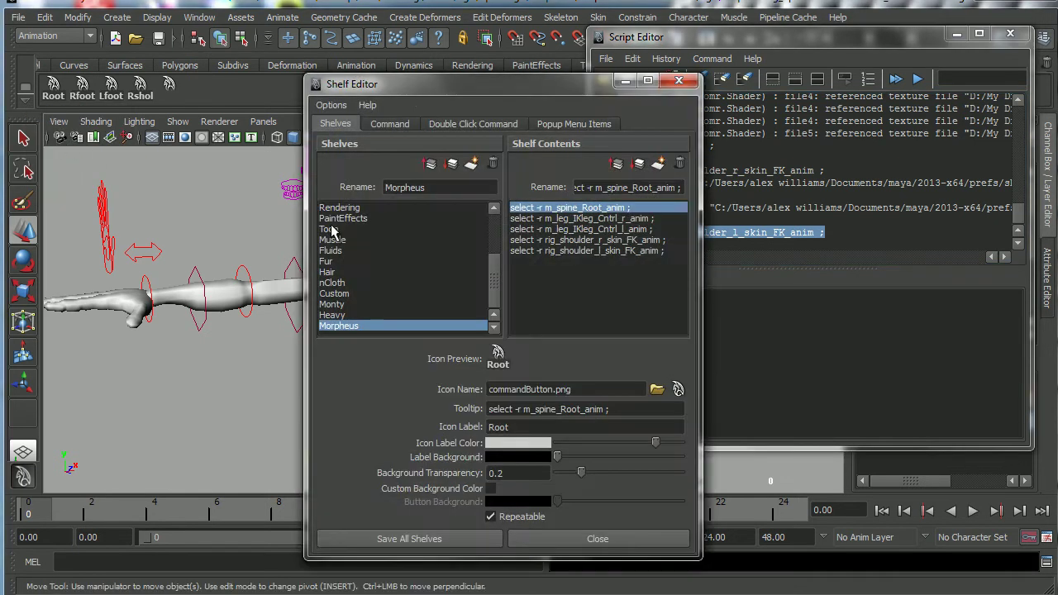
click(568, 250)
click(524, 425)
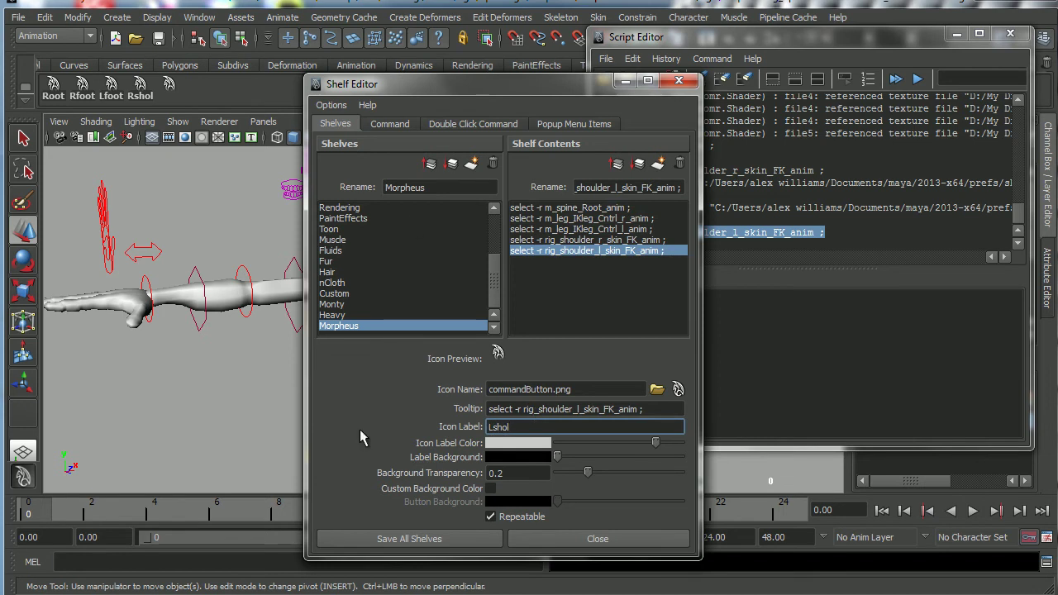
click(397, 539)
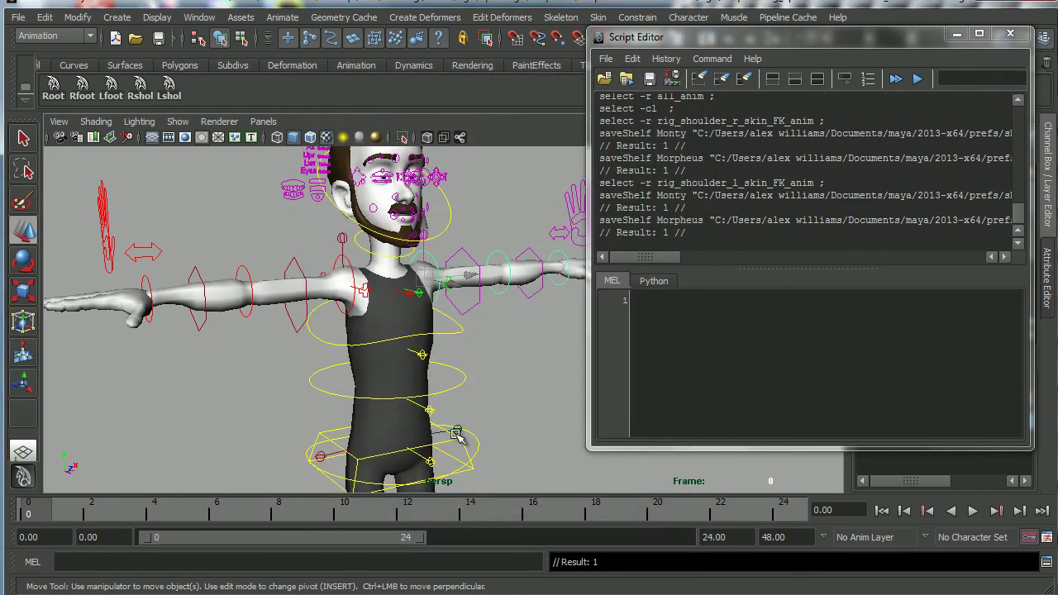
click(1010, 35)
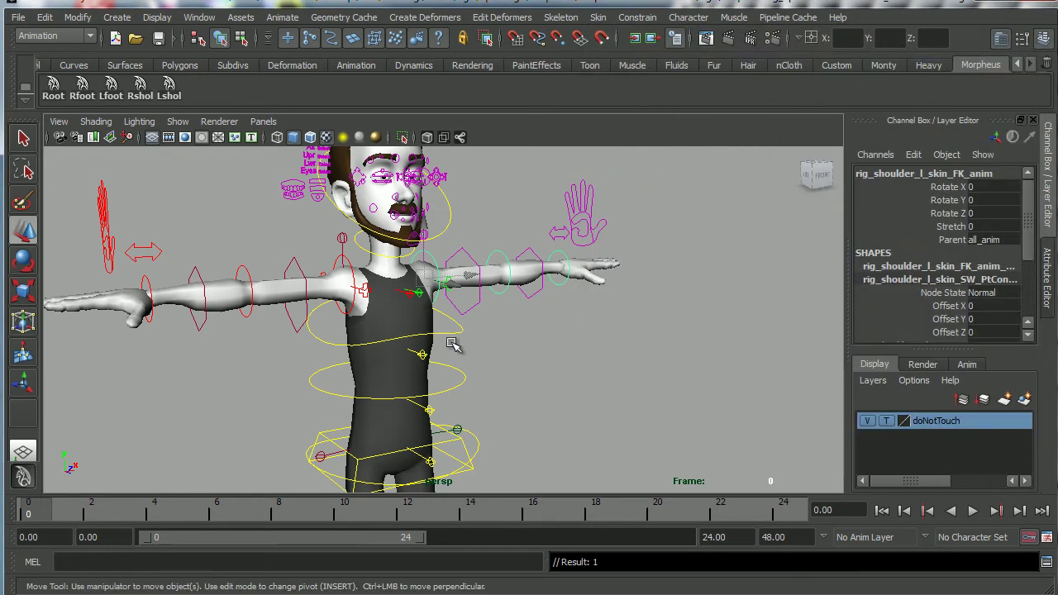
Step: Select the spine root control and lower it to a Translate Y of about -1.04
alt+middle_drag(491, 342, 559, 302)
alt+right_drag(496, 314, 392, 317)
alt+middle_drag(427, 351, 507, 326)
alt+right_drag(507, 328, 403, 332)
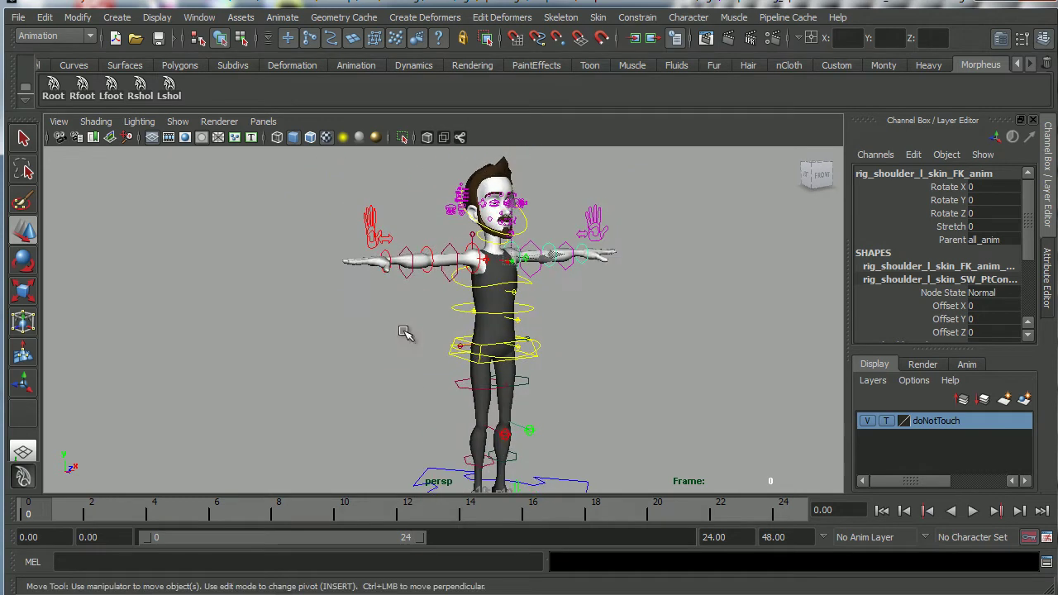
alt+drag(493, 376, 491, 350)
drag(338, 339, 370, 366)
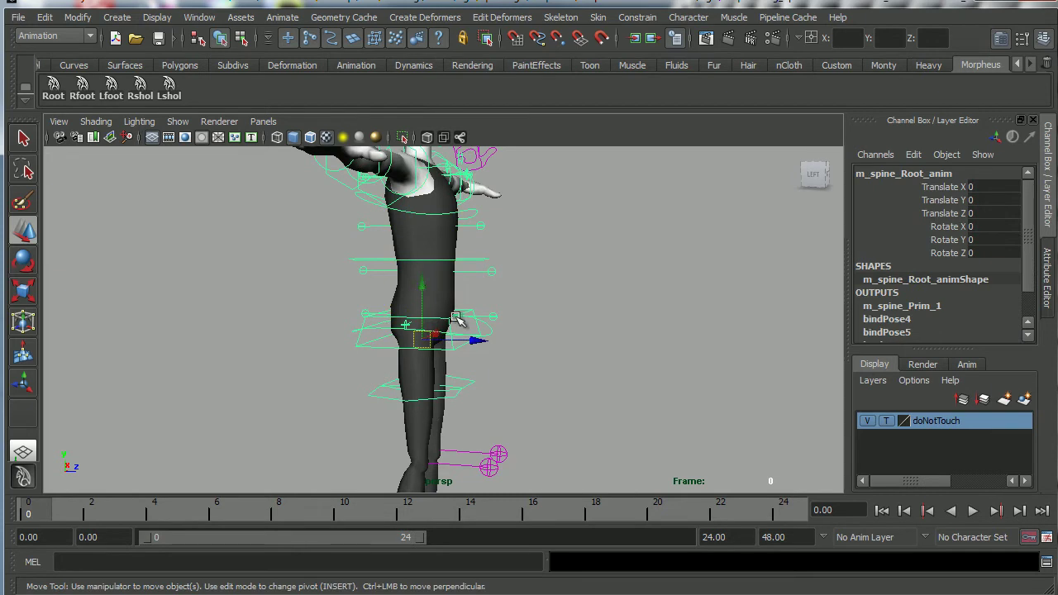
alt+drag(457, 318, 488, 269)
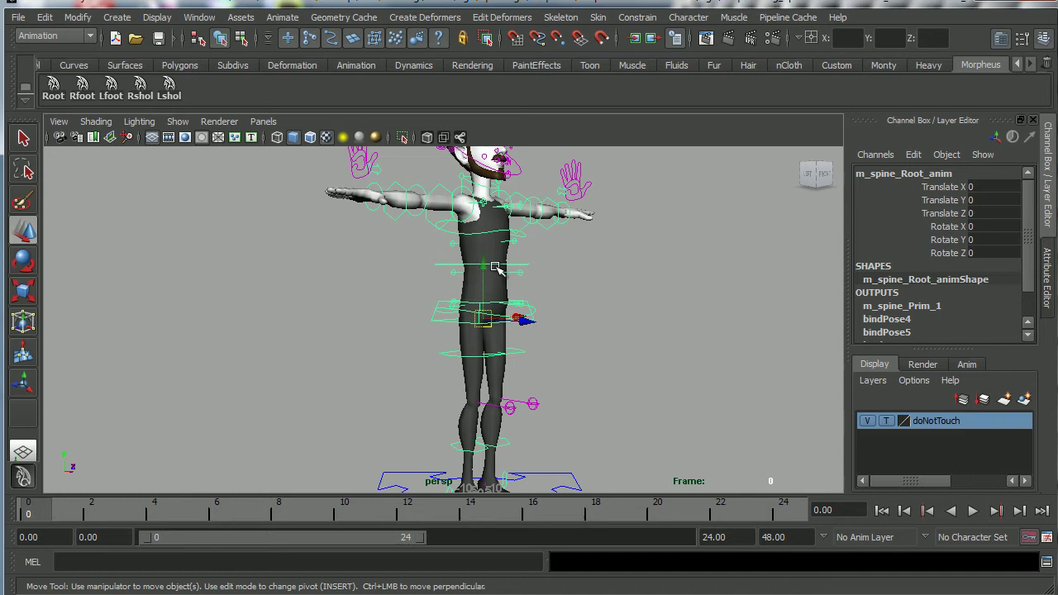
drag(486, 268, 480, 269)
Step: Turn the foot controls outward around Y, rotating the left foot to about 19 degrees
alt+middle_drag(502, 363, 520, 290)
scroll(506, 385, down, 2)
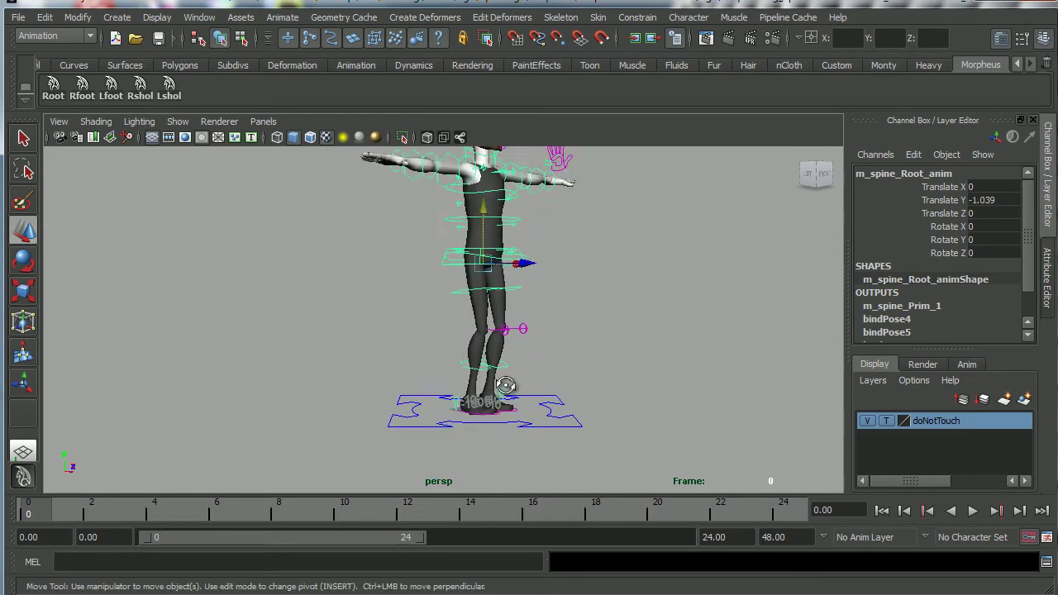
alt+drag(507, 385, 442, 420)
alt+right_drag(442, 421, 466, 421)
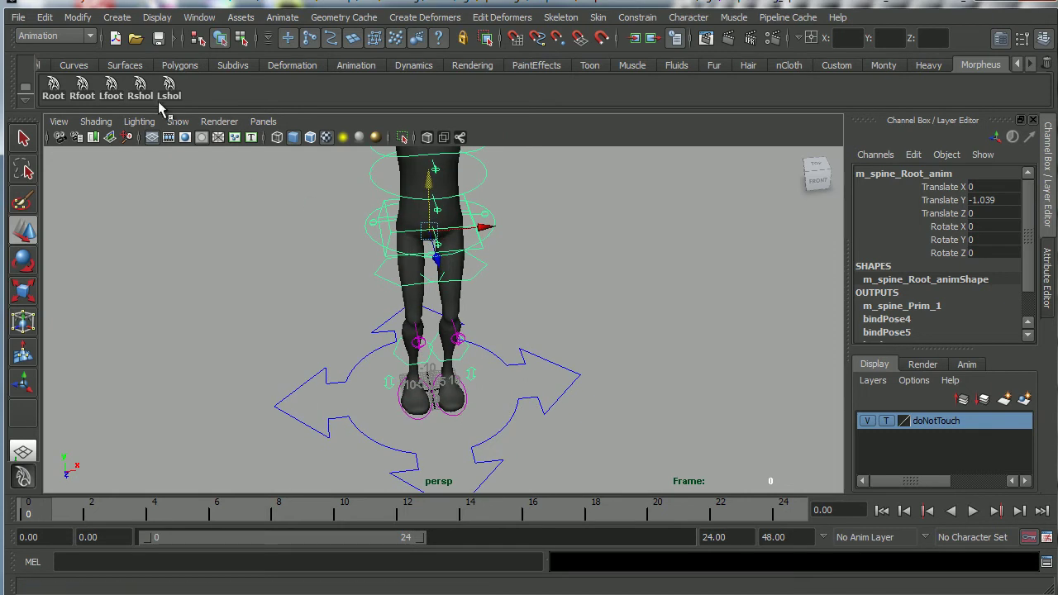
click(83, 90)
key(e)
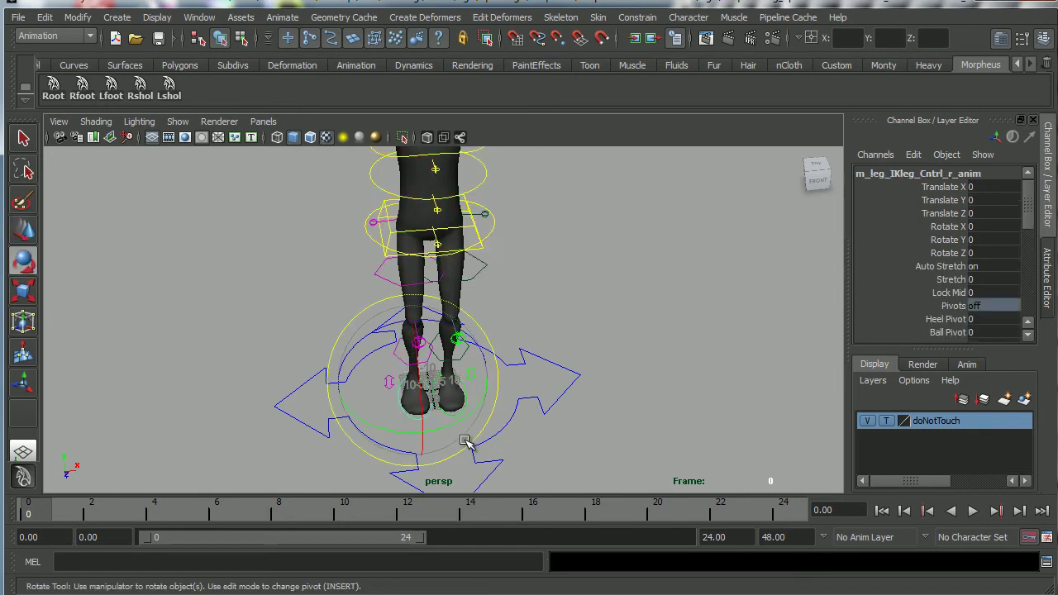
drag(462, 420, 451, 385)
click(111, 89)
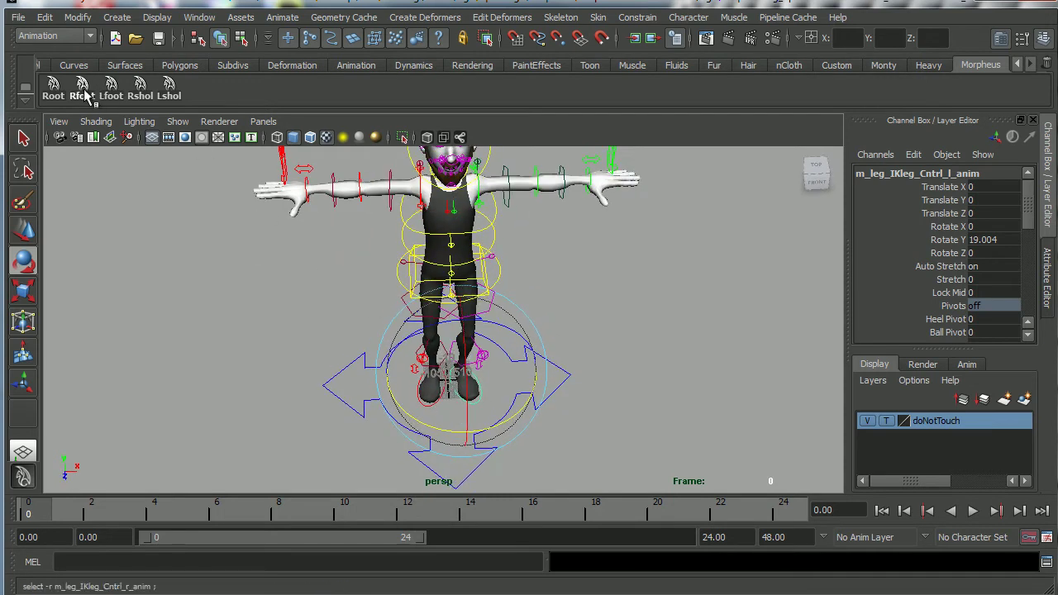
Step: Rotate the right foot control outward to a Rotate Y of about -20.7 and undo the key set on it at frame 0
click(426, 401)
drag(474, 428, 557, 371)
key(s)
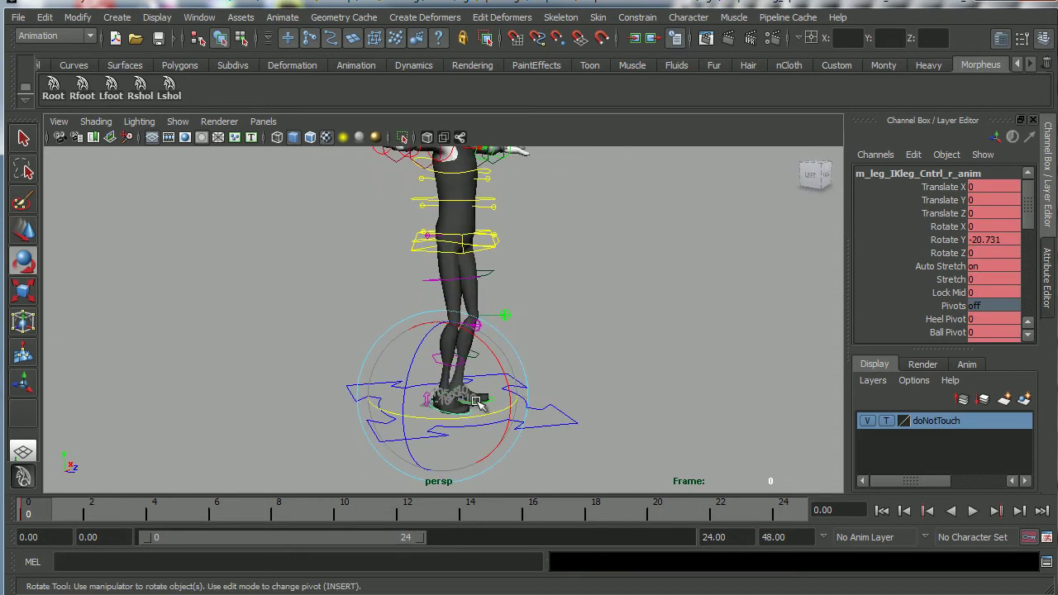
key(ctrl+z)
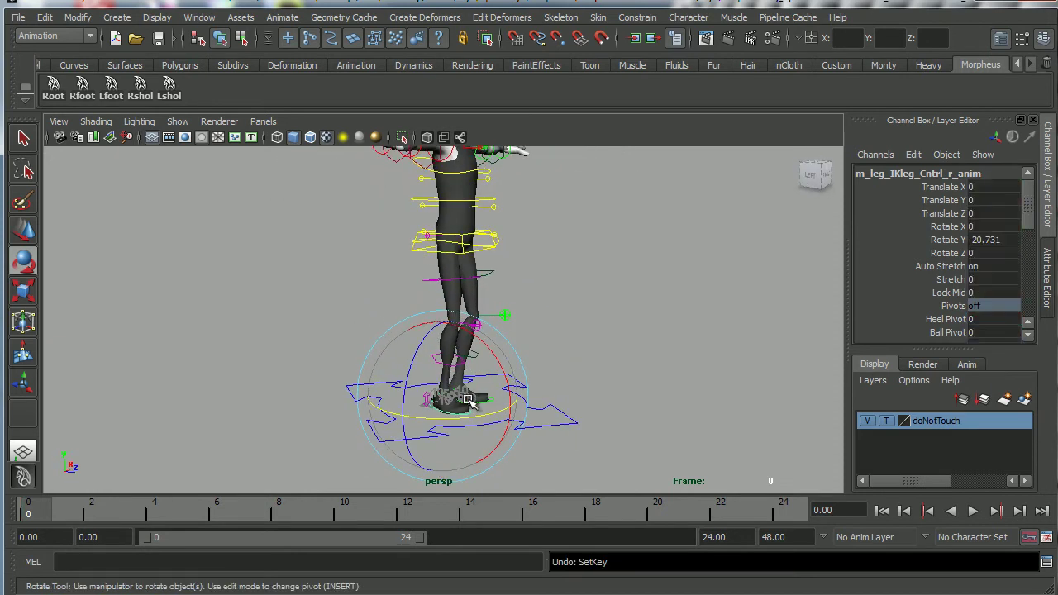
Step: Set the start time of the playback range to 1
double_click(104, 536)
click(94, 538)
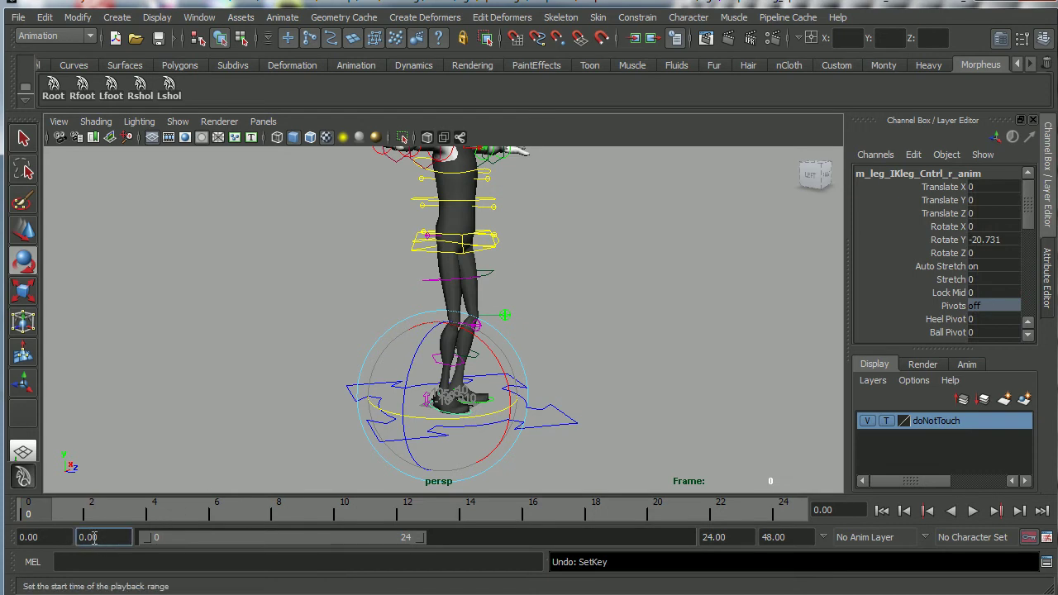
text(1)
key(Return)
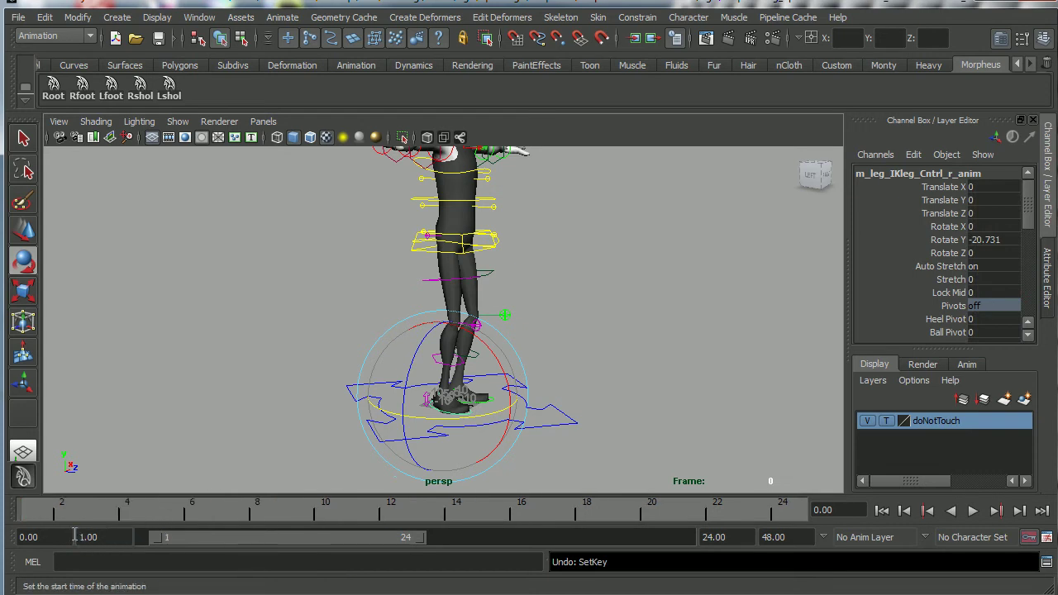
Step: Set the start time of the whole animation to 1
click(33, 537)
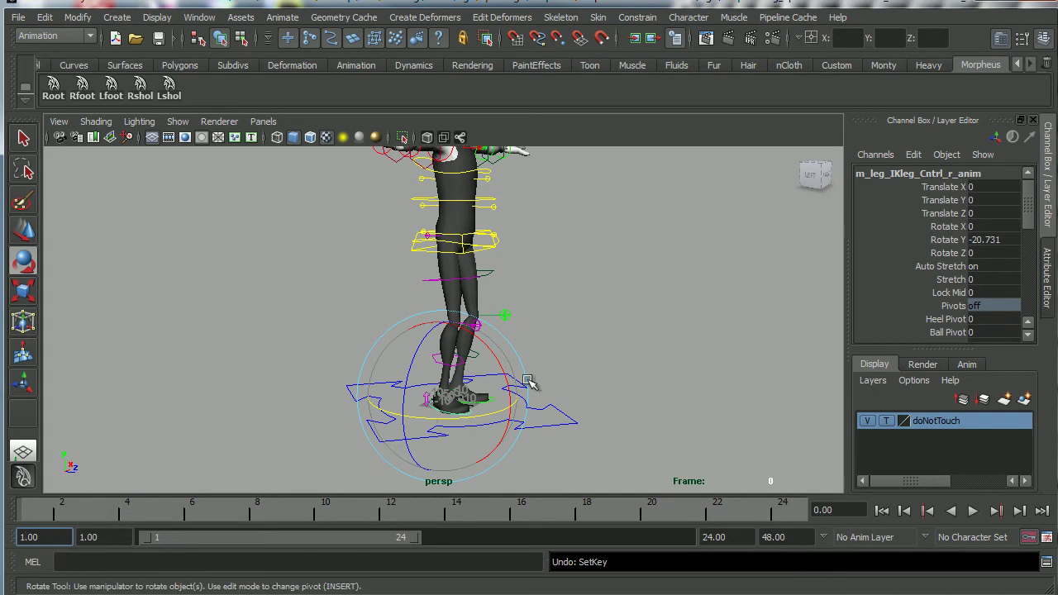
Step: Apply a ground grid with a length and width of 48 units, grid lines every 20 units and 5 subdivisions
alt+middle_drag(535, 311, 494, 350)
alt+right_drag(493, 350, 463, 348)
alt+drag(513, 334, 406, 337)
alt+middle_drag(406, 337, 459, 337)
alt+right_drag(458, 337, 506, 348)
alt+drag(541, 404, 583, 413)
alt+middle_drag(513, 411, 496, 326)
alt+right_drag(496, 326, 649, 376)
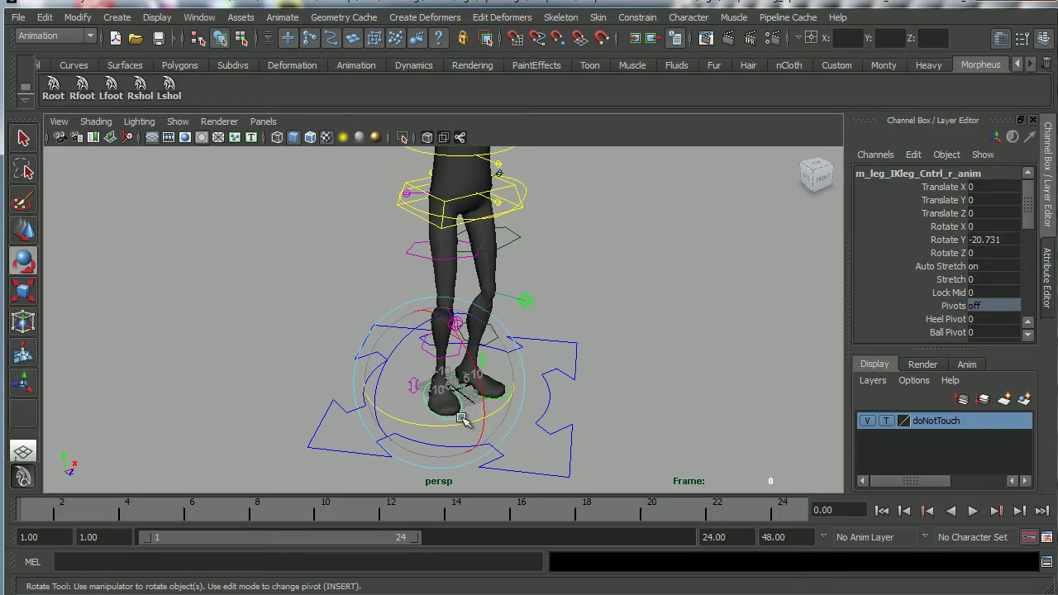
alt+middle_drag(496, 401, 469, 364)
alt+right_drag(513, 396, 694, 403)
alt+middle_drag(630, 388, 604, 360)
alt+right_drag(605, 360, 699, 369)
click(156, 18)
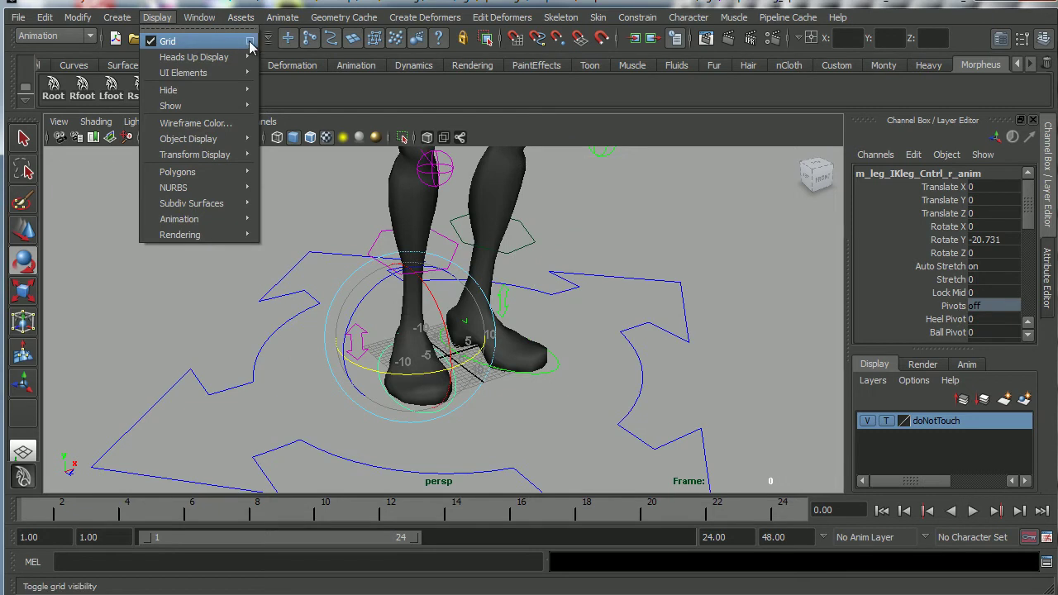
click(250, 41)
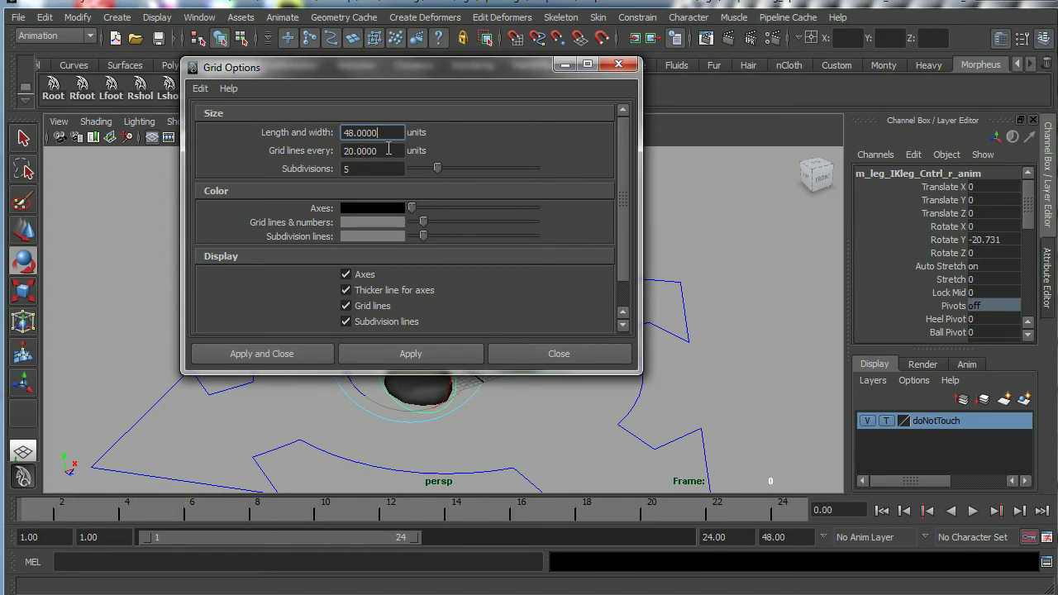
click(285, 353)
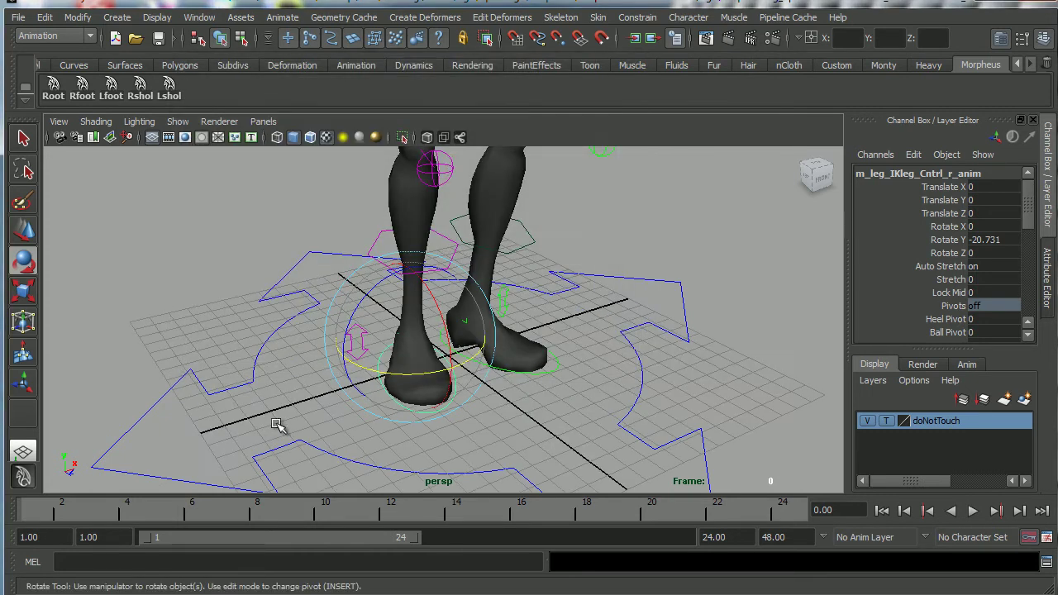
Step: Examine the turned-out feet against the enlarged ground grid from several angles
alt+drag(276, 424, 288, 330)
alt+right_drag(288, 331, 334, 376)
mouse_move(512, 364)
alt+mouse_down()
mouse_move(546, 355)
mouse_move(517, 376)
alt+mouse_up()
alt+middle_drag(517, 376, 477, 411)
alt+right_drag(477, 411, 404, 380)
alt+drag(404, 380, 441, 370)
alt+right_drag(442, 368, 528, 393)
mouse_move(486, 446)
alt+mouse_down()
mouse_move(517, 417)
mouse_move(490, 434)
mouse_move(488, 456)
alt+mouse_up()
alt+middle_drag(488, 457, 498, 367)
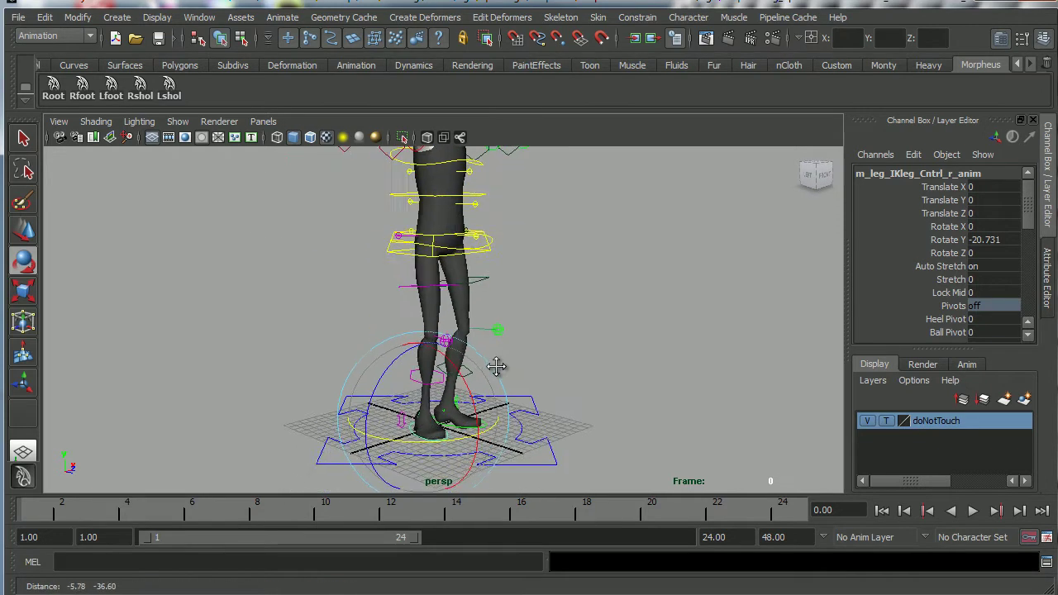
Step: Lower the right arm with its shoulder FK control to a rotation of about X 2, Y 14, Z -66
alt+right_drag(499, 366, 454, 352)
alt+middle_drag(454, 352, 455, 444)
alt+right_drag(455, 445, 576, 383)
alt+middle_drag(577, 383, 565, 423)
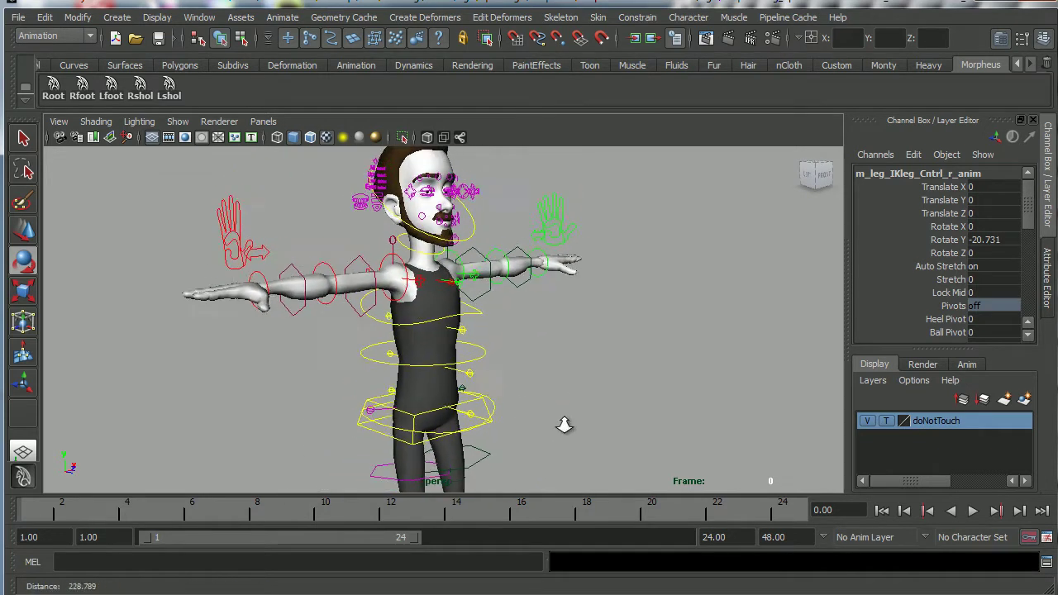
alt+right_drag(564, 423, 595, 413)
alt+middle_drag(564, 400, 574, 314)
alt+right_drag(575, 314, 609, 385)
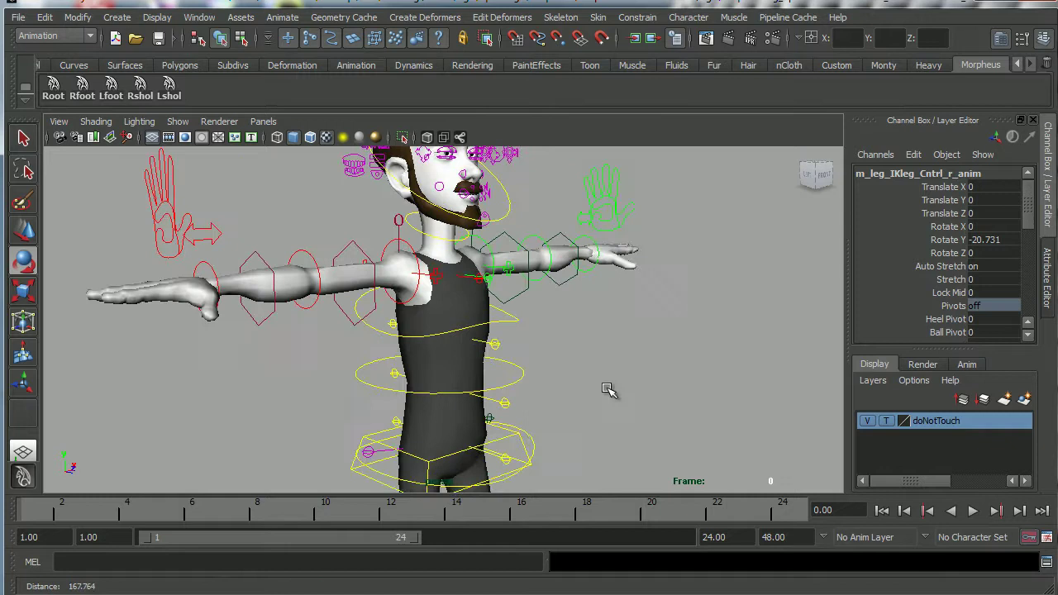
click(142, 89)
key(e)
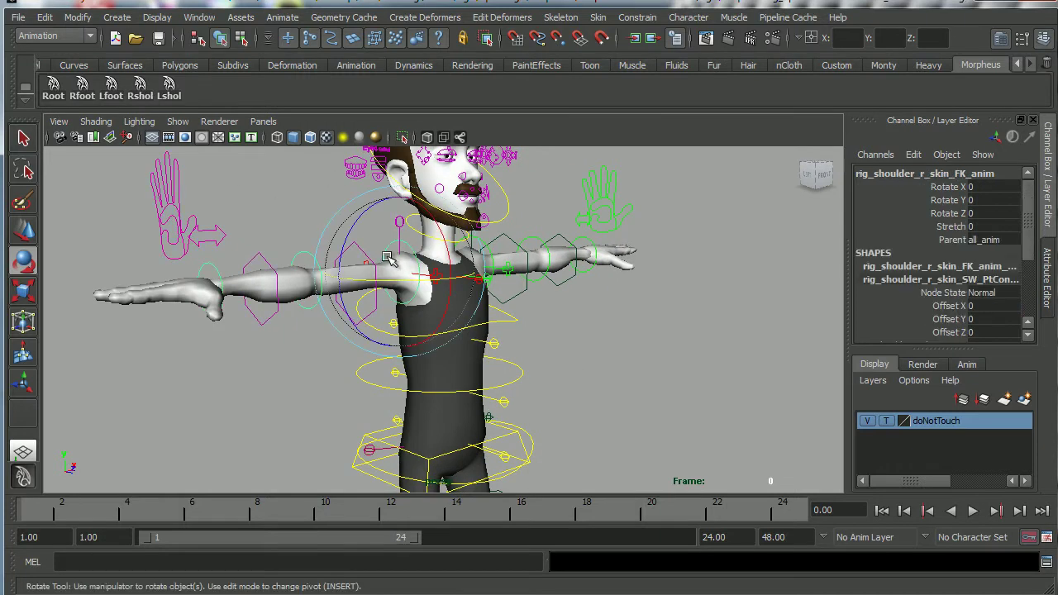
drag(370, 219, 442, 361)
alt+middle_drag(442, 360, 501, 302)
alt+right_drag(502, 302, 406, 300)
alt+drag(520, 318, 407, 338)
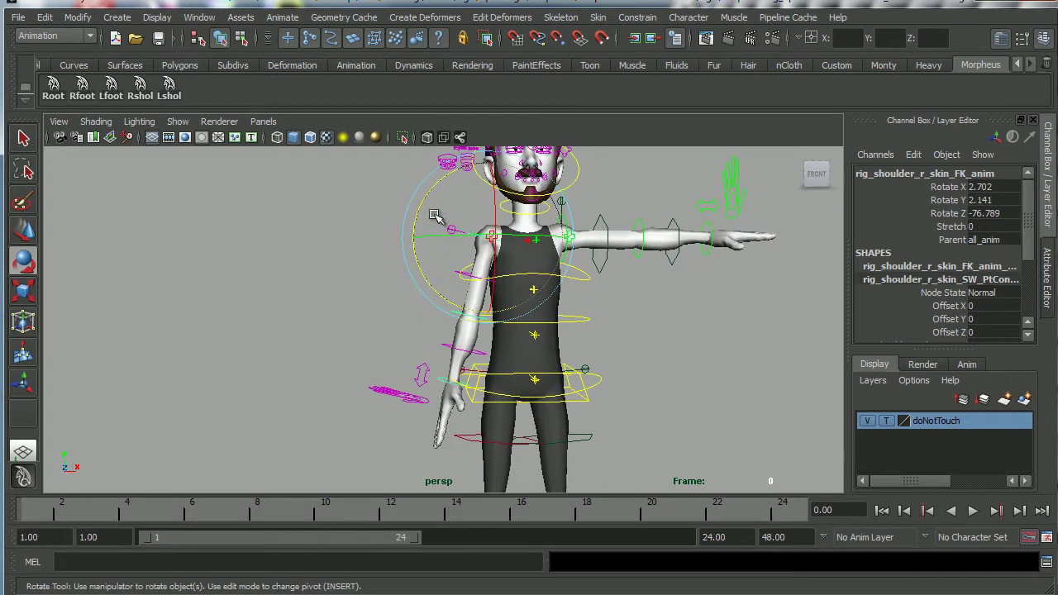
drag(419, 216, 421, 206)
alt+drag(435, 289, 507, 280)
Step: Select the right elbow FK control and set the Rotate tool's mode to Local
alt+drag(509, 354, 434, 347)
alt+middle_drag(434, 348, 397, 335)
alt+right_drag(397, 335, 619, 357)
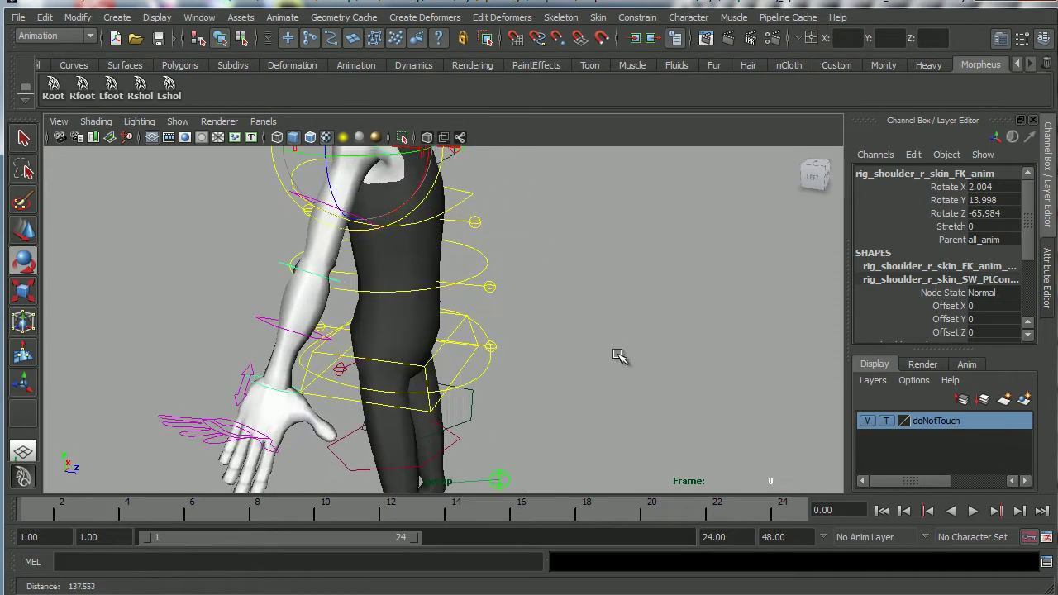
click(295, 269)
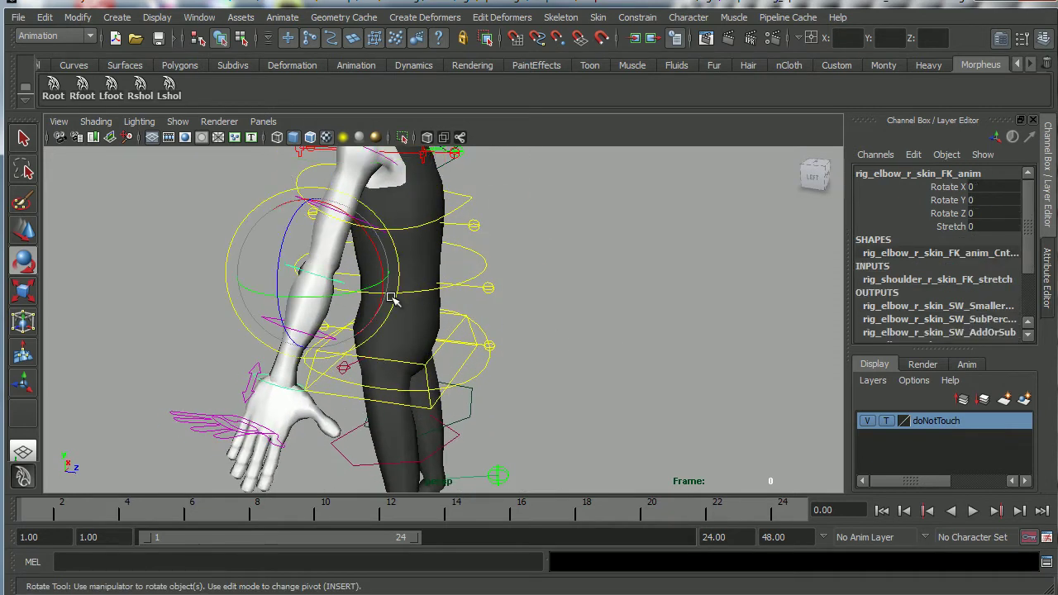
alt+drag(470, 335, 406, 314)
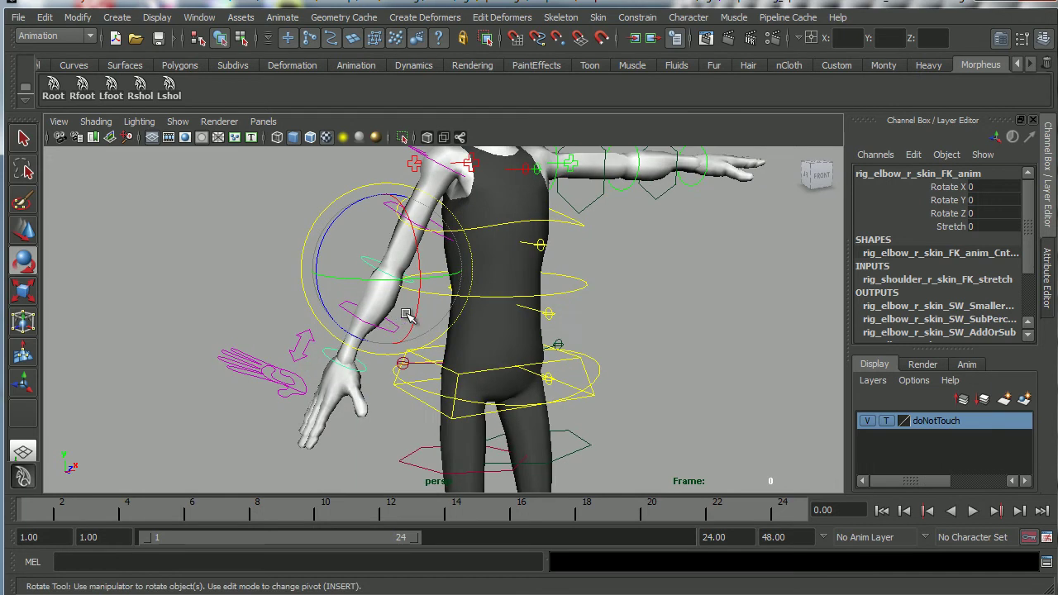
double_click(22, 262)
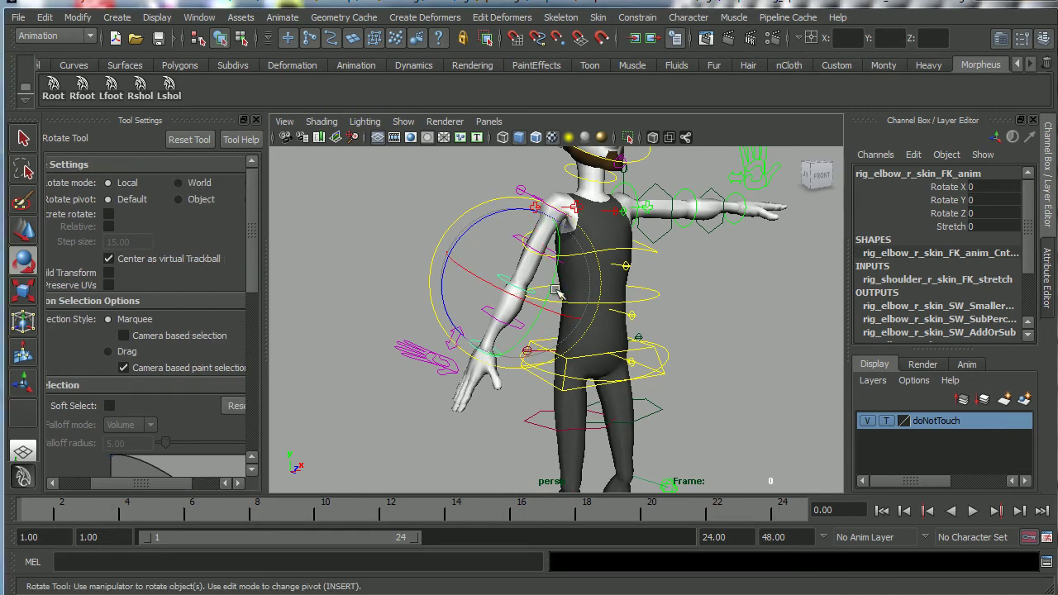
mouse_move(529, 314)
alt+mouse_down()
mouse_move(533, 343)
mouse_move(529, 335)
mouse_move(560, 319)
mouse_move(515, 318)
mouse_move(542, 329)
alt+mouse_up()
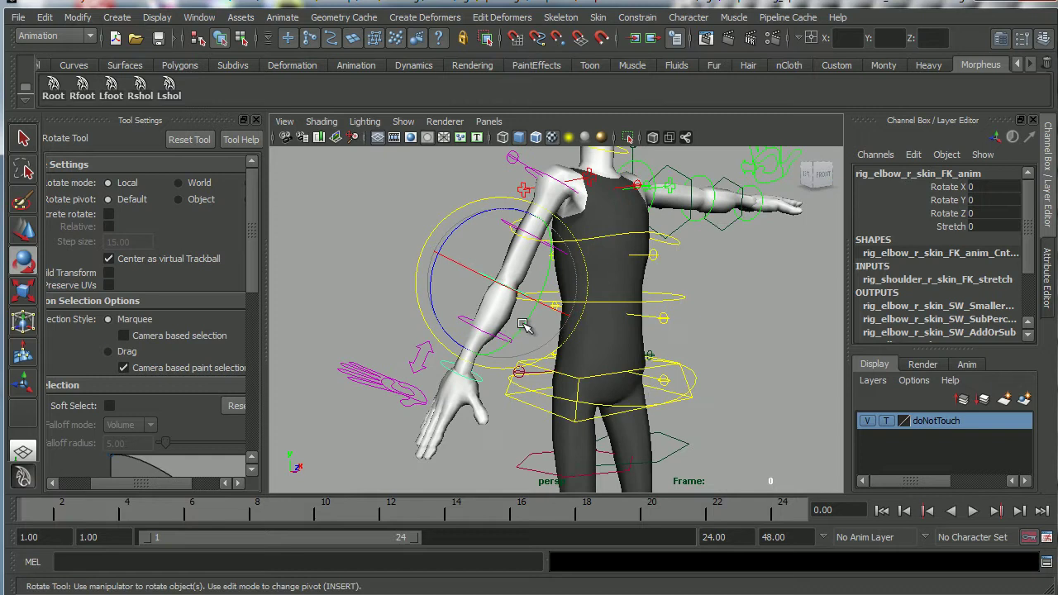
Step: Try rotating the right elbow around its Y axis and around its Z axis, undoing each rotation
drag(523, 325, 547, 269)
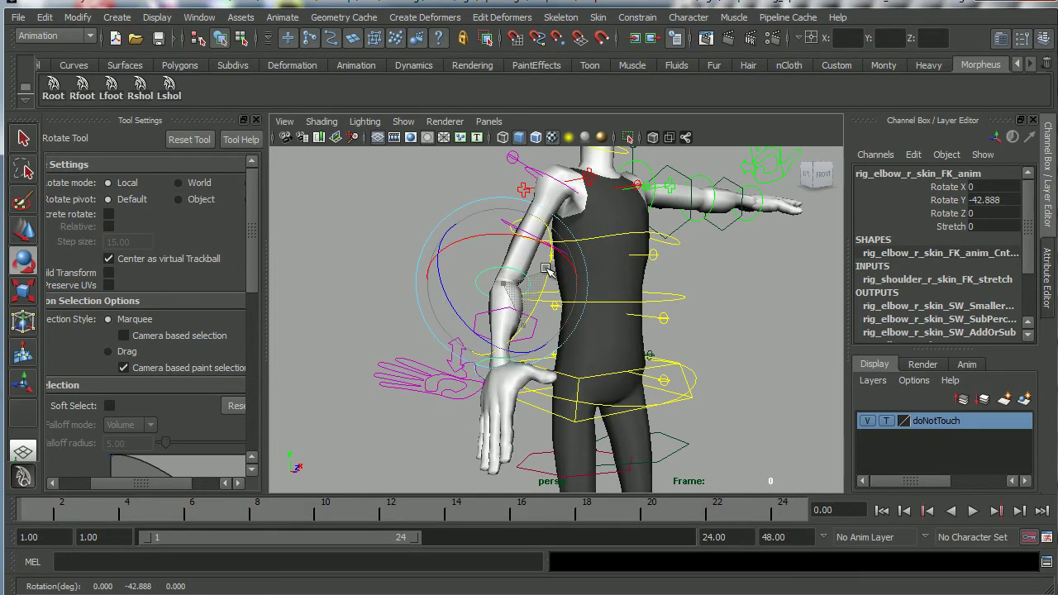
key(ctrl+z)
key(ctrl+z)
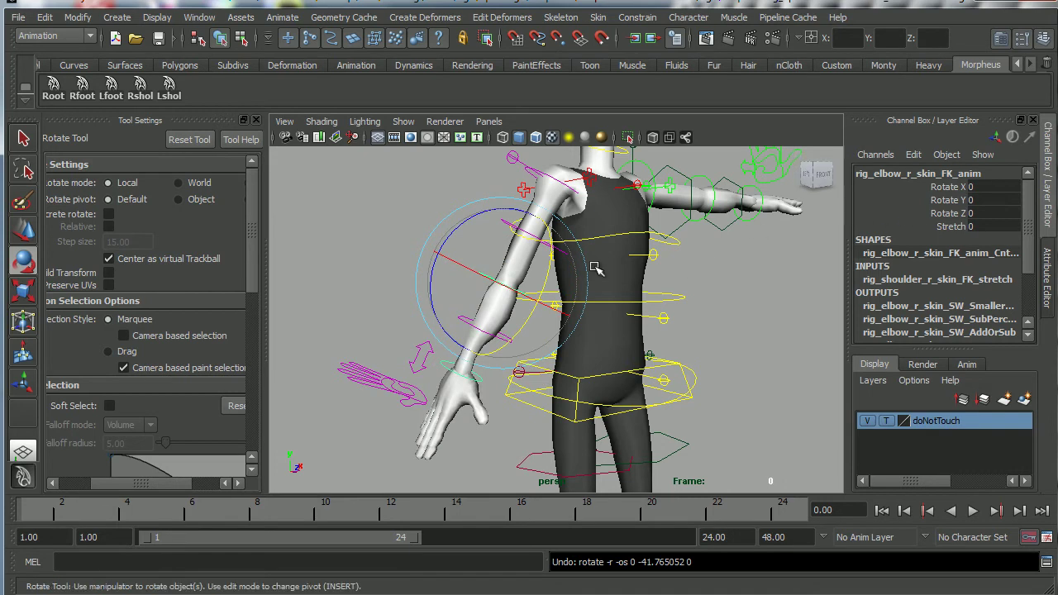
drag(430, 290, 568, 357)
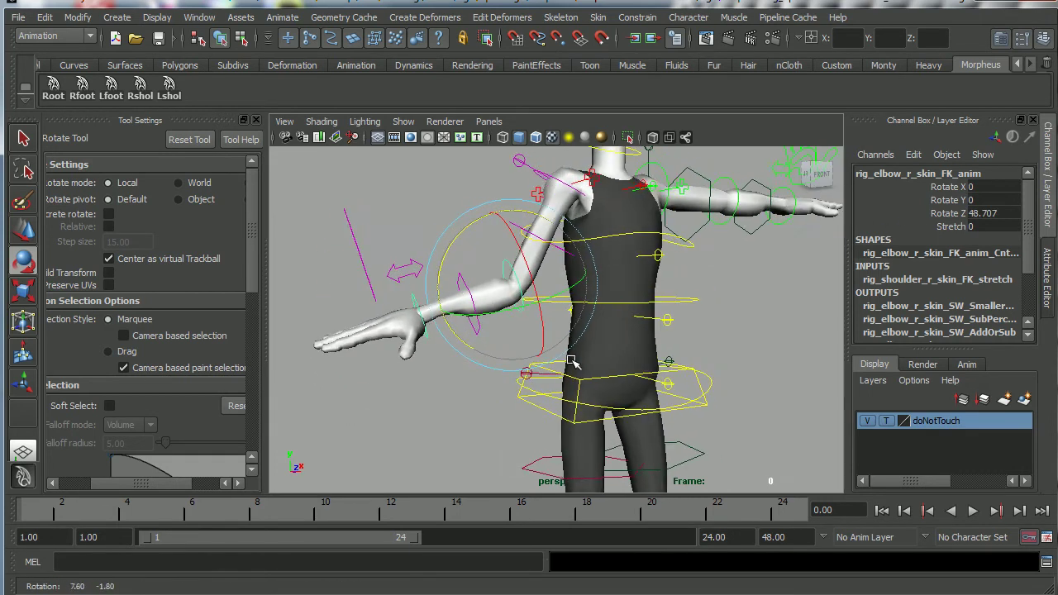
key(ctrl+z)
Step: Lock the Rotate X and Rotate Z channels of the right elbow FK control
click(947, 187)
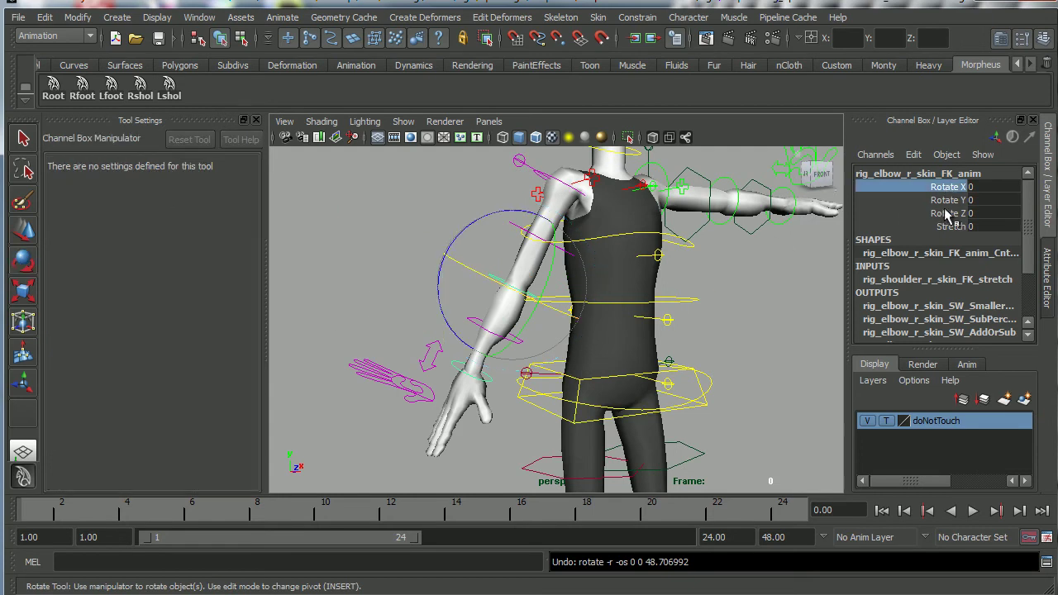
ctrl+click(945, 213)
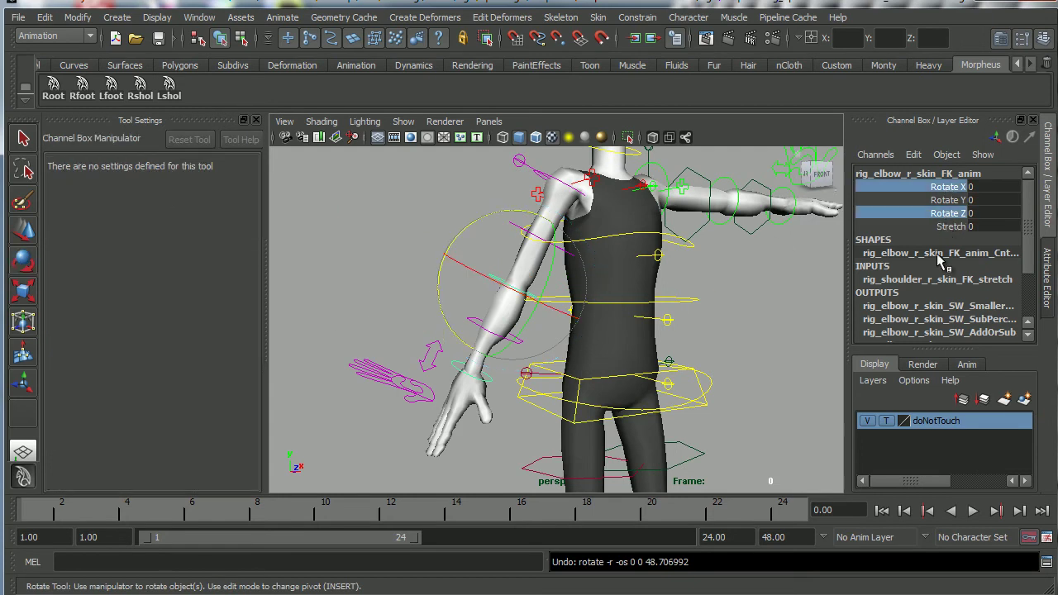
right_click(941, 192)
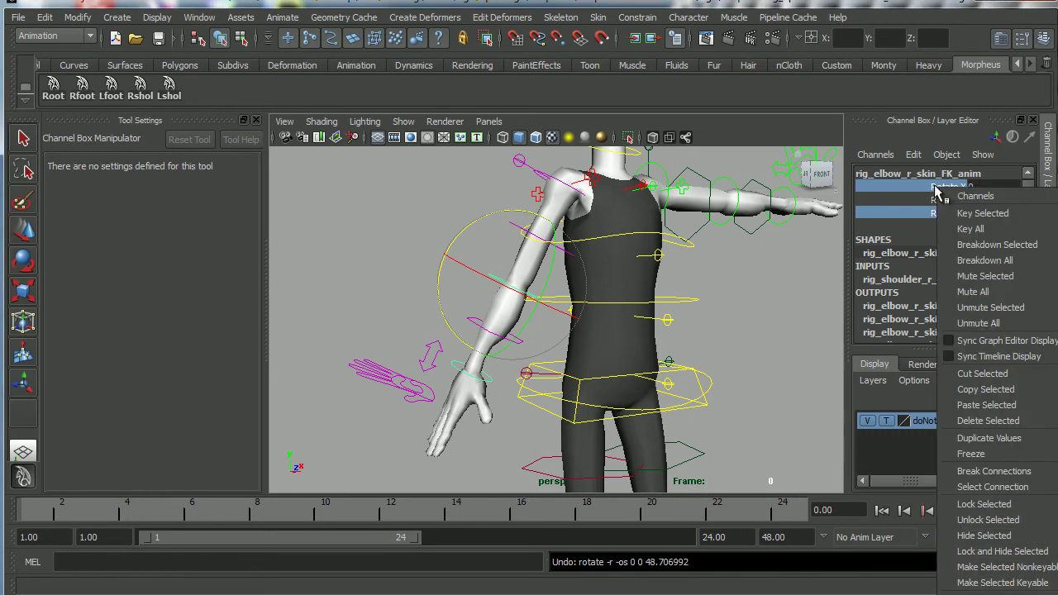
click(965, 505)
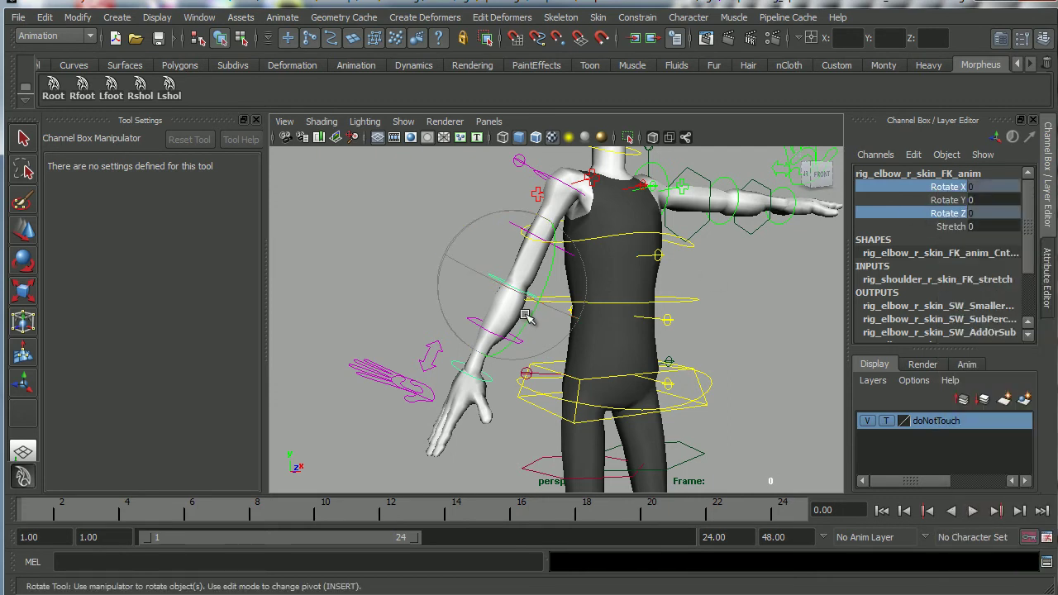
Step: Bend the right elbow to a Rotate Y of about -20.6
alt+drag(522, 335, 529, 259)
alt+drag(567, 359, 517, 354)
alt+middle_drag(516, 354, 541, 367)
scroll(529, 360, down, 2)
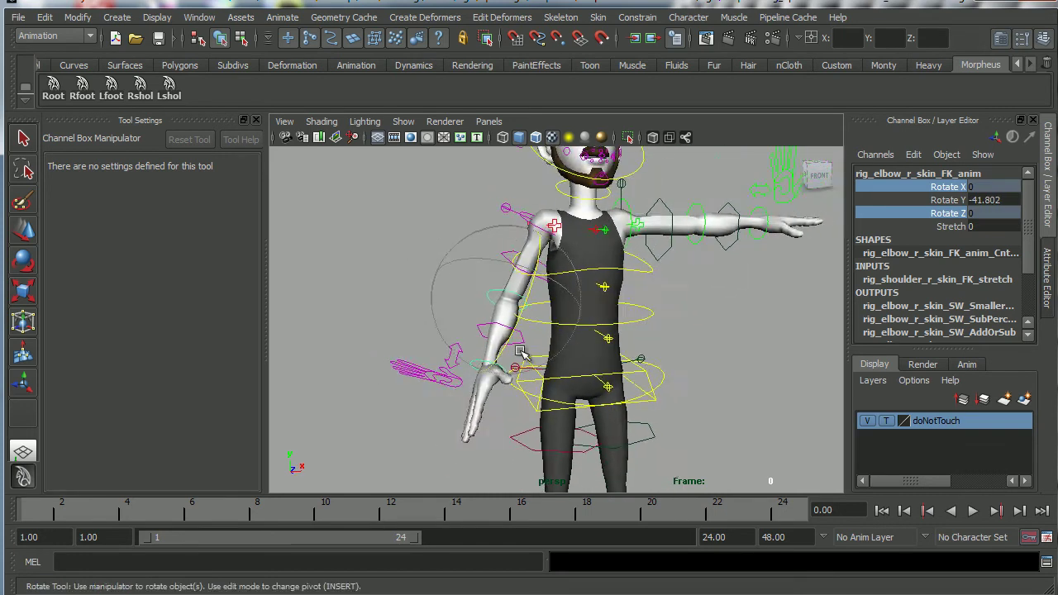
alt+drag(519, 353, 561, 343)
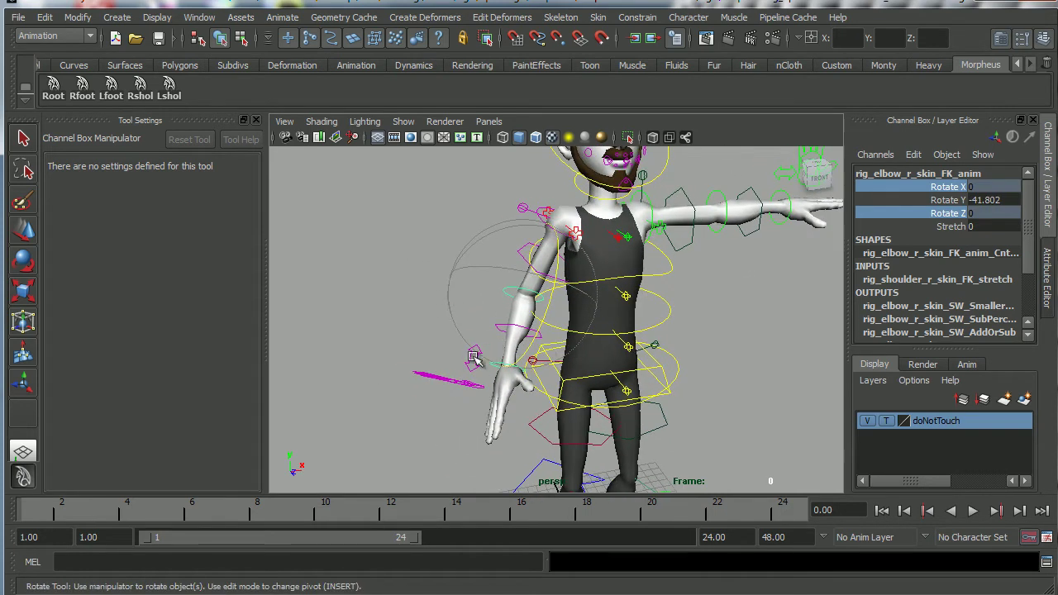
alt+drag(611, 319, 521, 372)
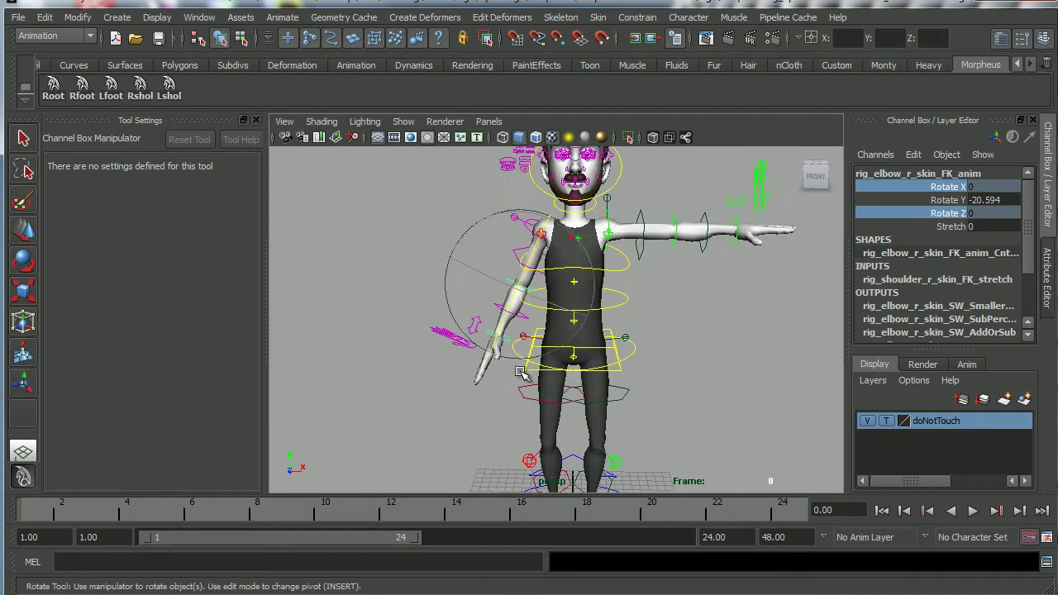
Step: Lower the left arm with its shoulder FK control to a rotation of about X -1, Y 17.4, Z -70.9
alt+middle_drag(520, 371, 491, 372)
alt+right_drag(491, 372, 579, 363)
alt+drag(578, 363, 600, 339)
alt+middle_drag(600, 339, 622, 396)
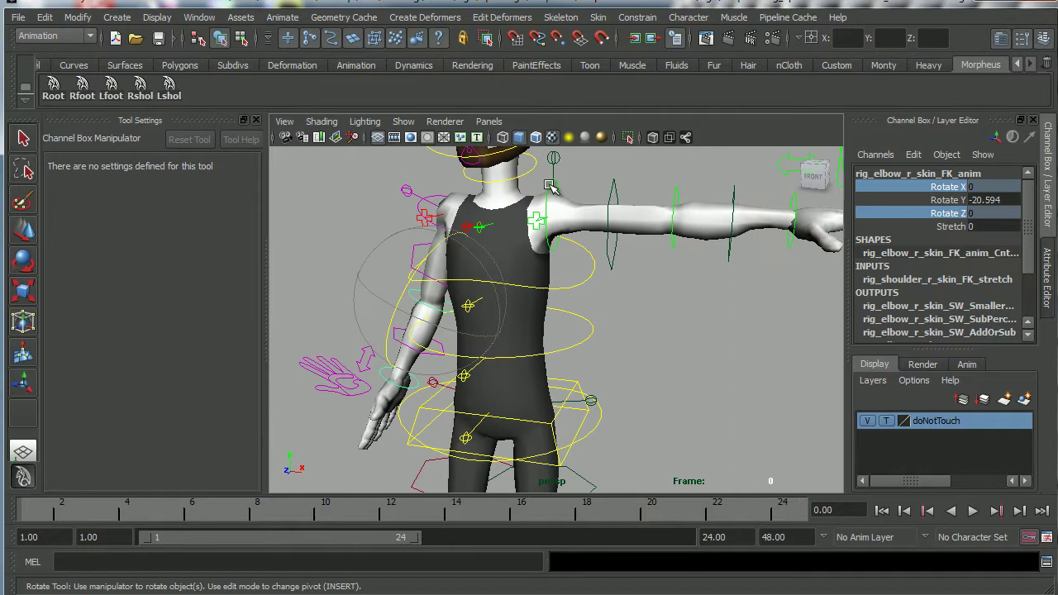
click(552, 187)
drag(622, 181, 435, 301)
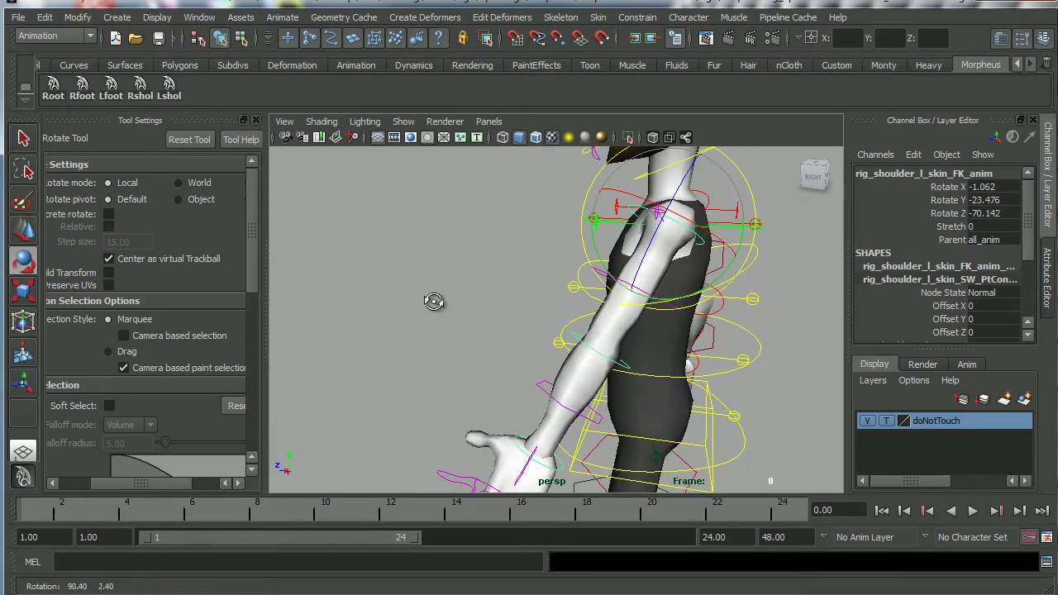
alt+drag(627, 331, 777, 334)
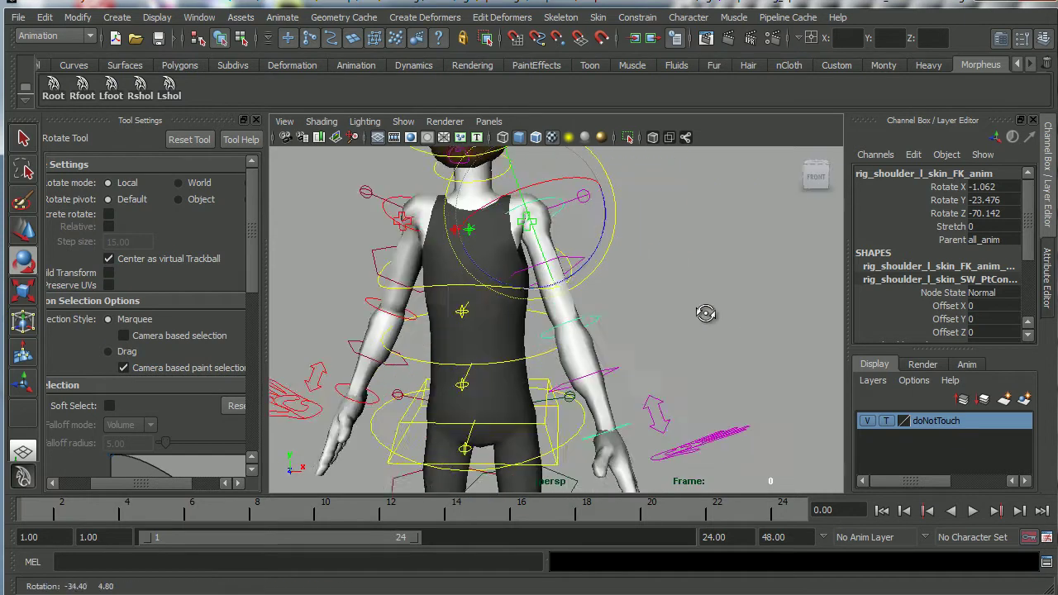
drag(539, 245, 549, 260)
alt+drag(628, 305, 444, 253)
click(124, 94)
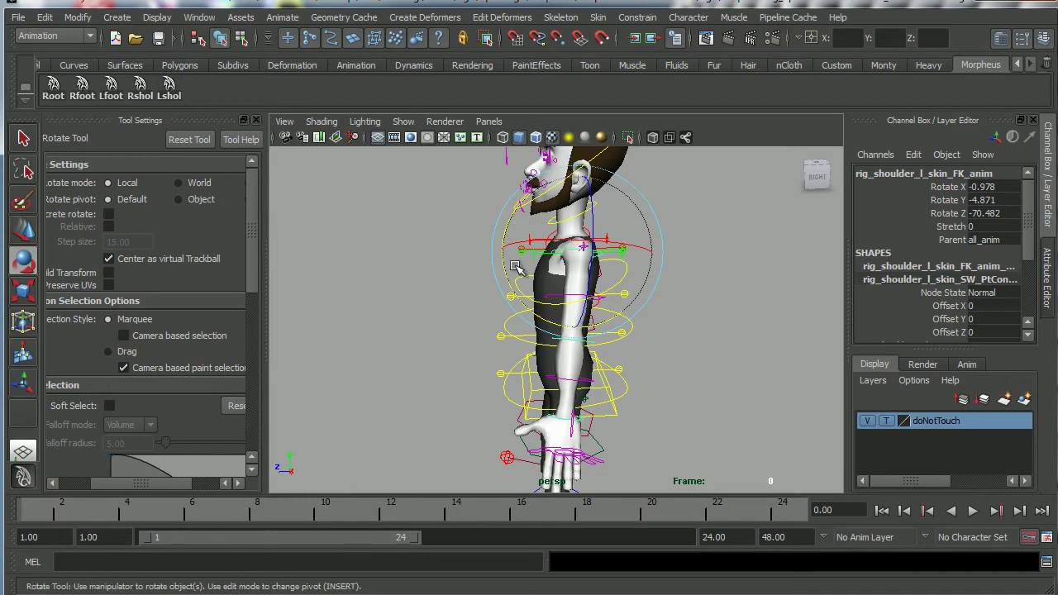
drag(508, 273, 545, 297)
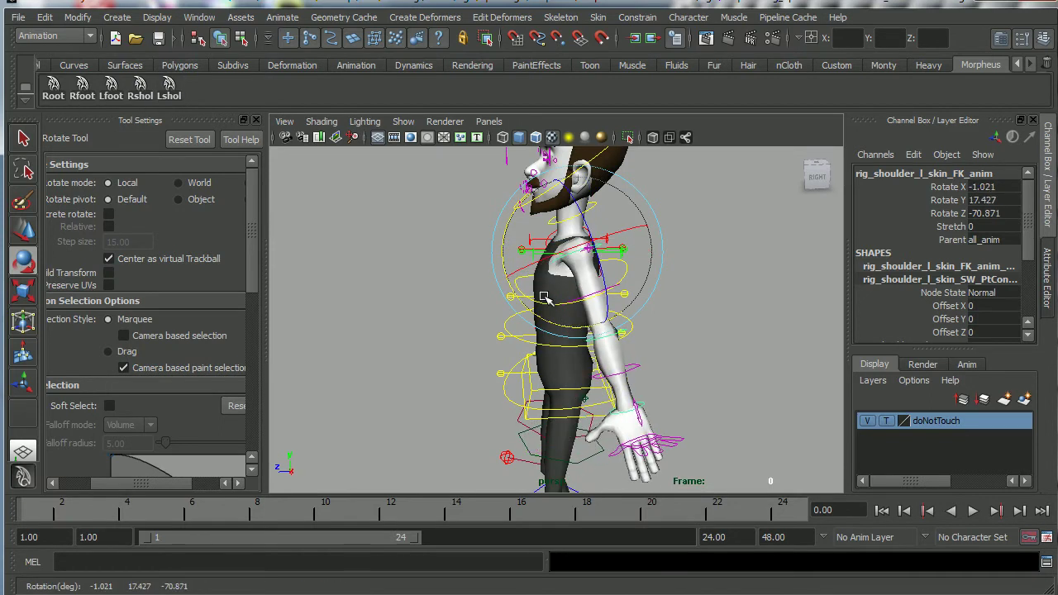
Step: Lock the Rotate X and Rotate Z channels of the left elbow FK control
alt+drag(589, 352, 533, 354)
alt+middle_drag(533, 353, 484, 347)
alt+right_drag(484, 348, 653, 355)
click(598, 337)
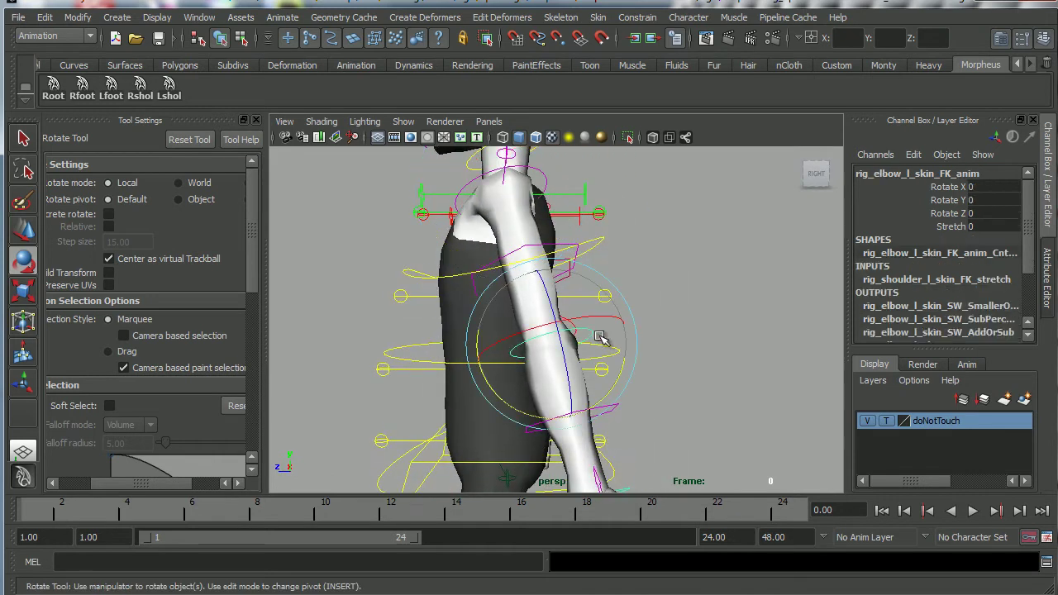
alt+middle_drag(633, 347, 703, 302)
alt+right_drag(704, 302, 609, 354)
alt+drag(609, 355, 584, 382)
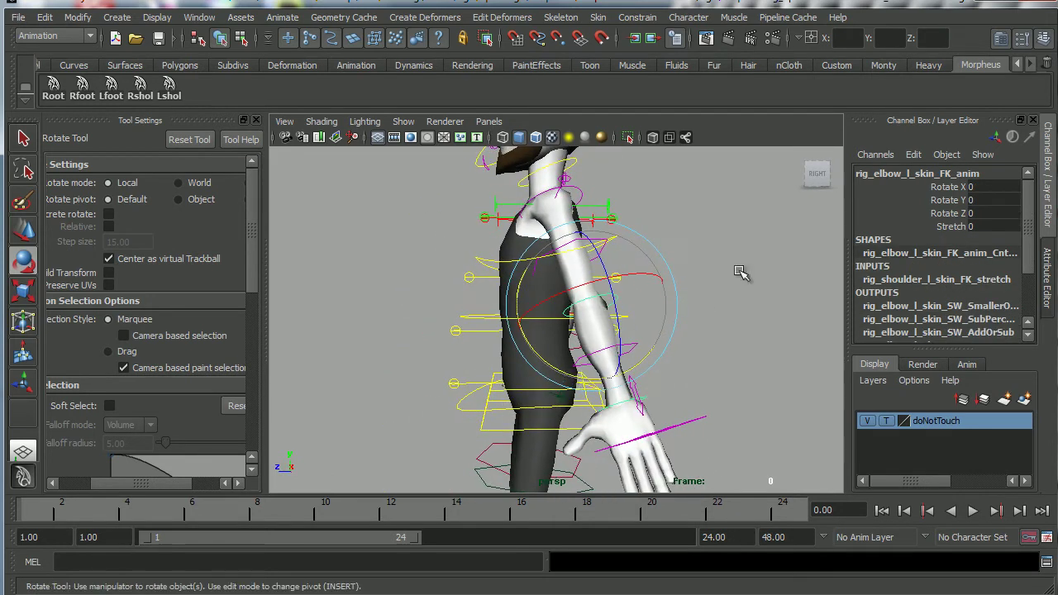
click(943, 189)
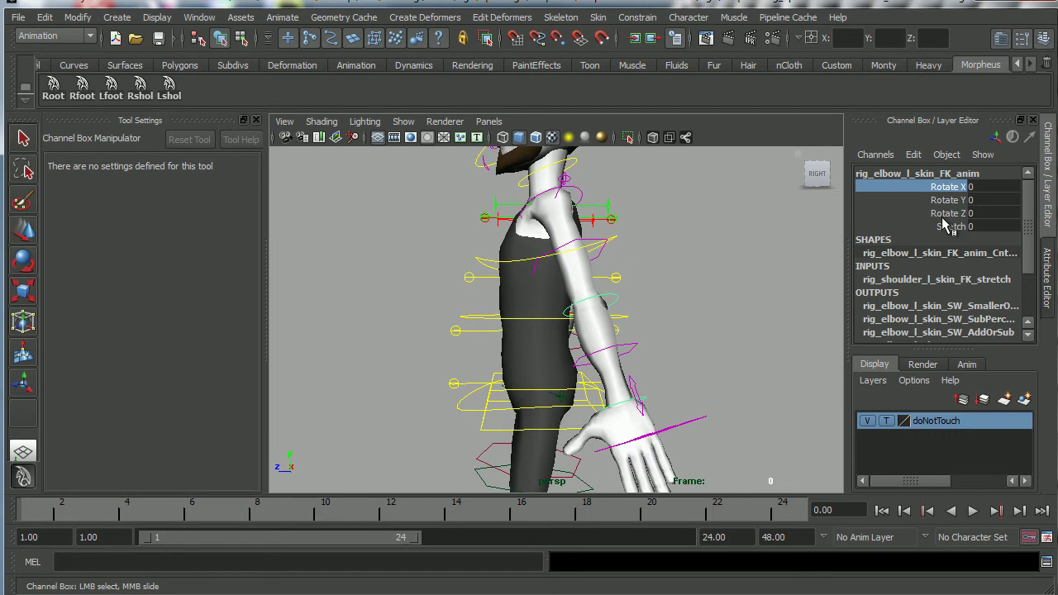
ctrl+click(948, 215)
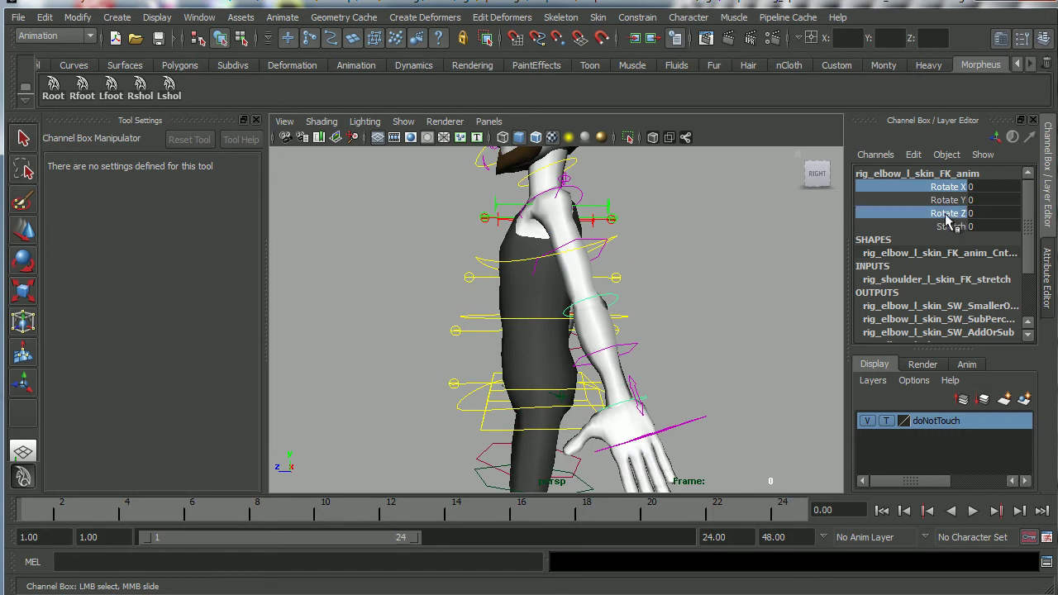
right_click(947, 216)
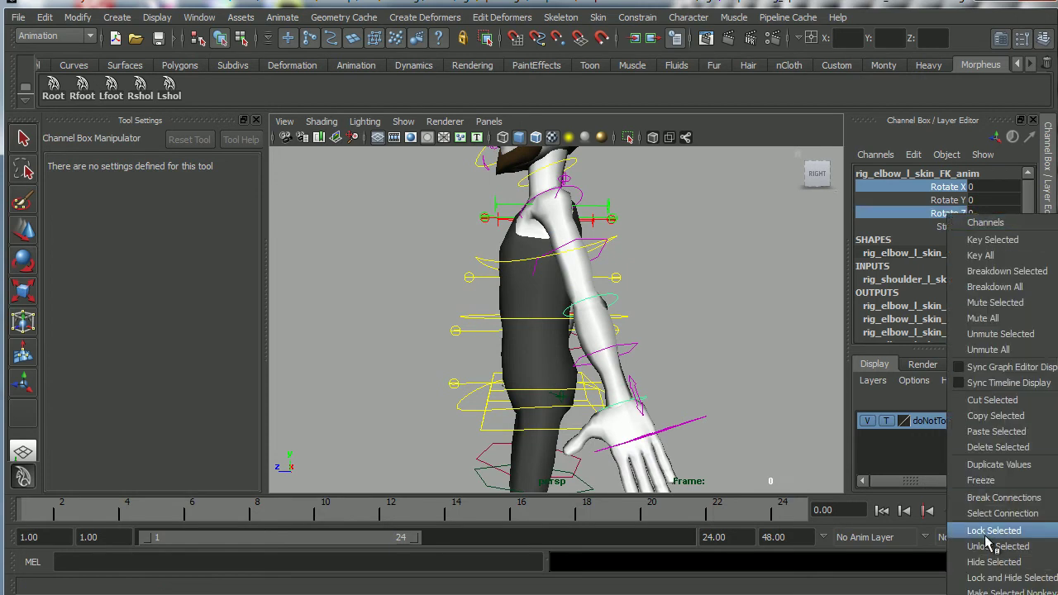
click(983, 536)
Step: Bend the left elbow to a Rotate Y of about -25
click(948, 200)
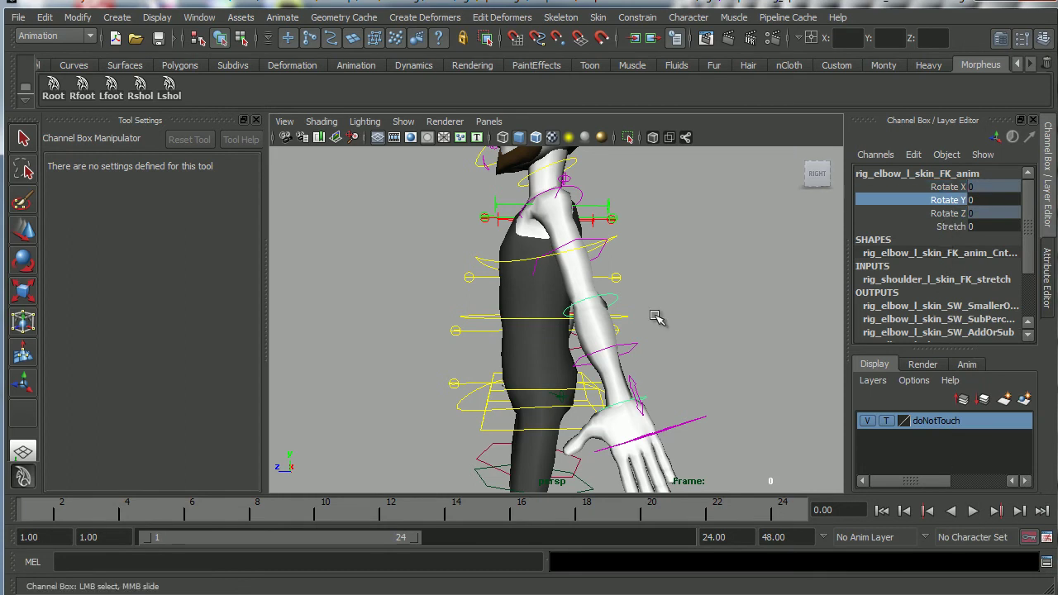
key(e)
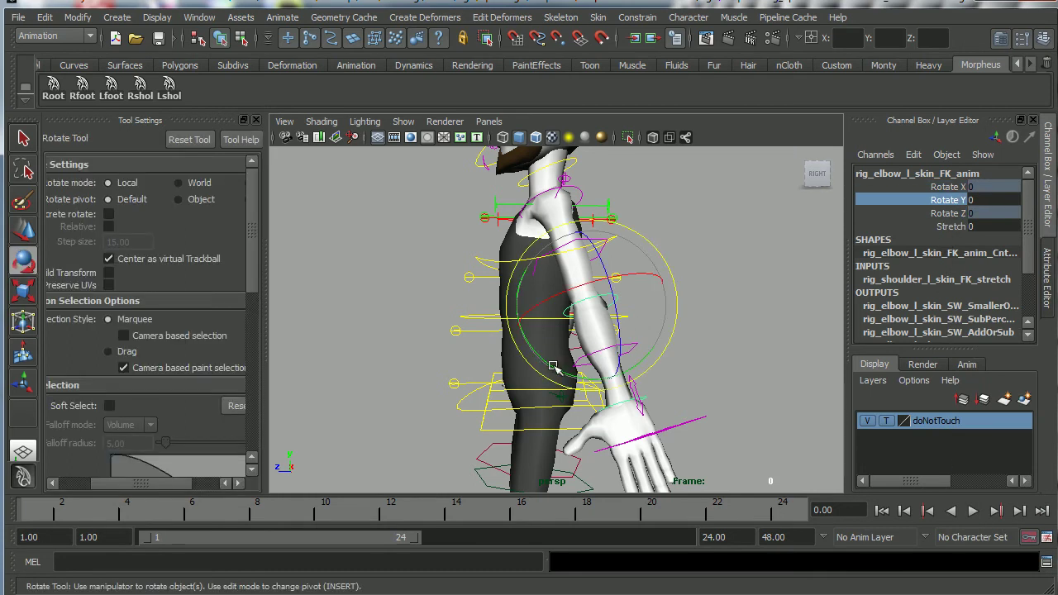
drag(554, 366, 689, 375)
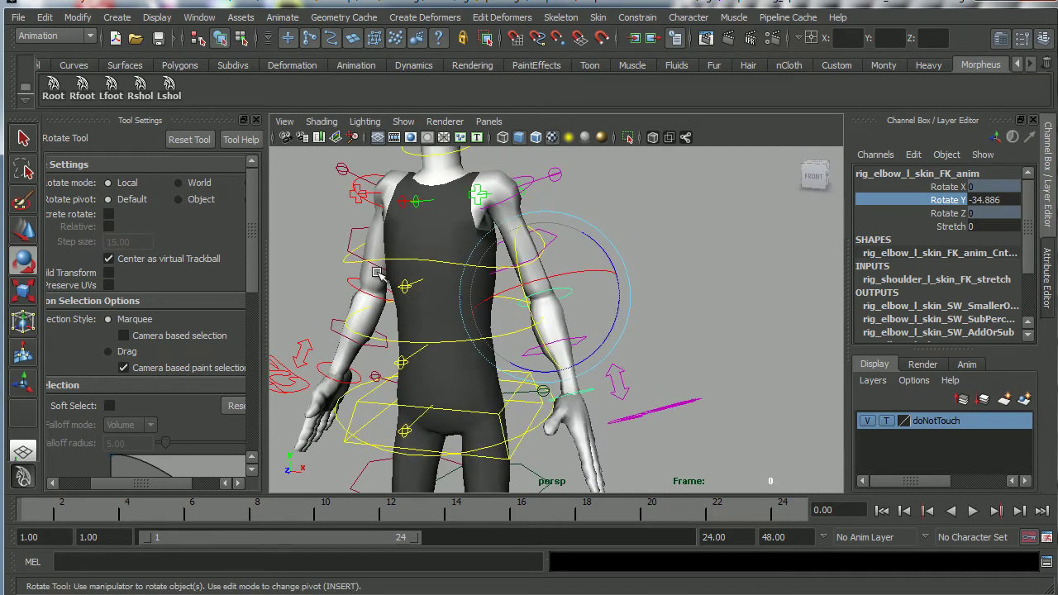
drag(542, 338, 578, 352)
alt+middle_drag(578, 351, 628, 300)
alt+right_drag(629, 300, 524, 355)
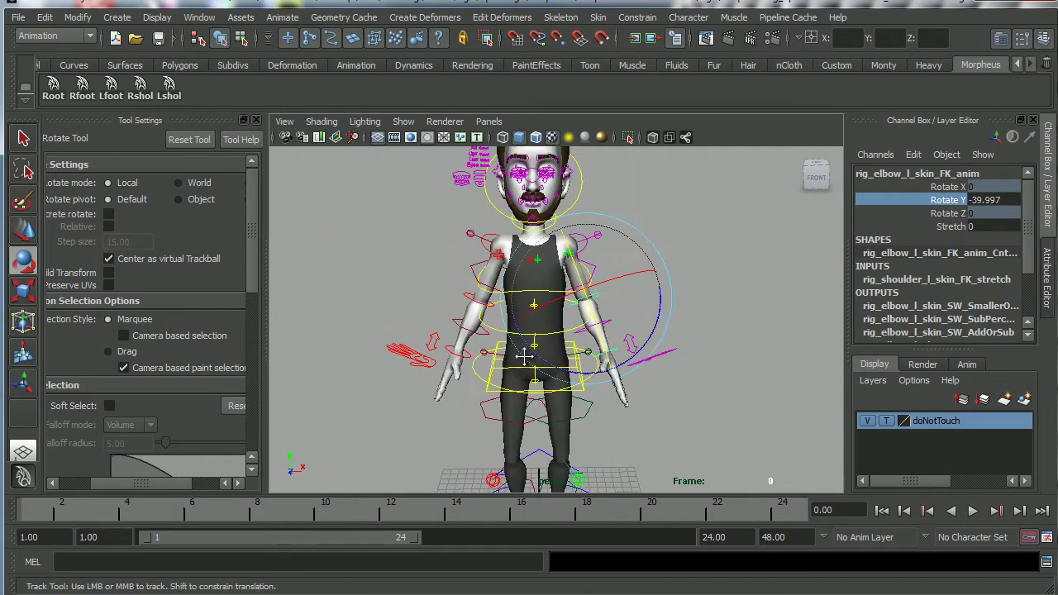
alt+middle_drag(524, 354, 529, 387)
alt+right_drag(529, 387, 567, 394)
alt+drag(567, 395, 543, 349)
alt+middle_drag(543, 349, 525, 370)
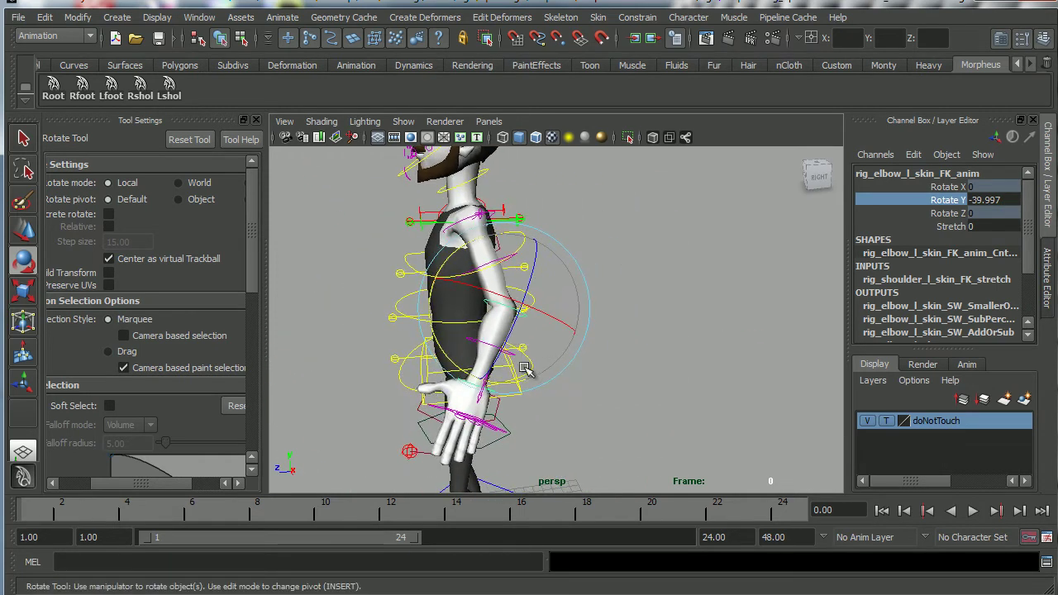
drag(440, 346, 524, 366)
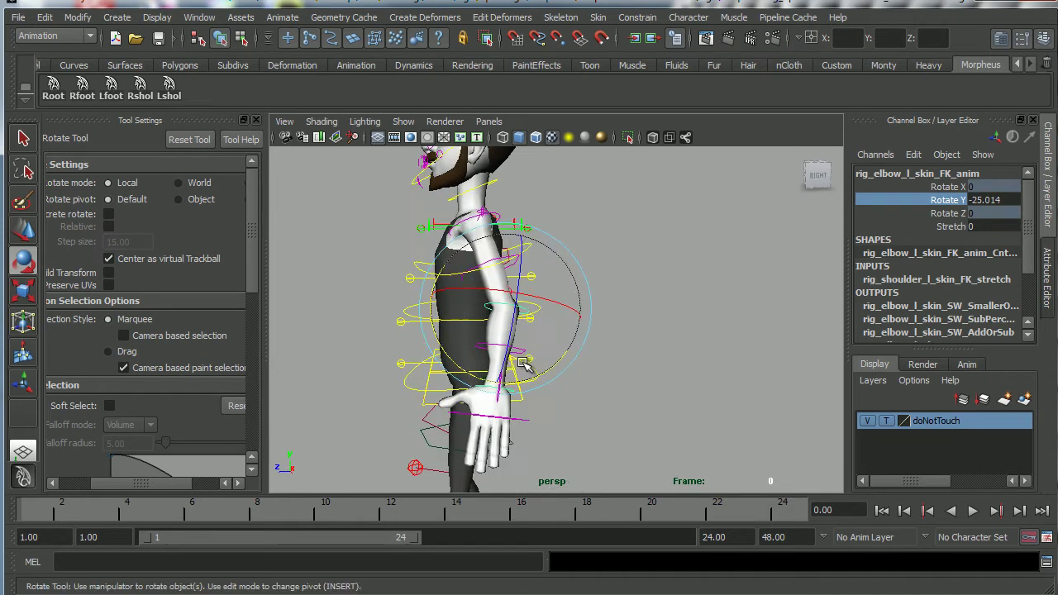
Step: Curl the thumb and fingers of the left hand together to a Curl value of 1.6
alt+middle_drag(524, 366, 619, 382)
alt+right_drag(618, 381, 554, 347)
alt+middle_drag(555, 347, 529, 318)
alt+drag(470, 357, 613, 368)
alt+middle_drag(613, 367, 614, 369)
alt+right_drag(615, 368, 661, 377)
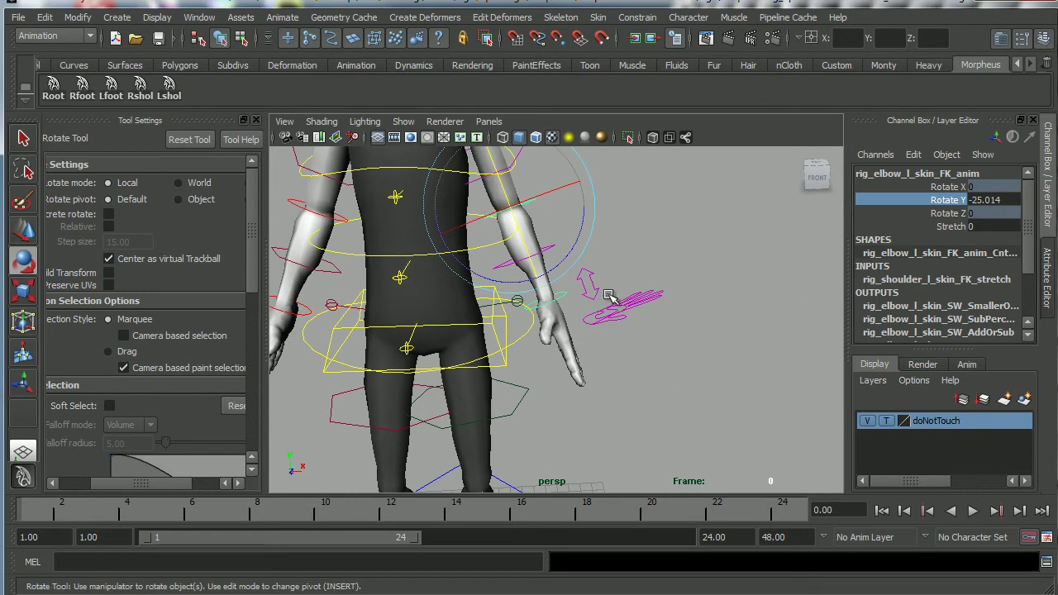
drag(686, 347, 687, 348)
click(952, 188)
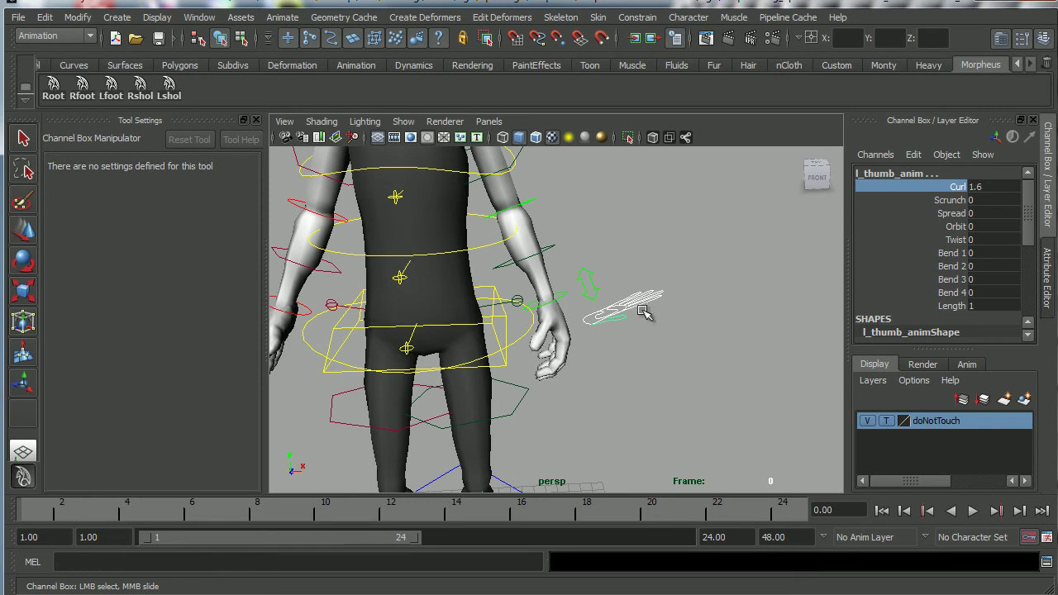
Step: Curl the thumb and fingers of the right hand together to a Curl value of 2.3
alt+drag(643, 311, 556, 328)
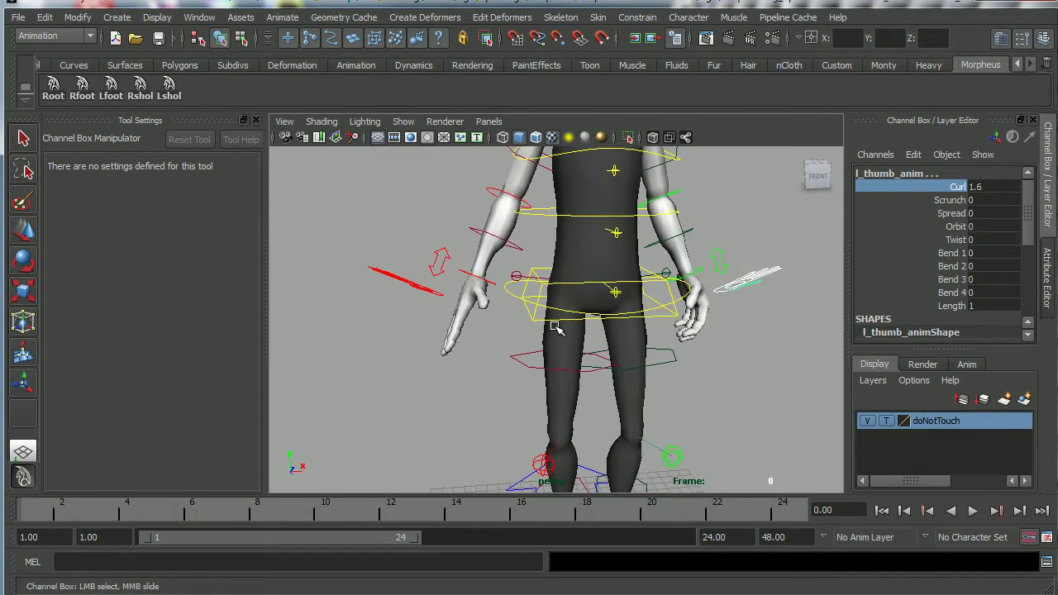
key(e)
drag(427, 312, 449, 330)
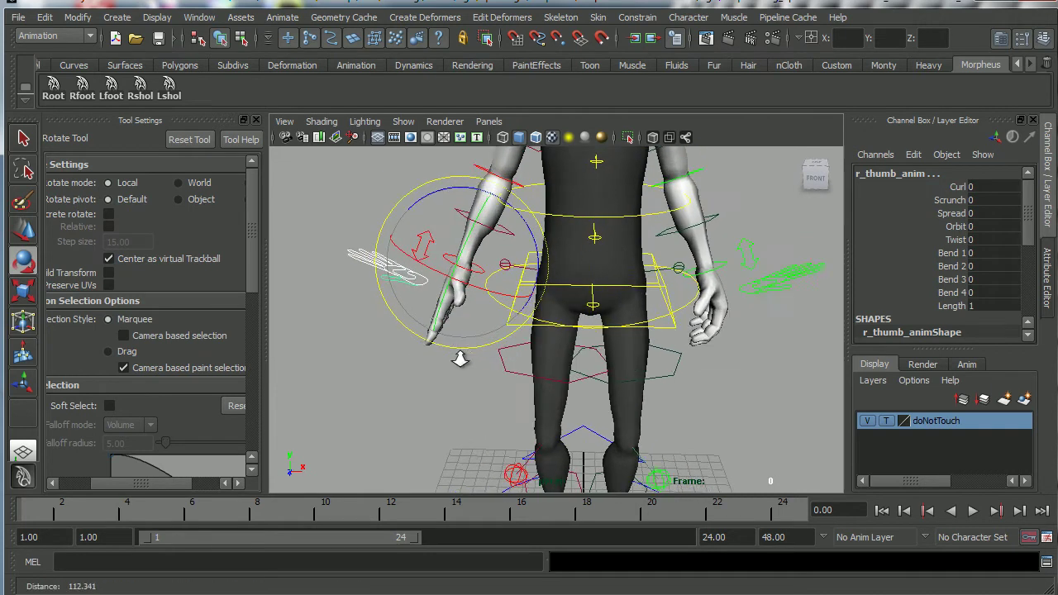
alt+right_drag(449, 330, 767, 235)
click(955, 188)
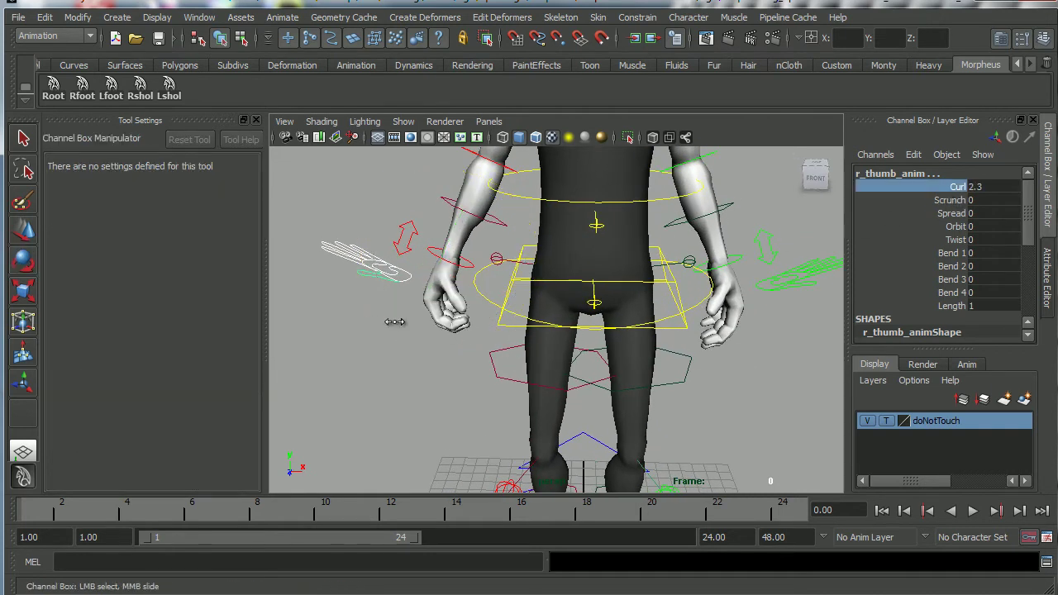
Step: Rotate the right wrist to about Z -9.7 and the left wrist to about X -0.2, Y -0.5, Z -5.8
alt+drag(496, 355, 636, 352)
click(461, 299)
key(e)
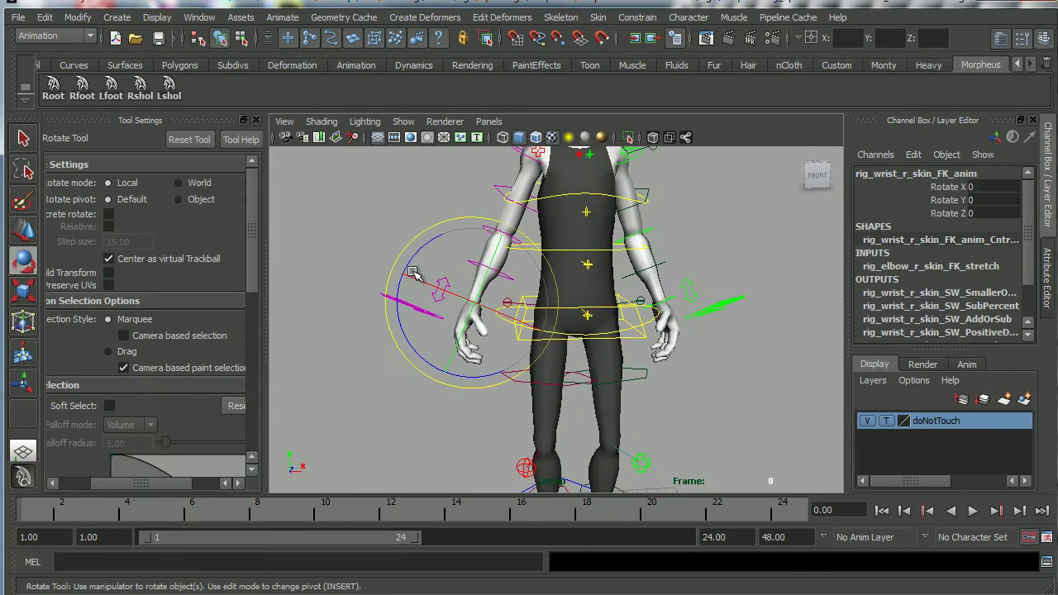
alt+drag(532, 339, 687, 328)
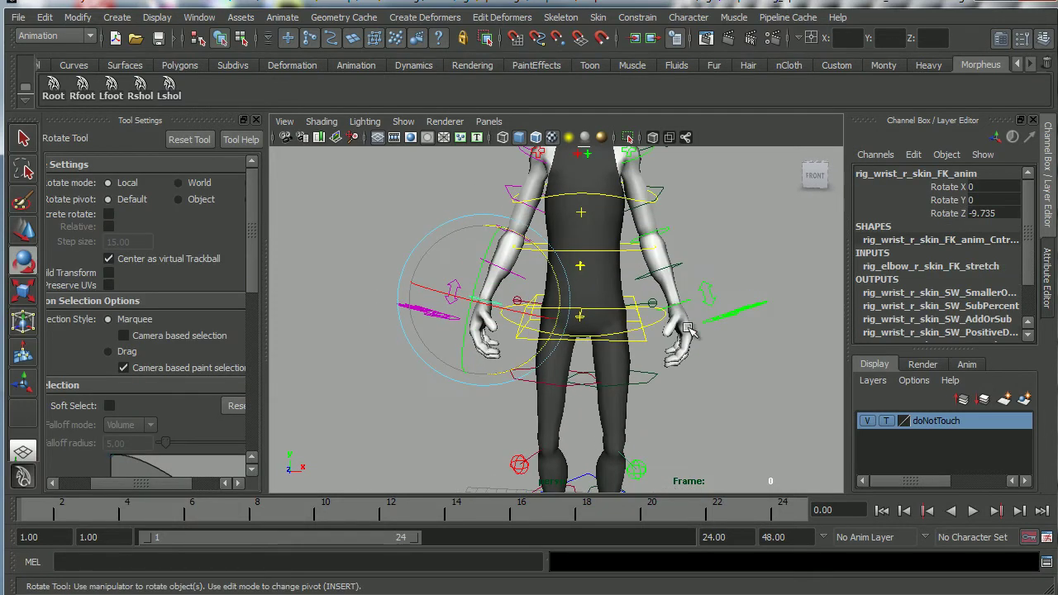
click(704, 294)
drag(757, 270, 760, 278)
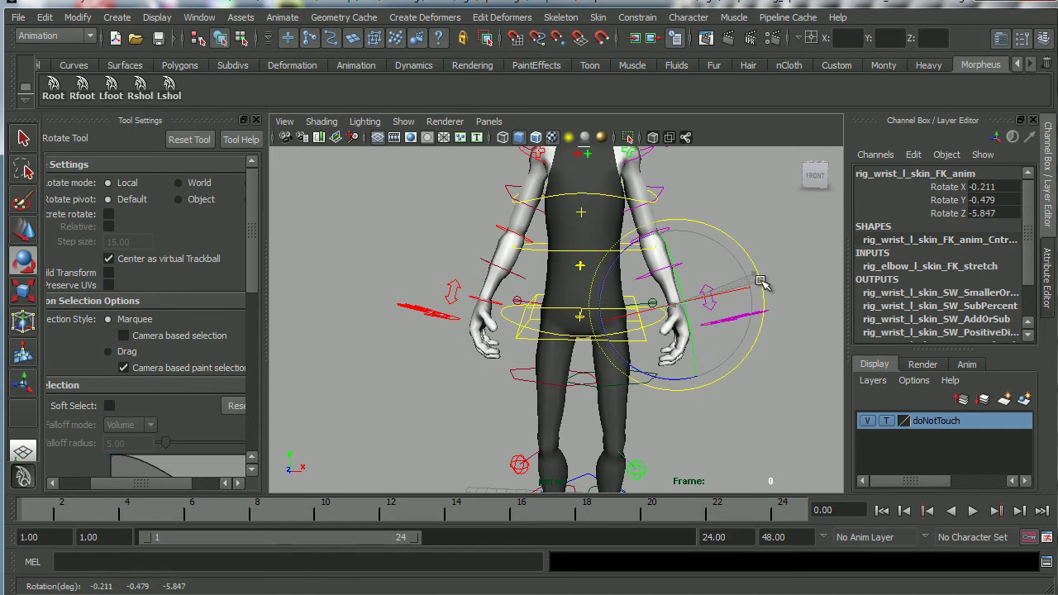
Step: Rotate the neck IK control to about X 9.5, Y 2.1, Z 1.6 and move the head forward to Translate Z 2.43
alt+drag(715, 348, 456, 350)
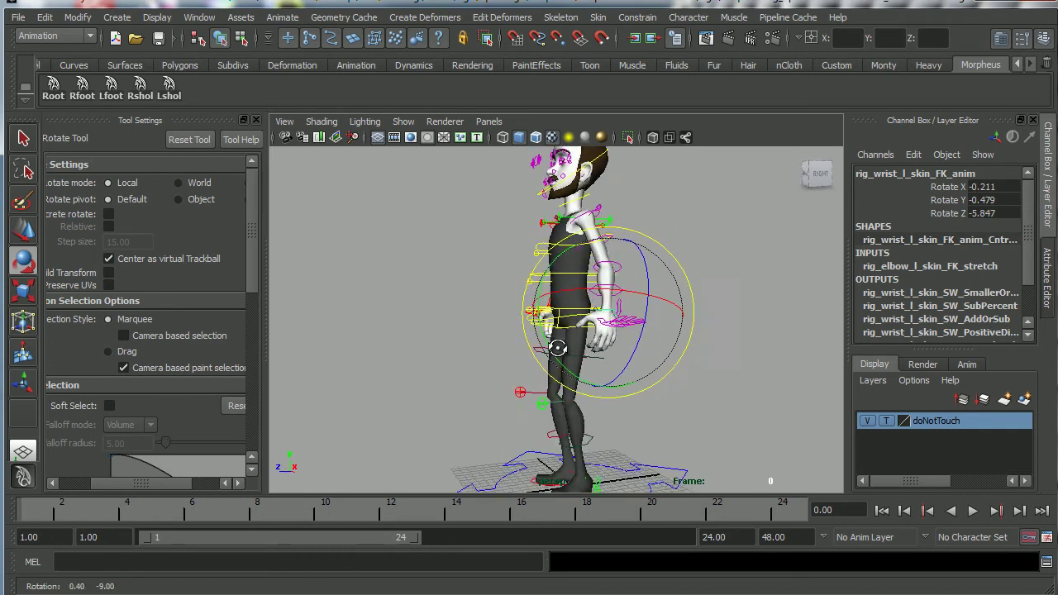
alt+middle_drag(575, 363, 491, 364)
alt+right_drag(492, 364, 581, 338)
alt+middle_drag(567, 305, 573, 407)
alt+middle_drag(577, 356, 527, 395)
alt+right_drag(547, 399, 632, 395)
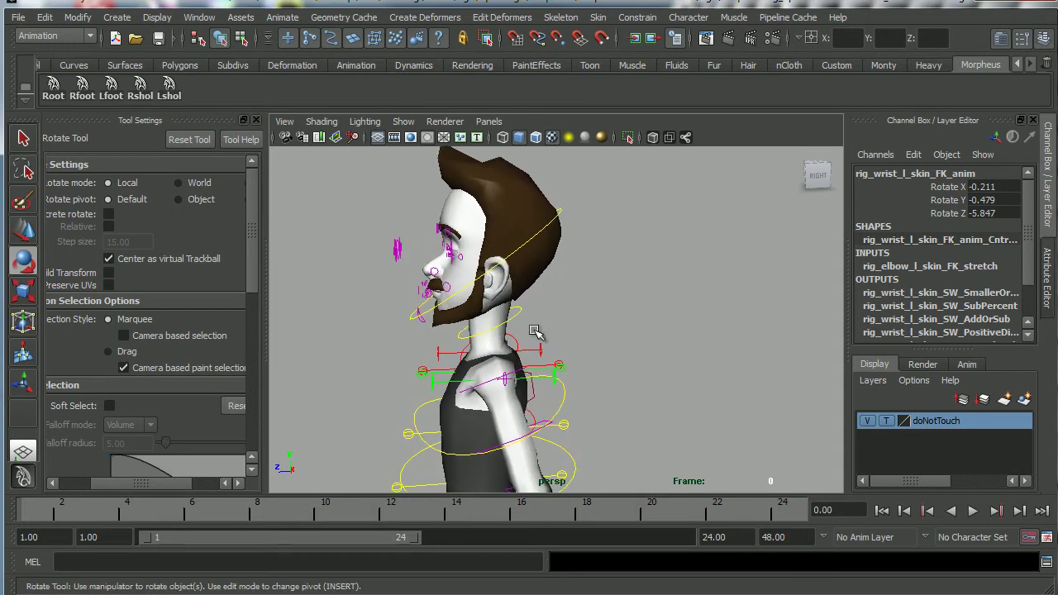
click(525, 248)
drag(567, 267, 560, 257)
key(w)
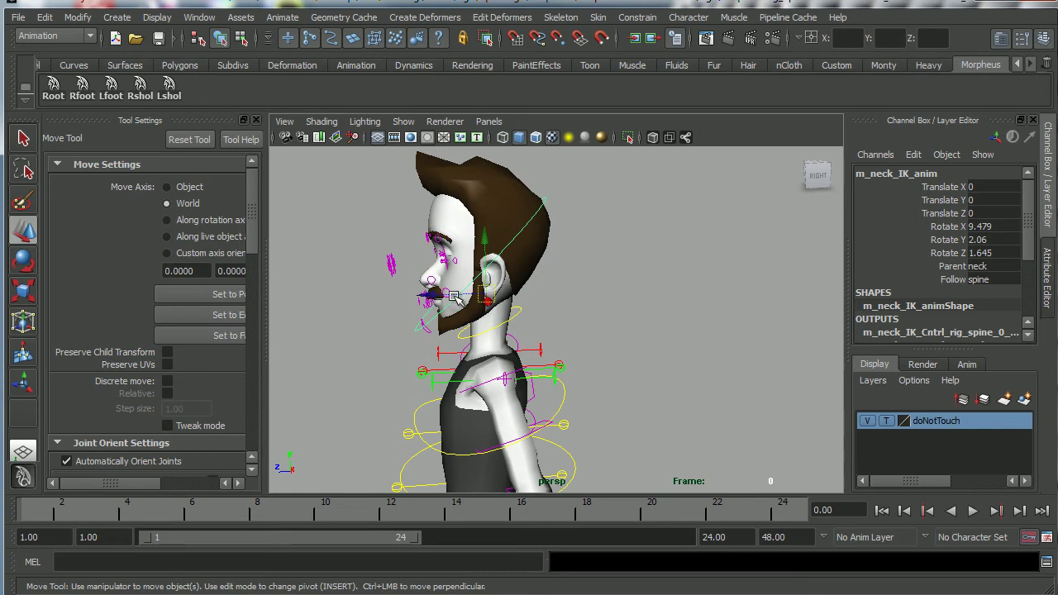
drag(431, 298, 421, 299)
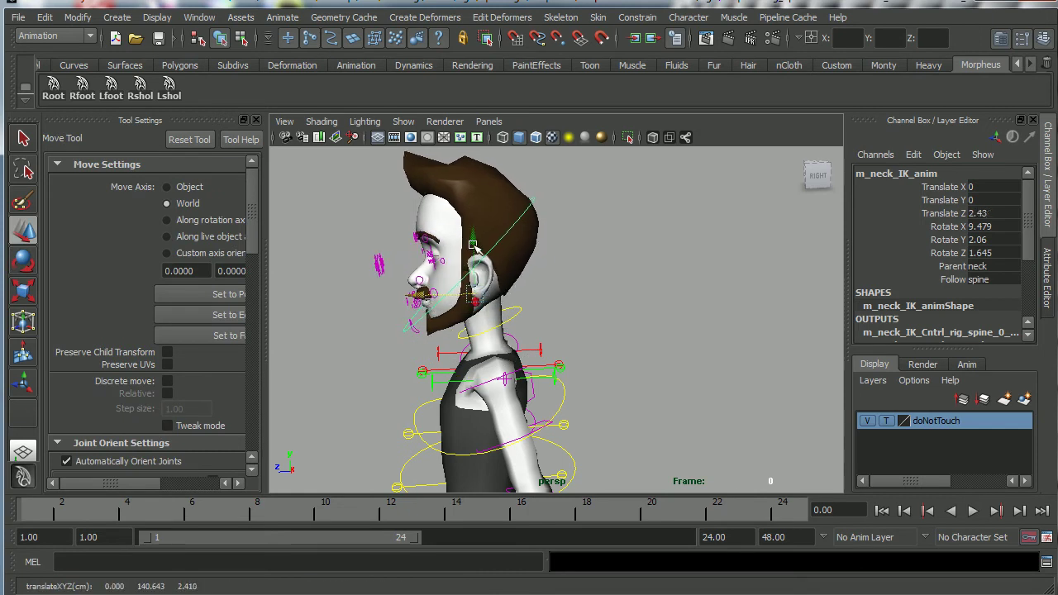
drag(473, 245, 472, 246)
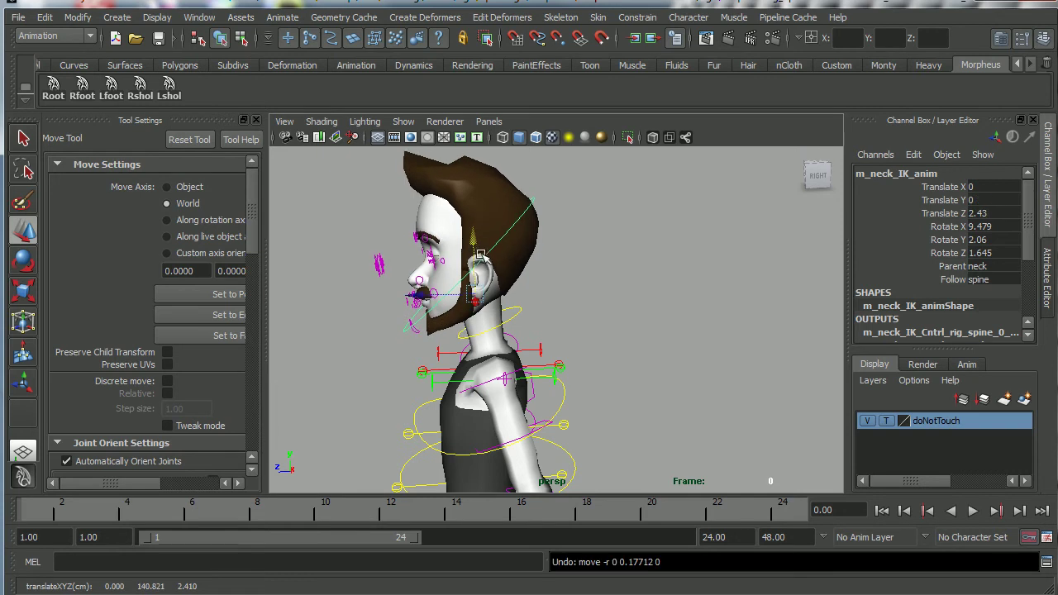
Step: Try moving the spine's shoulders control along the Z axis and along the Y axis, undoing each move
alt+drag(498, 301, 572, 329)
click(606, 315)
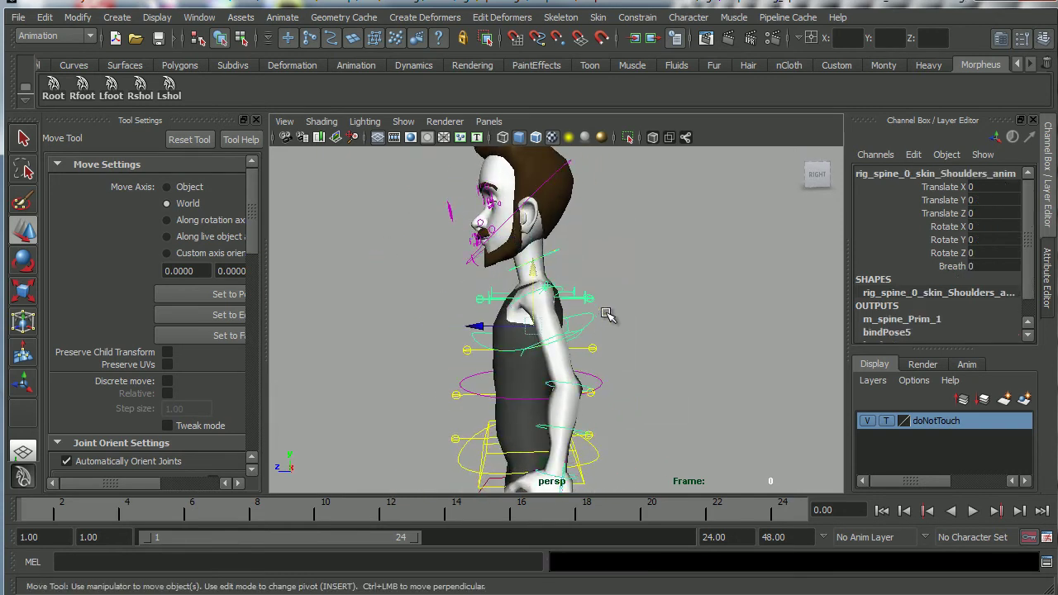
drag(487, 326, 494, 326)
key(ctrl+z)
drag(533, 277, 534, 281)
key(ctrl+z)
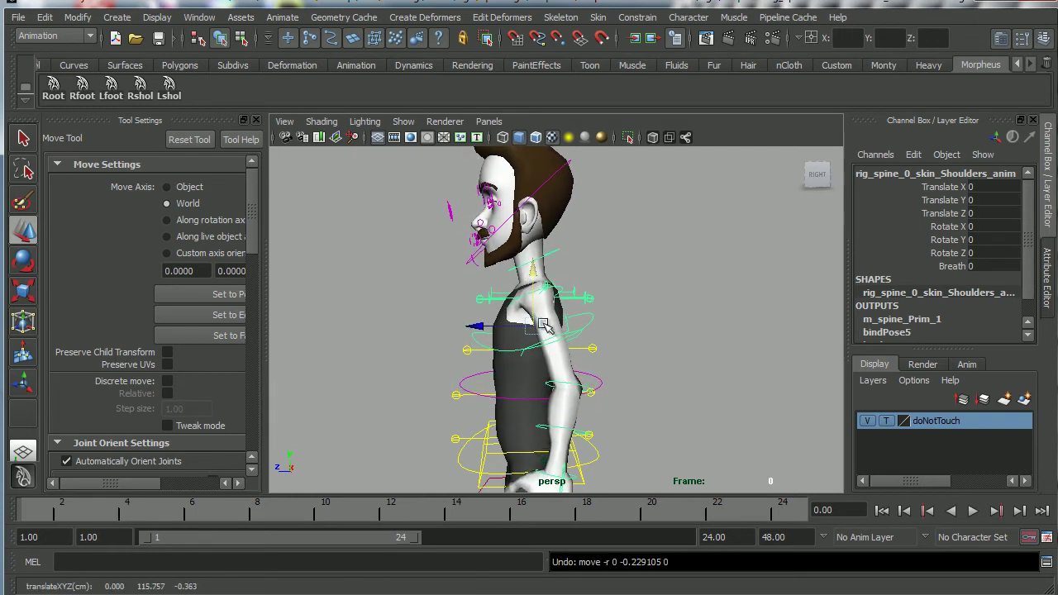
Step: Tilt the upper body forward by rotating the spine's shoulders control to about X 13.1, Y 0.9, Z -2.2
alt+drag(540, 319, 509, 370)
alt+right_drag(509, 370, 515, 377)
alt+drag(515, 378, 607, 358)
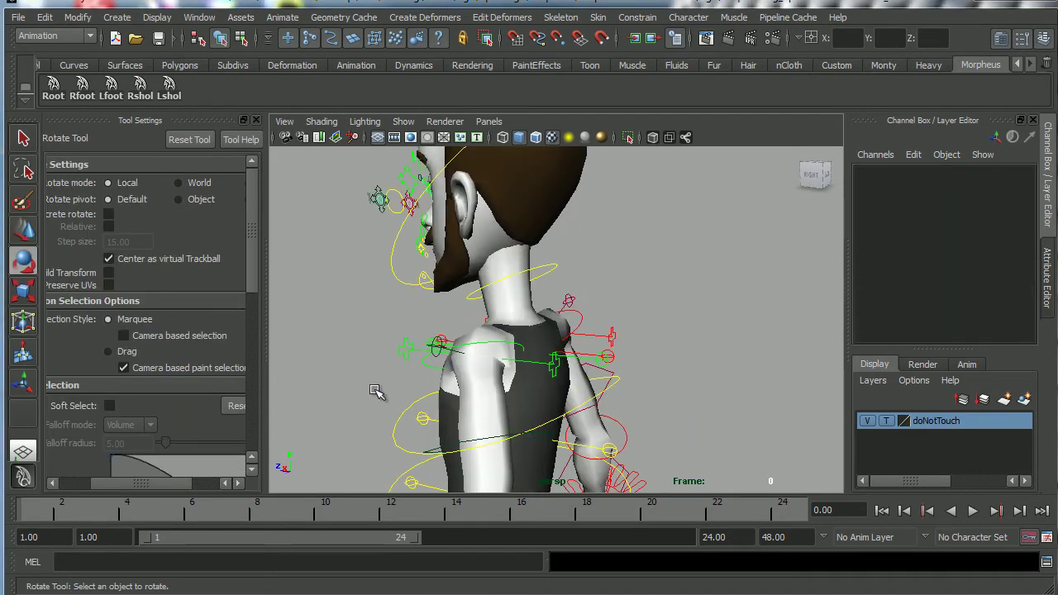
drag(378, 382, 635, 302)
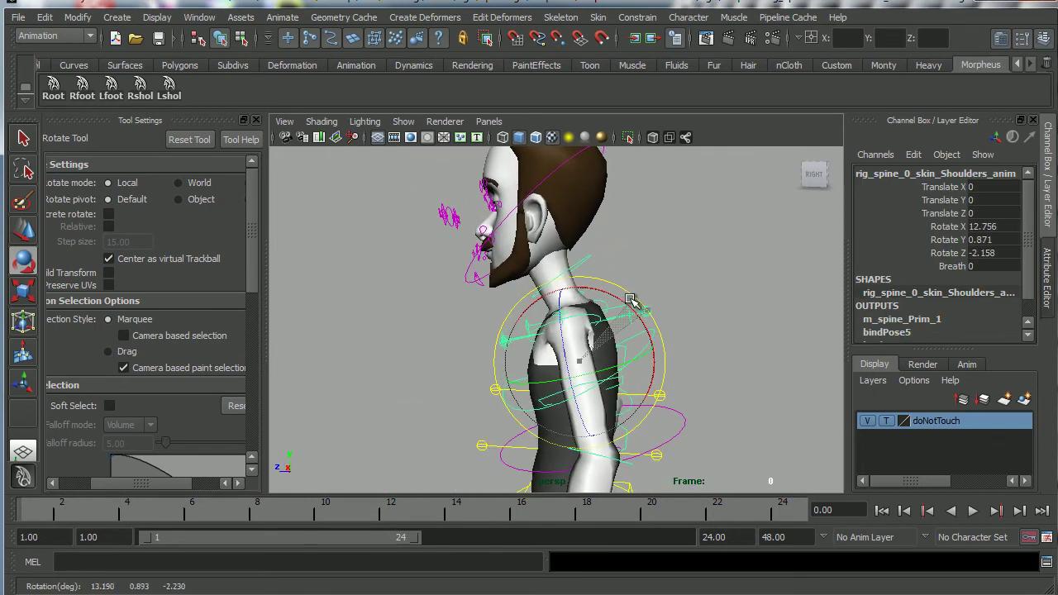
Step: Examine the character's full-body pose from the side, the front and a three-quarter angle
alt+right_drag(666, 296, 543, 353)
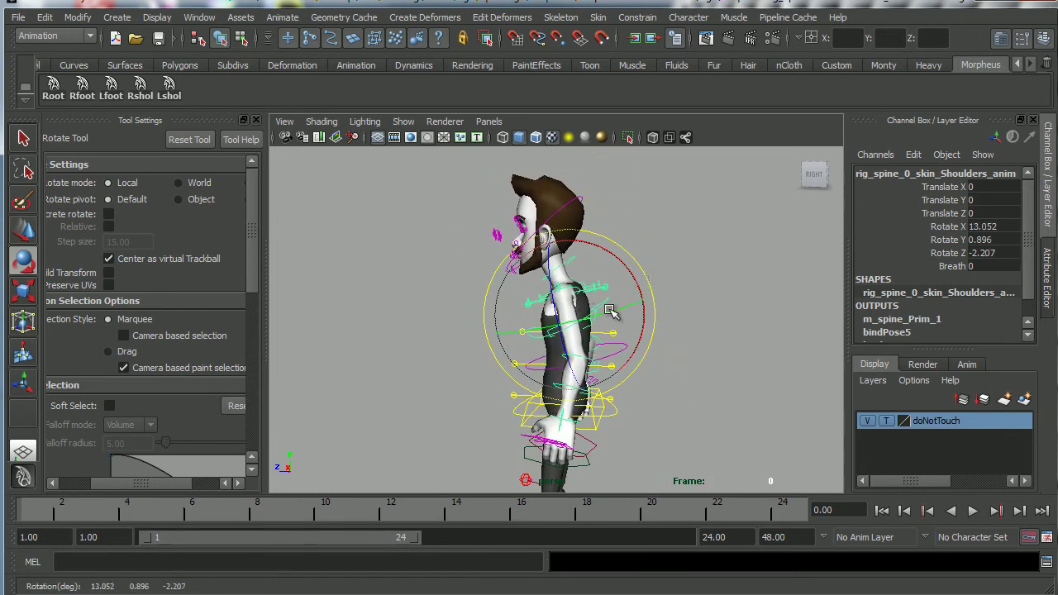
alt+right_drag(642, 332, 515, 333)
alt+drag(573, 363, 584, 358)
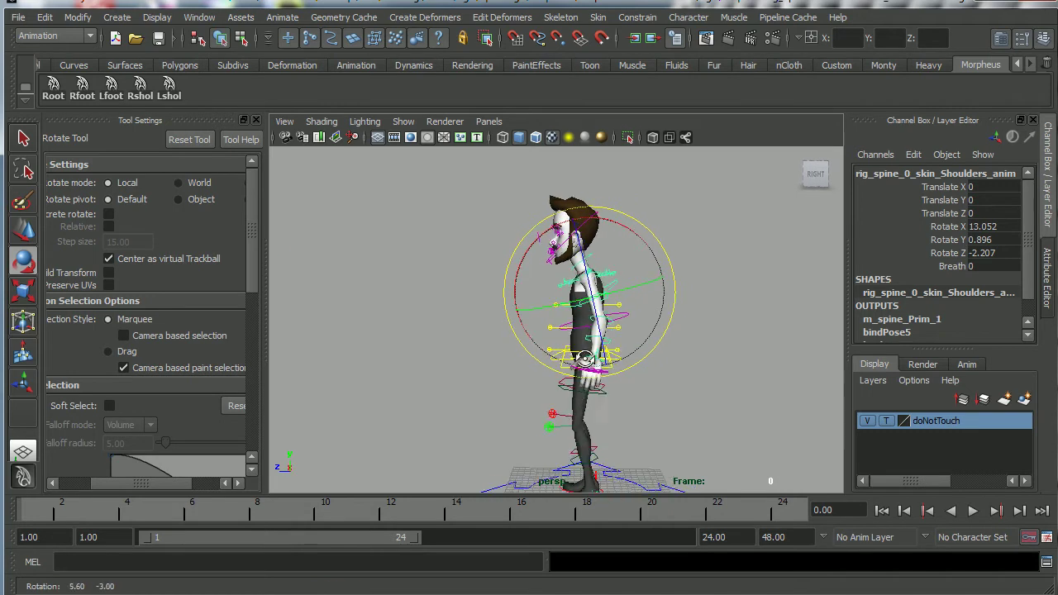
alt+drag(722, 342, 664, 389)
alt+middle_drag(595, 330, 636, 372)
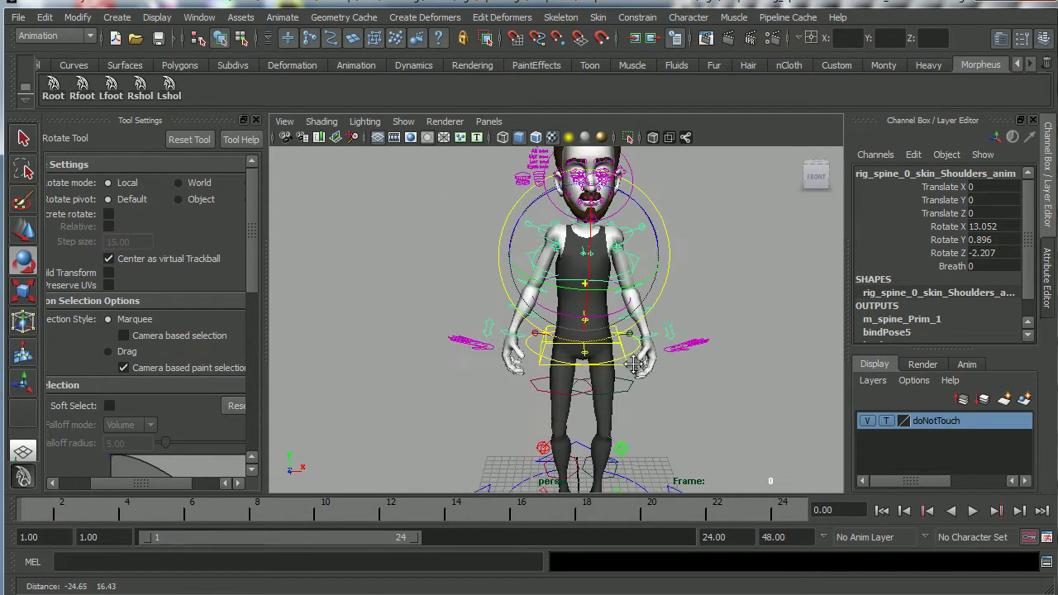
alt+right_drag(636, 372, 566, 368)
mouse_move(566, 367)
alt+mouse_down()
mouse_move(702, 344)
mouse_move(665, 366)
mouse_move(633, 363)
mouse_move(637, 346)
mouse_move(609, 371)
mouse_move(576, 369)
alt+mouse_up()
mouse_move(576, 368)
alt+right_down()
mouse_move(597, 380)
mouse_move(589, 361)
alt+right_up()
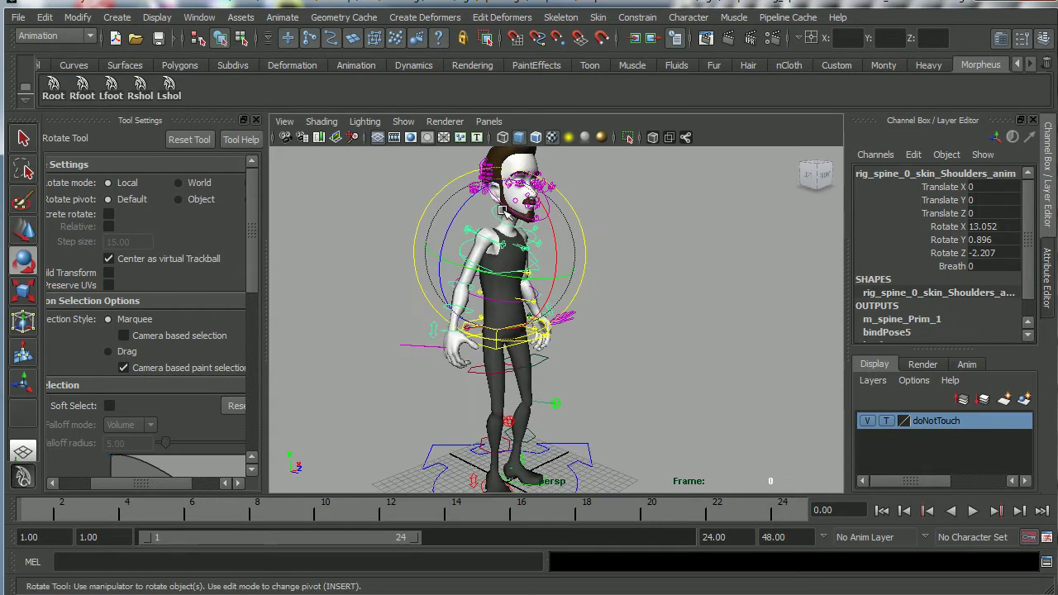
click(18, 21)
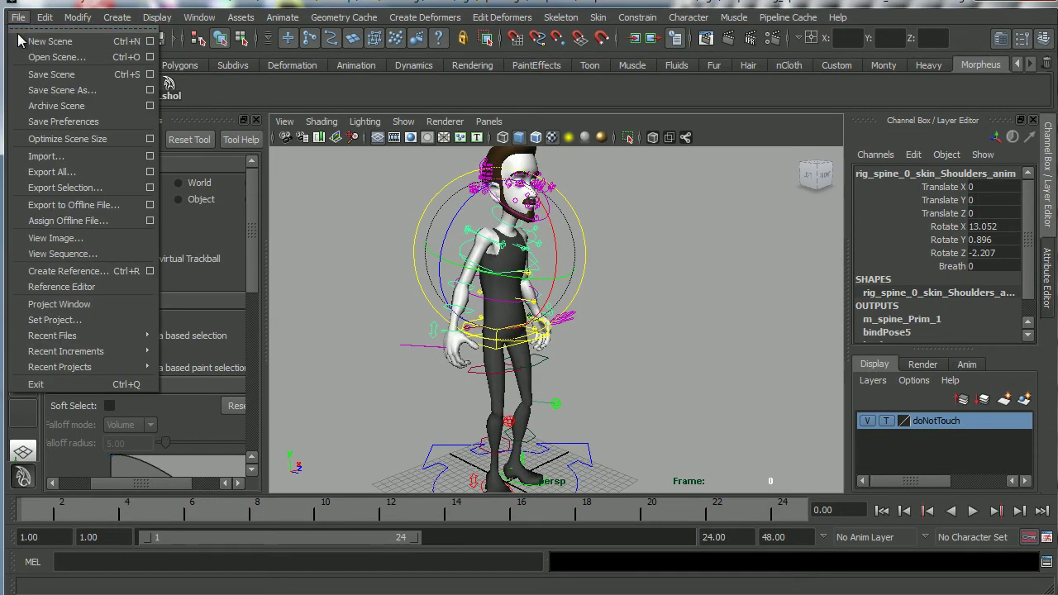
click(46, 95)
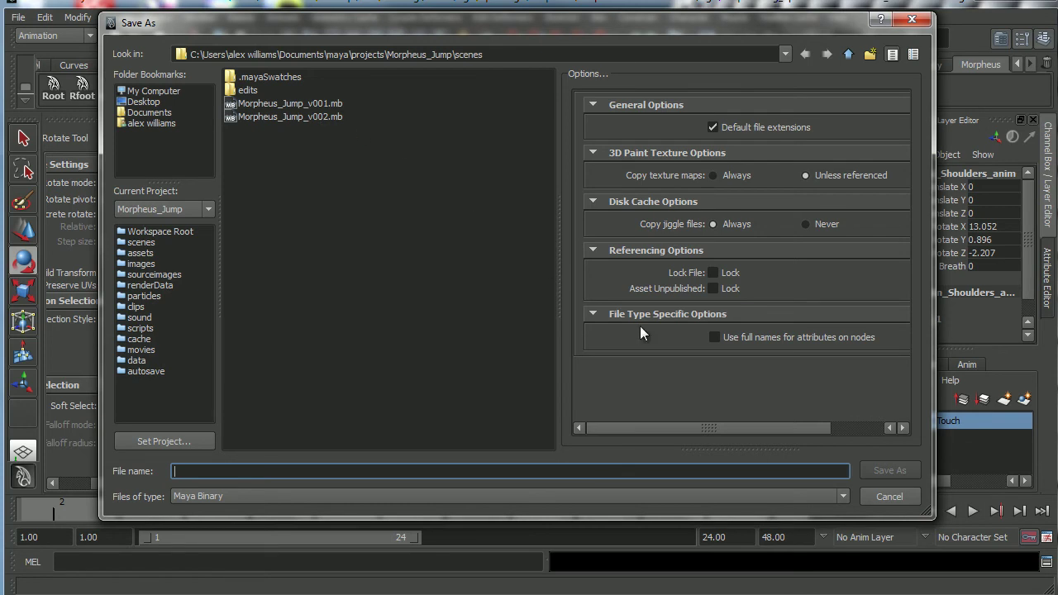
click(891, 496)
drag(604, 346, 638, 368)
alt+right_drag(585, 360, 694, 355)
alt+drag(611, 352, 538, 347)
alt+middle_drag(543, 347, 629, 355)
alt+right_drag(630, 355, 694, 357)
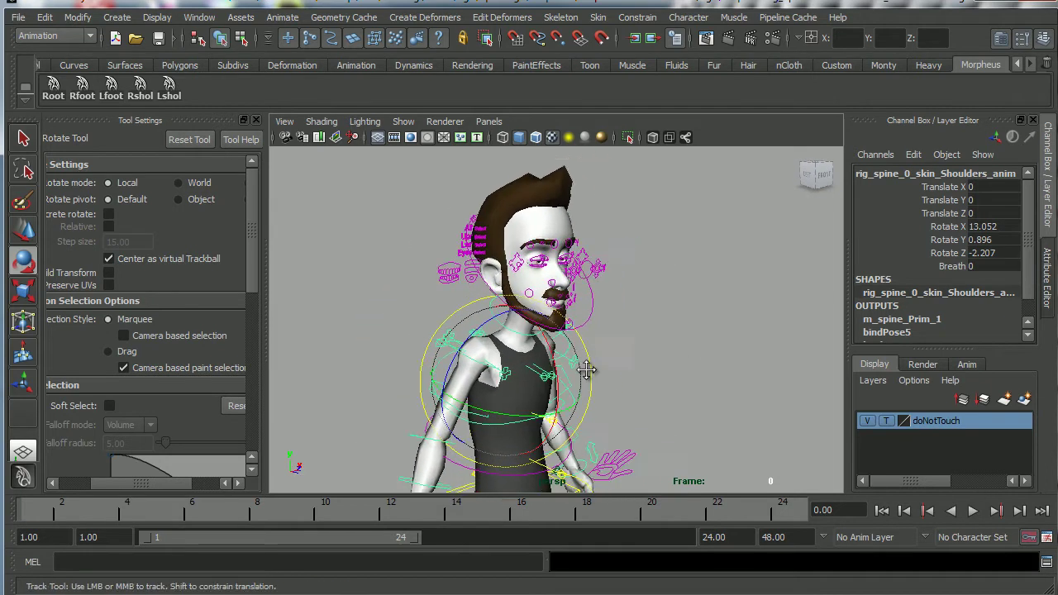
Step: Hide the tool settings to enlarge the viewport, and render the current frame framed on the character's head
alt+middle_drag(586, 371, 576, 392)
alt+right_drag(583, 382, 644, 379)
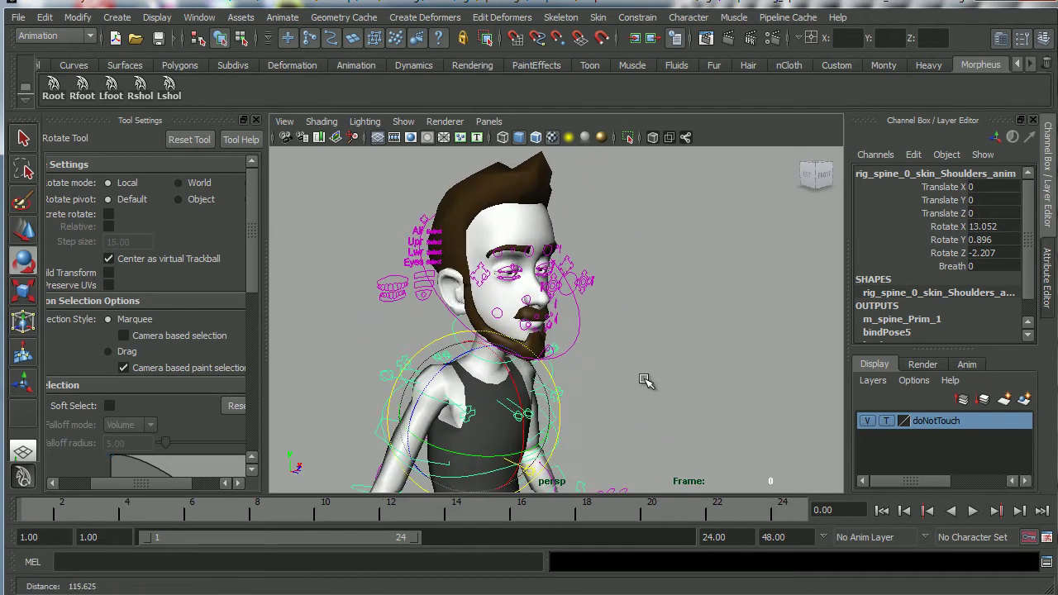
click(255, 120)
alt+middle_drag(376, 252, 529, 325)
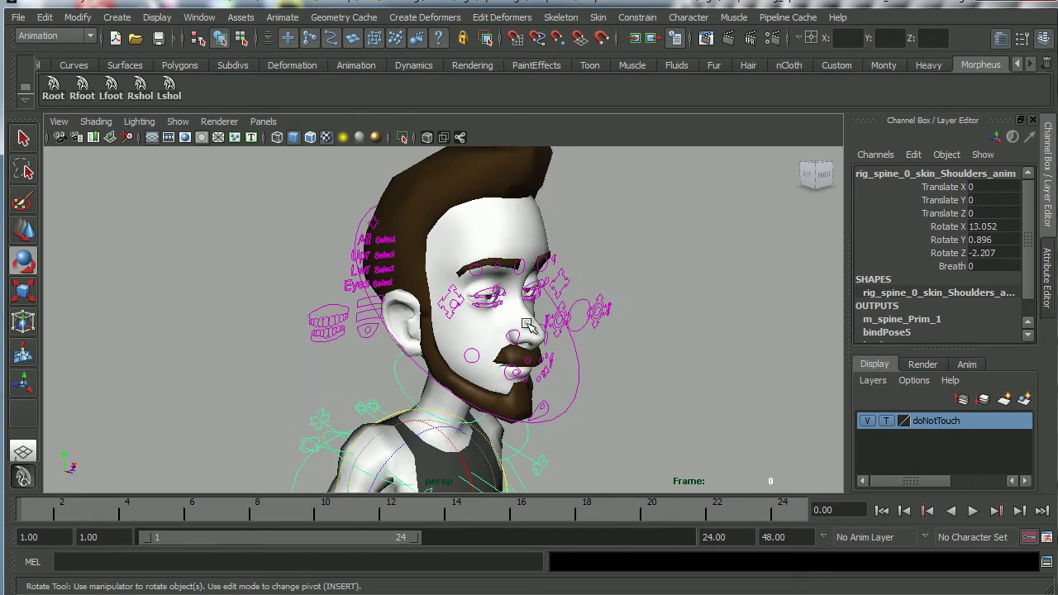
alt+drag(529, 326, 522, 307)
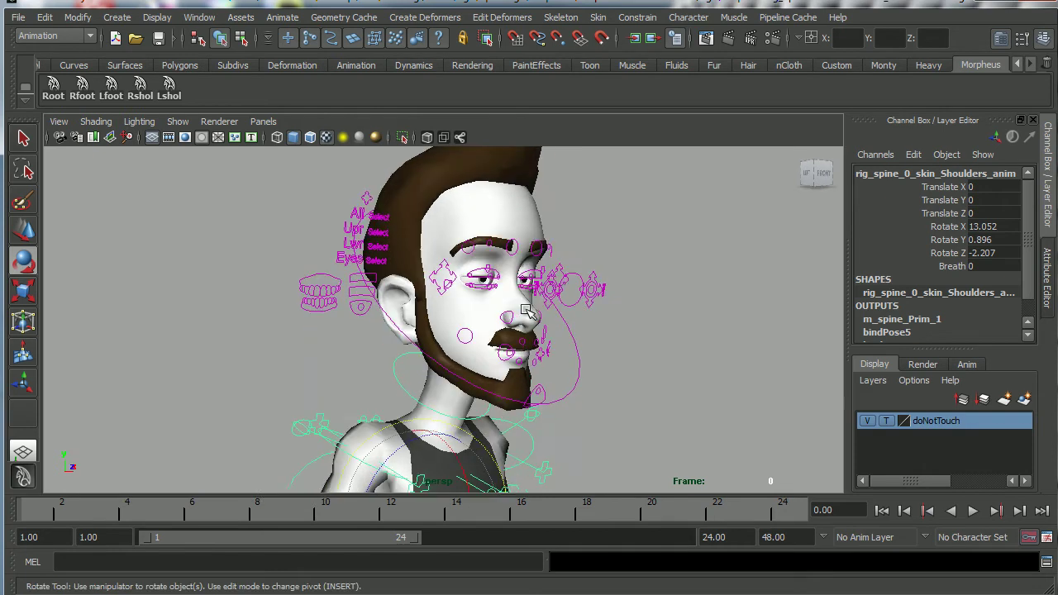
click(729, 39)
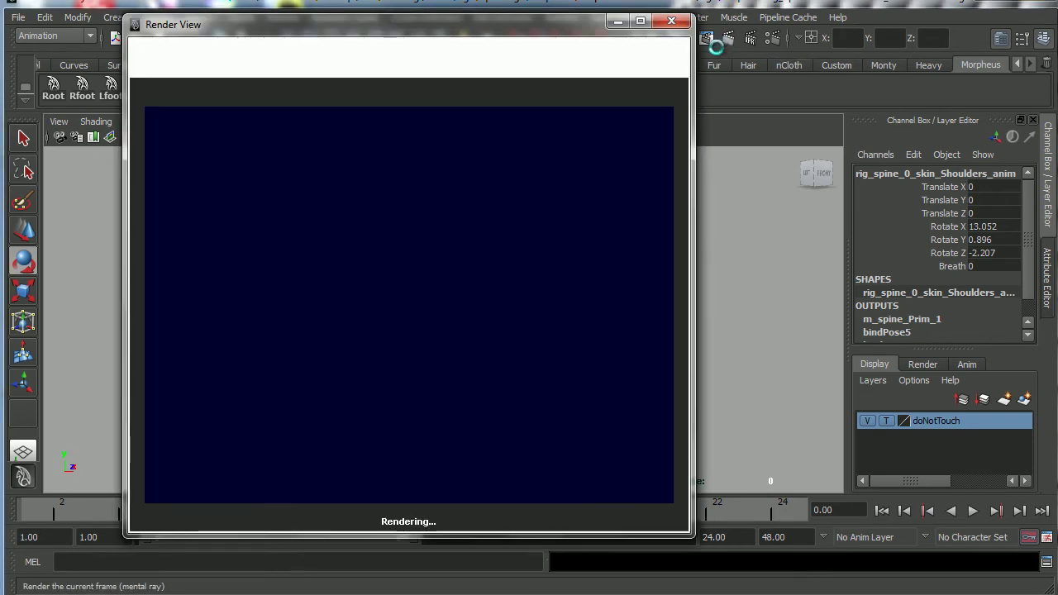
click(671, 23)
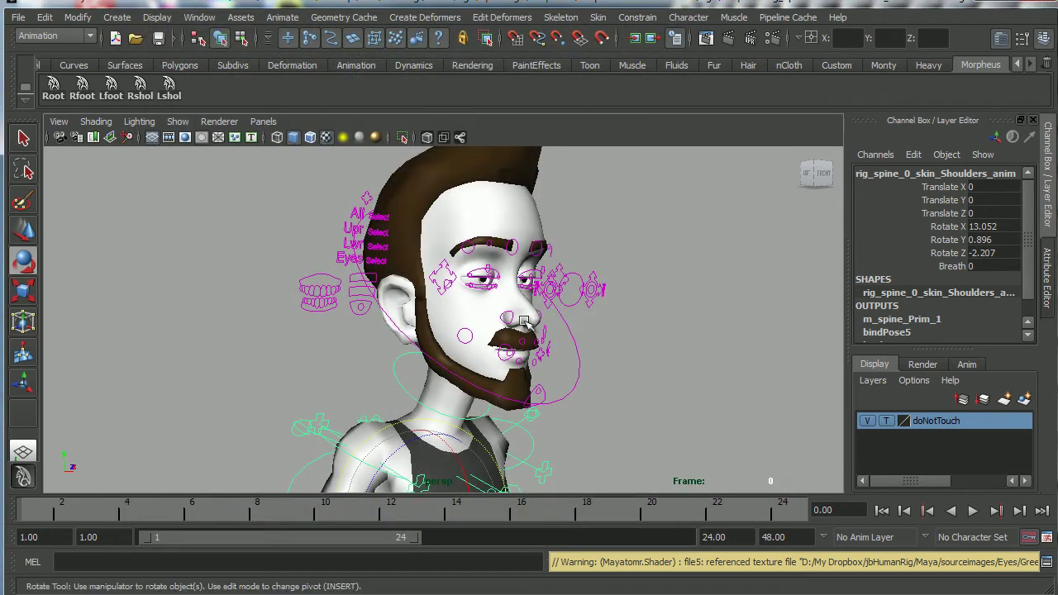
Step: Open the attributes of the misss_fast_skin_maya2 skin material from Hypershade
alt+drag(579, 347, 388, 234)
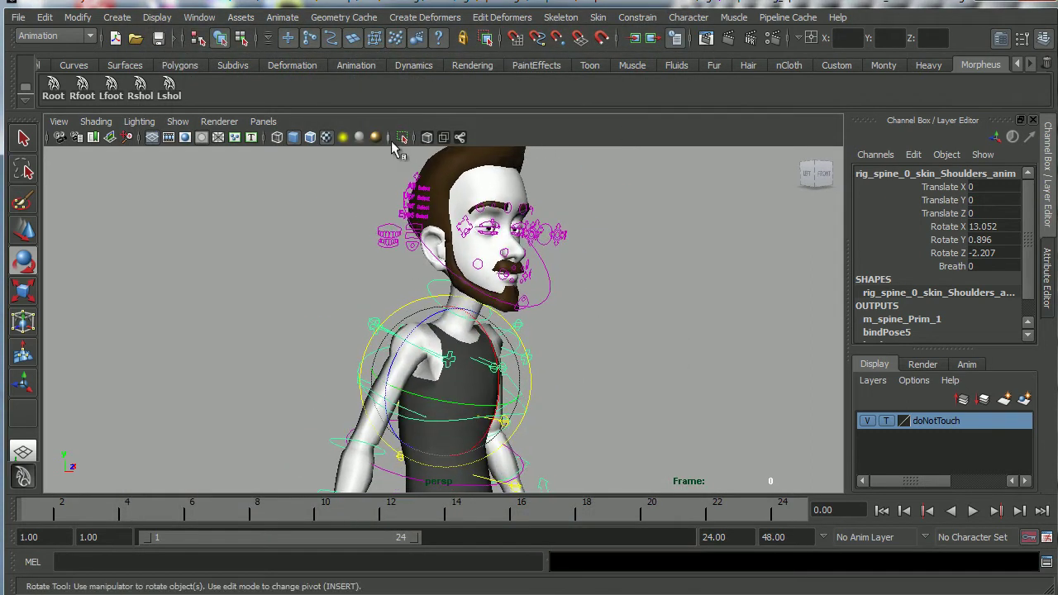
click(201, 17)
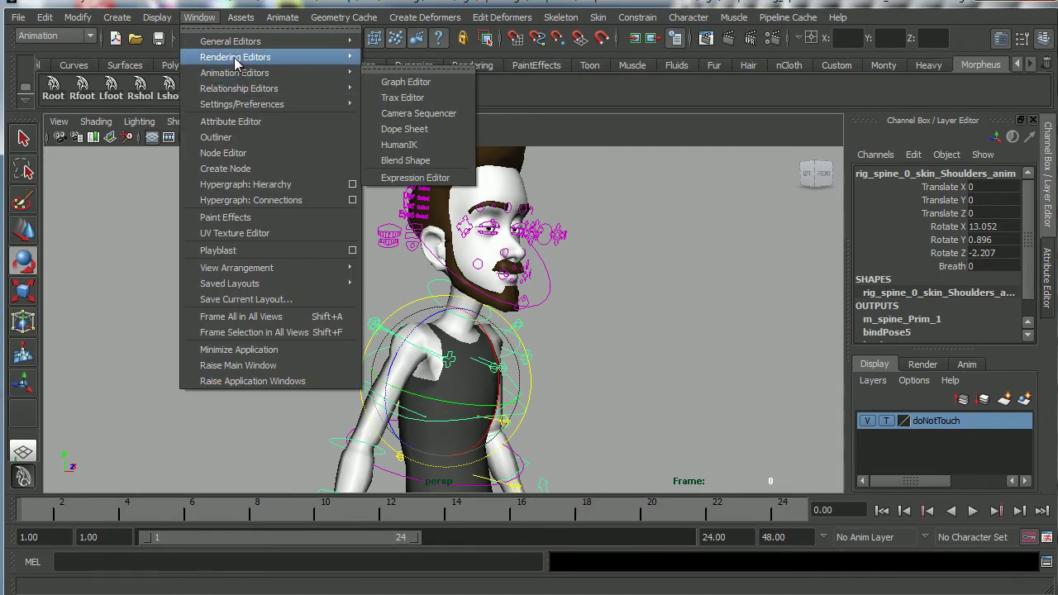
mouse_move(237, 61)
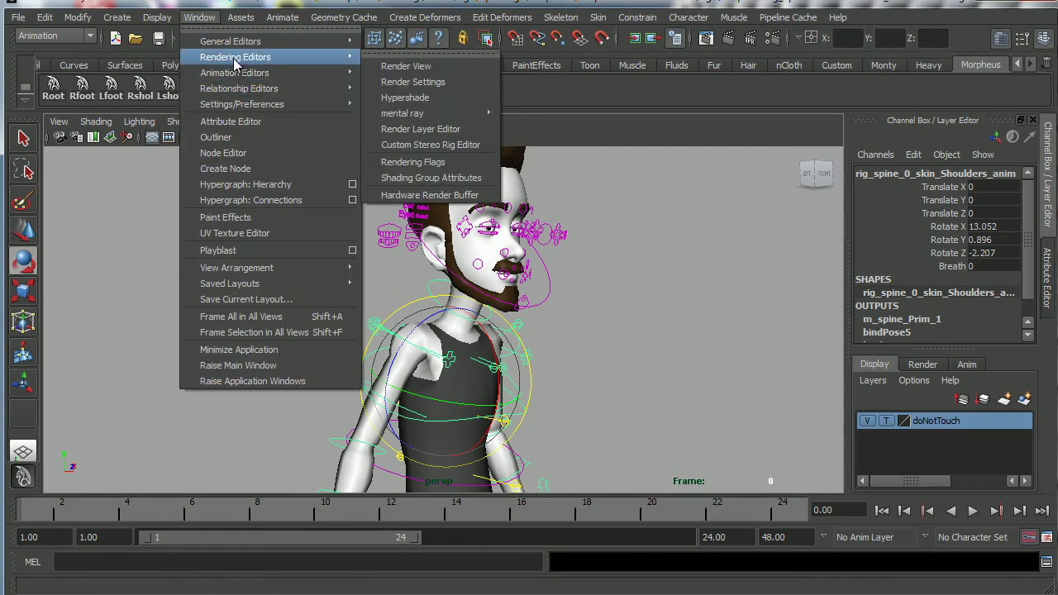
click(407, 98)
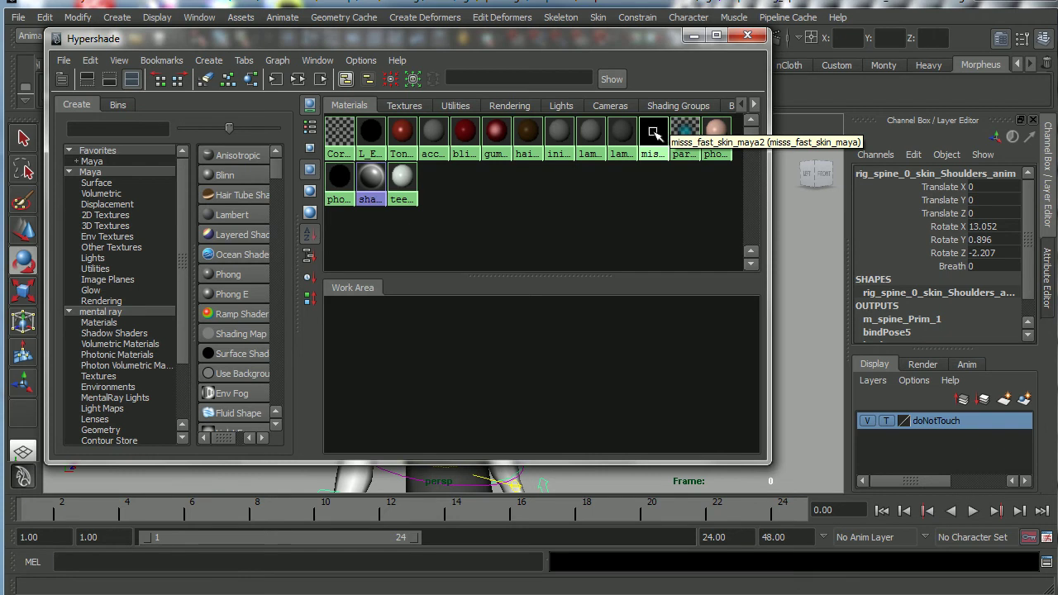
double_click(654, 134)
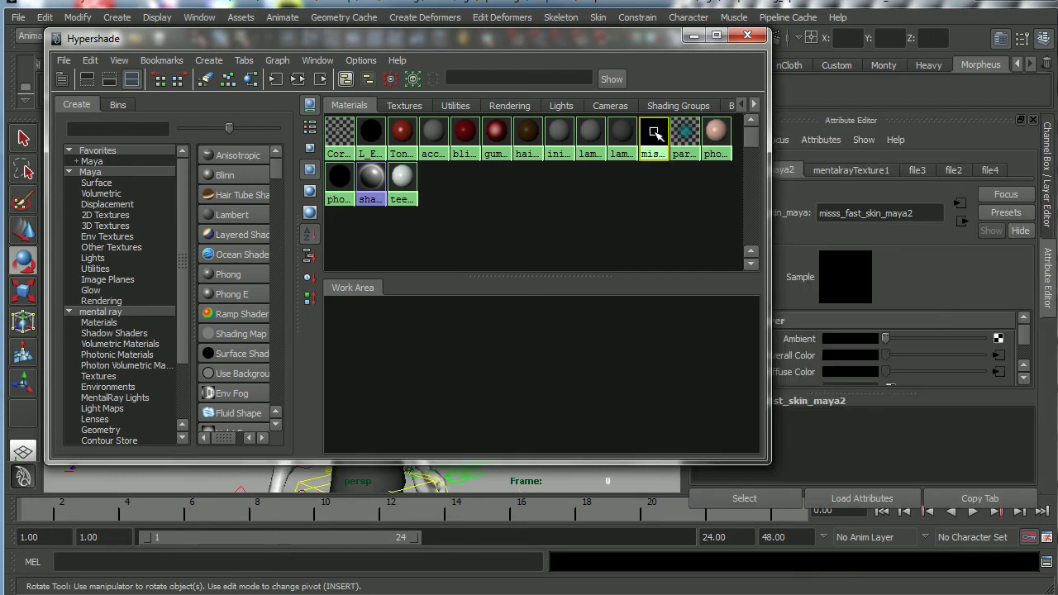
click(746, 37)
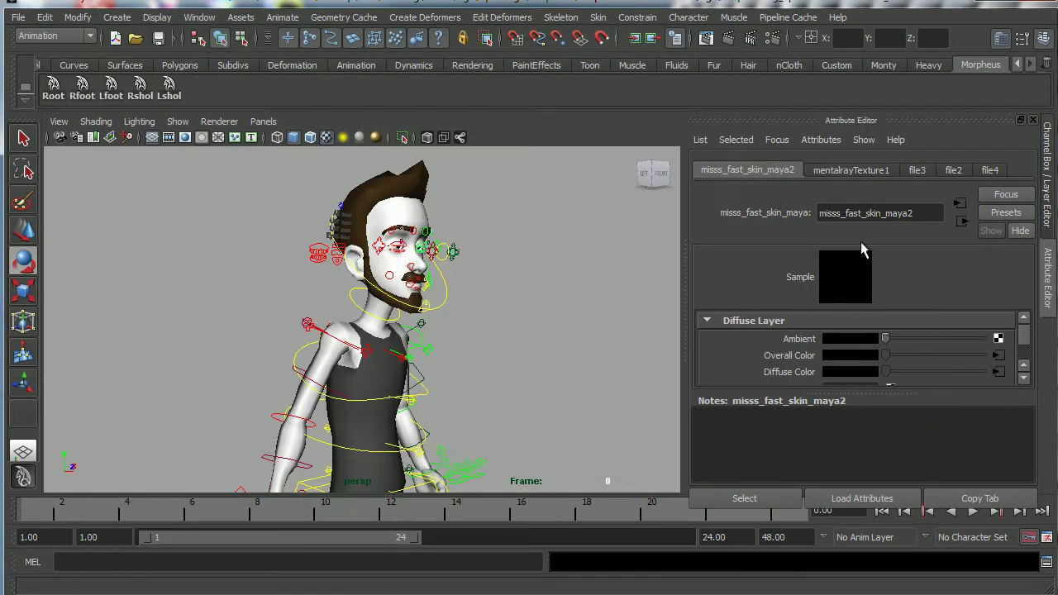
Step: Relink the skin material's overall color texture to HeadTextureLight.png in the project's sourceimages skin folder
click(998, 356)
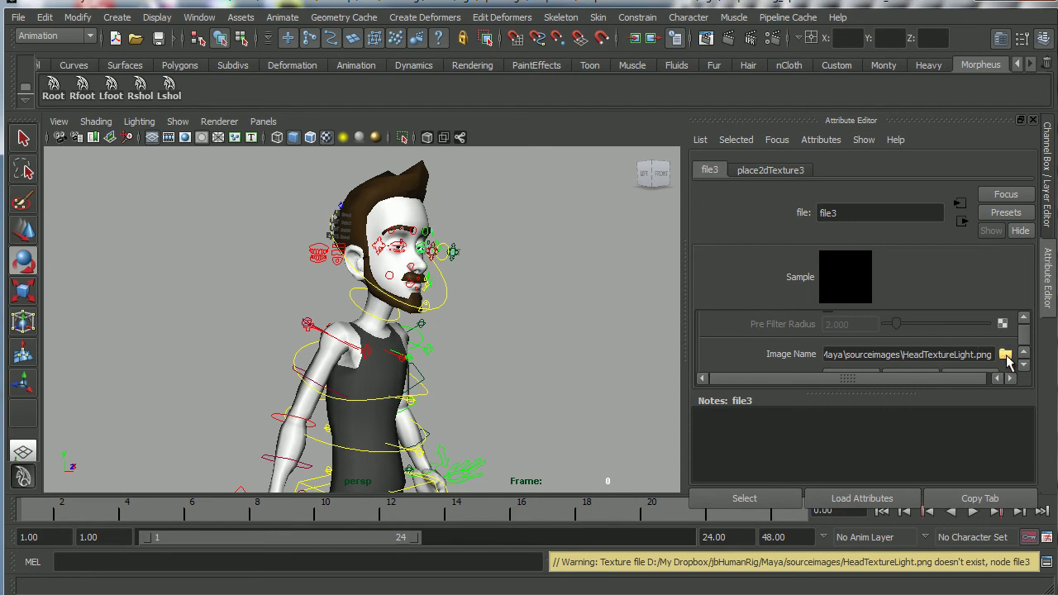
click(1006, 355)
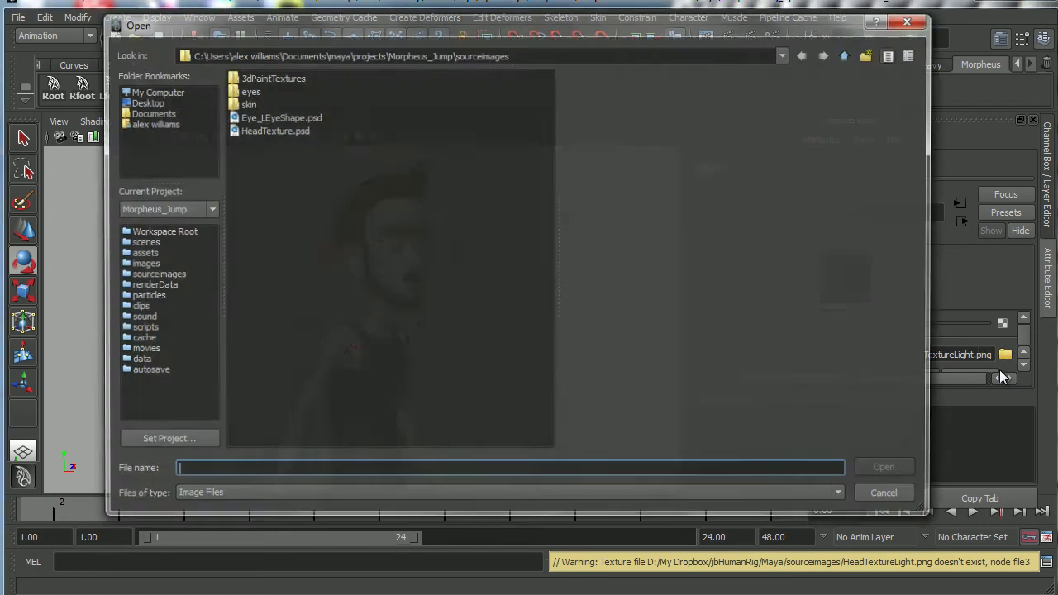
double_click(230, 104)
click(230, 106)
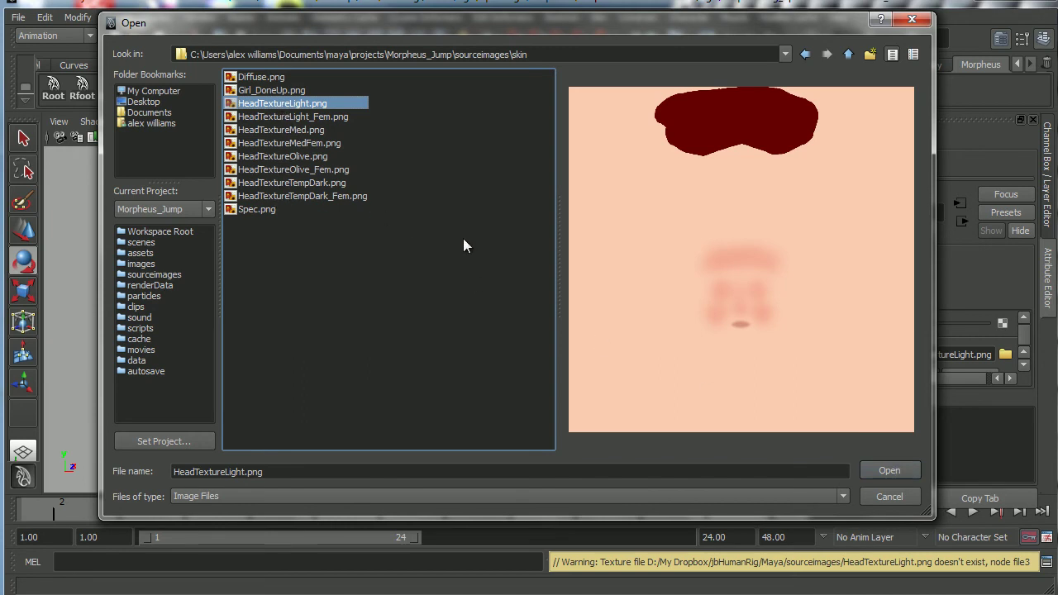
click(887, 470)
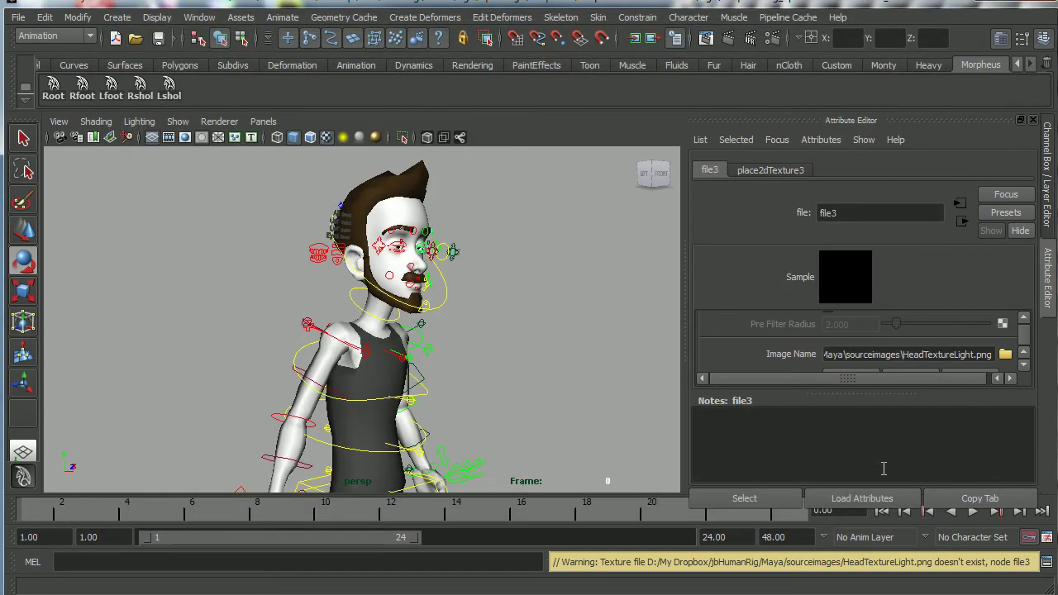
Step: Render a three-quarter view of the upper body to check the skin texture
alt+drag(472, 309, 500, 372)
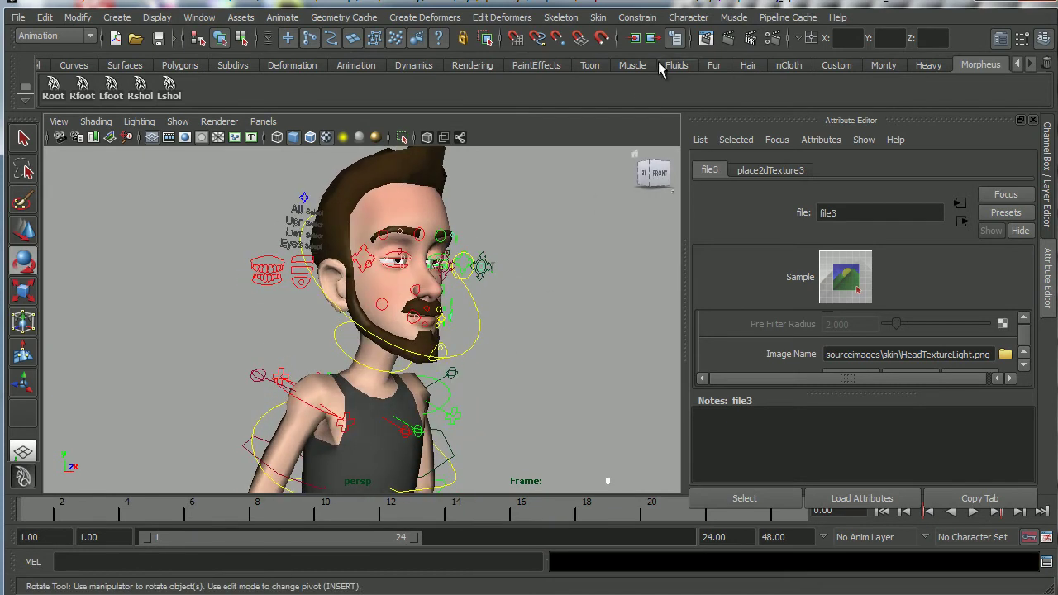
click(729, 39)
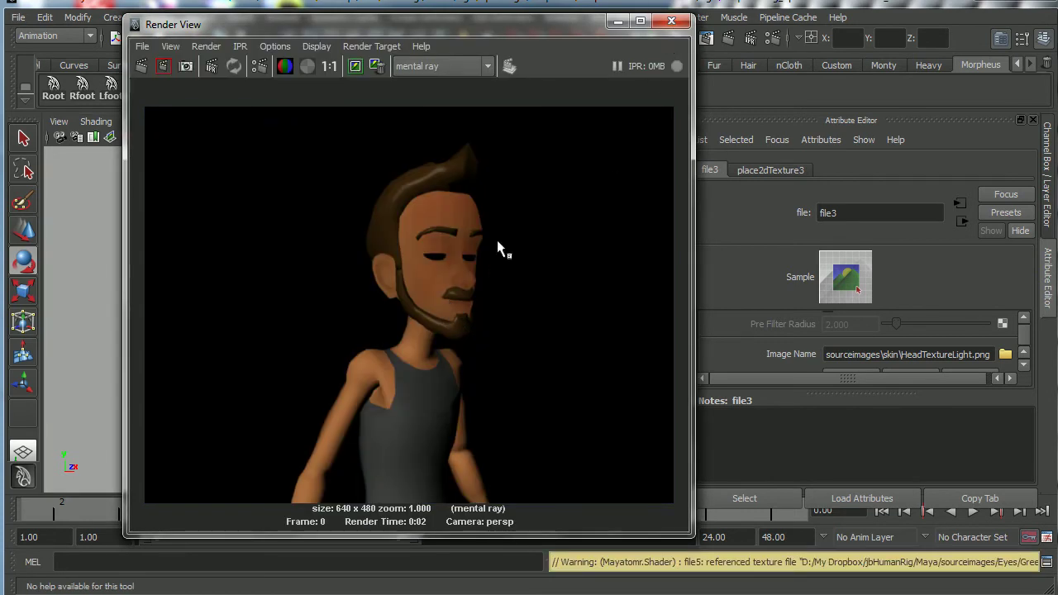
click(671, 20)
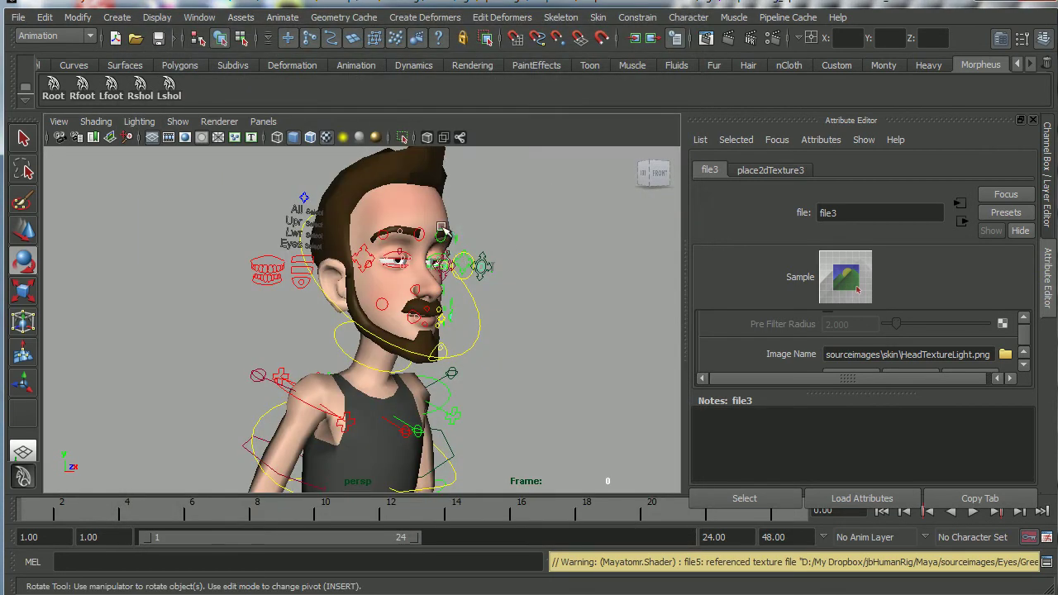
Step: Open the attributes of the L_EyeSG1 eye material from Hypershade
click(204, 18)
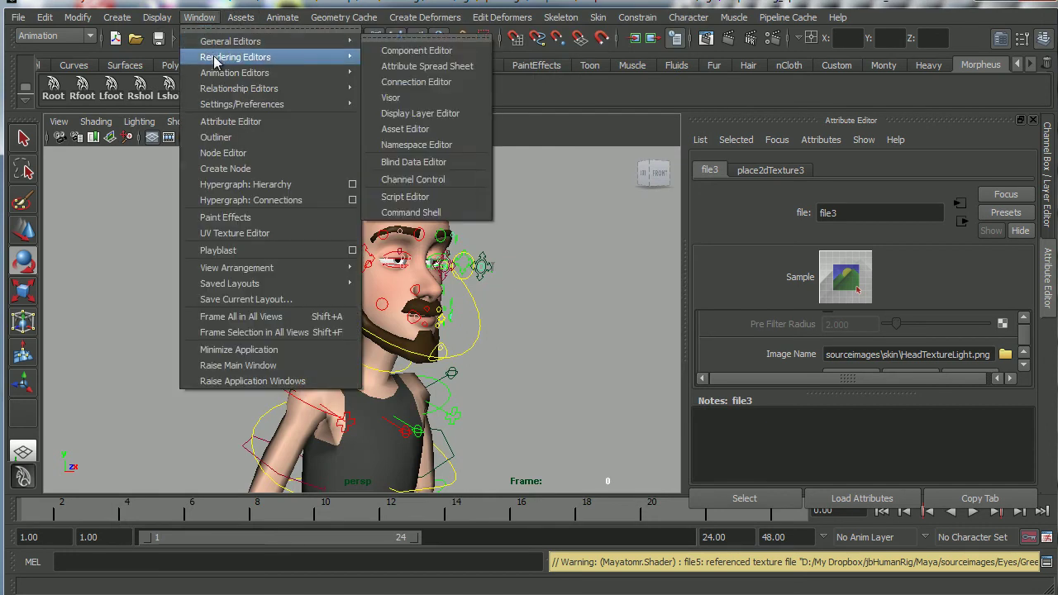
mouse_move(217, 58)
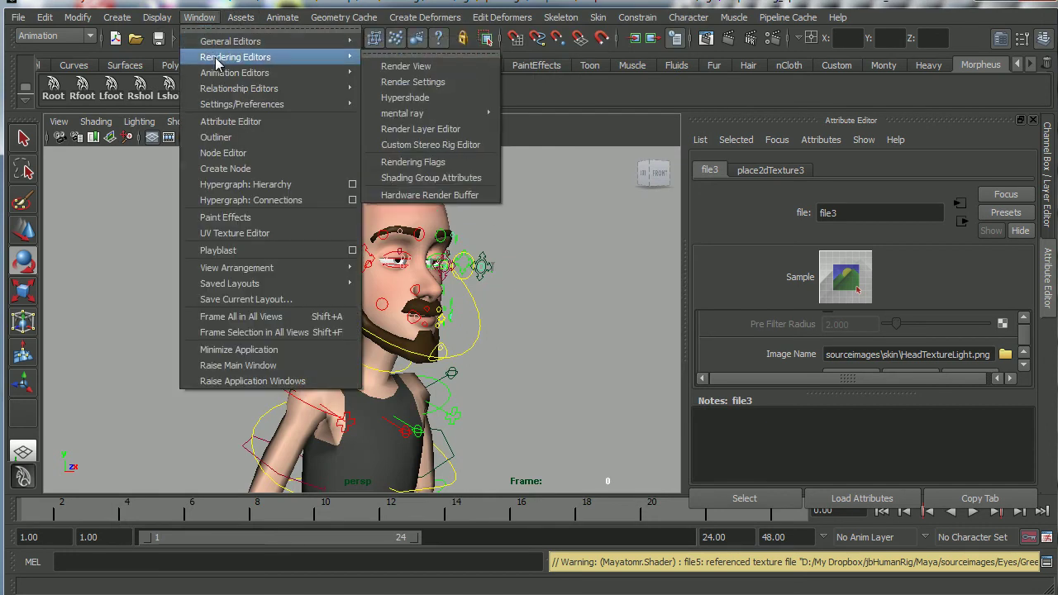
click(402, 99)
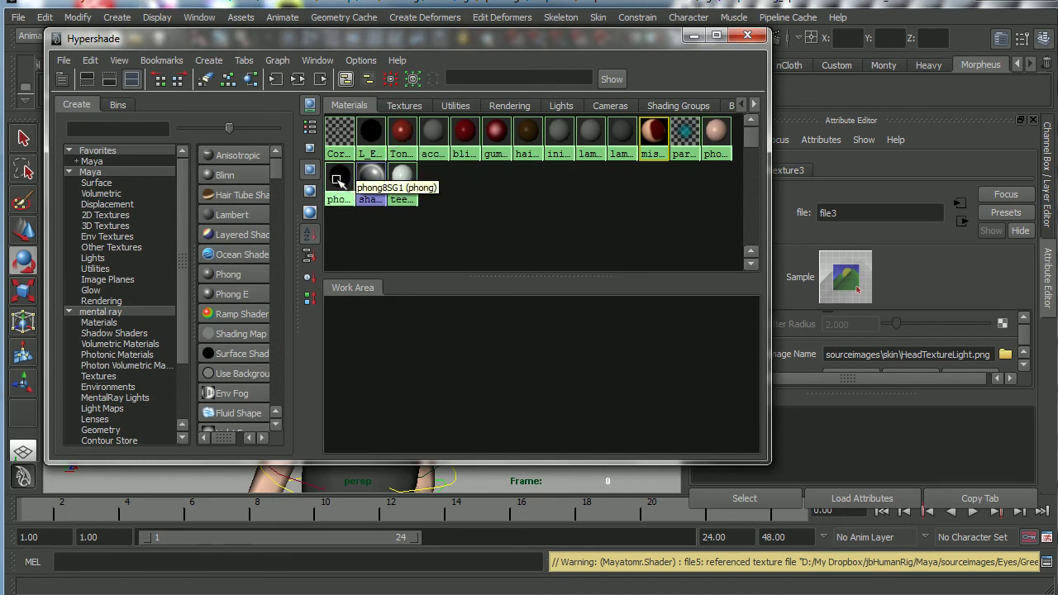
click(369, 132)
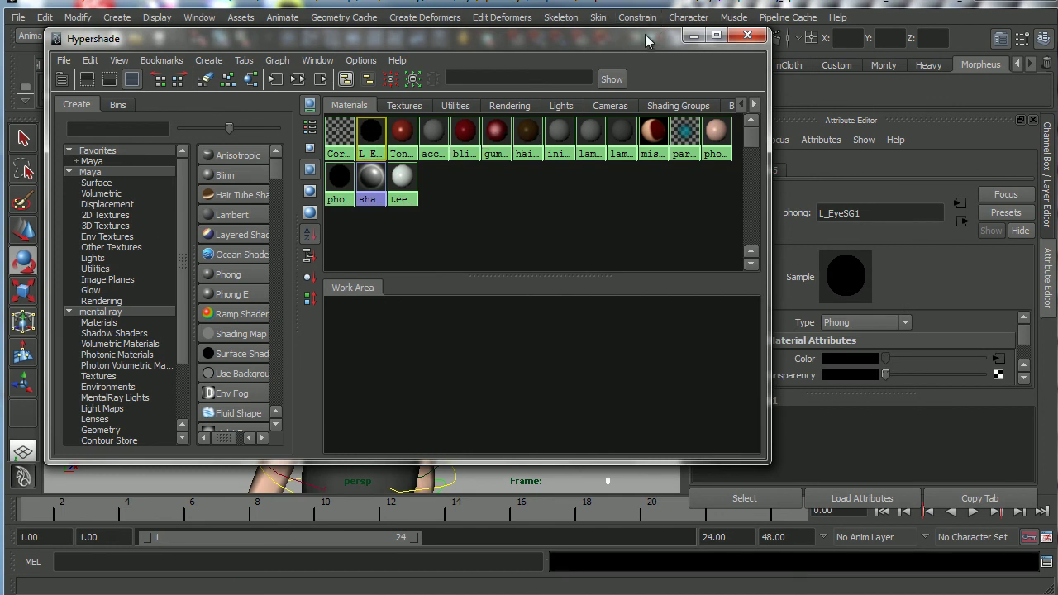
click(694, 35)
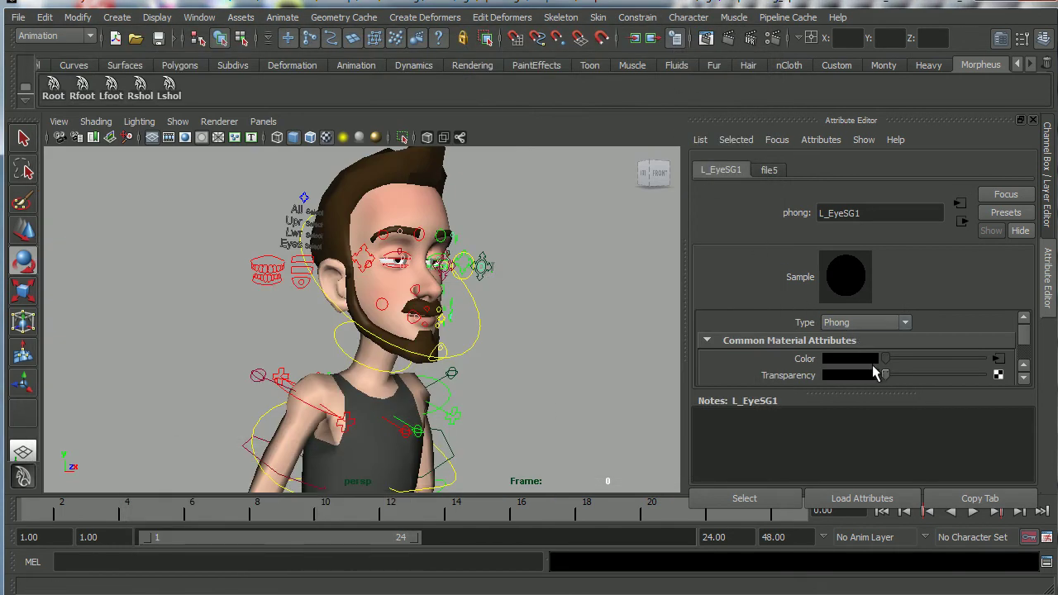
Step: Relink the eye material's color texture to BrownEye.png in the project's sourceimages eyes folder
click(997, 364)
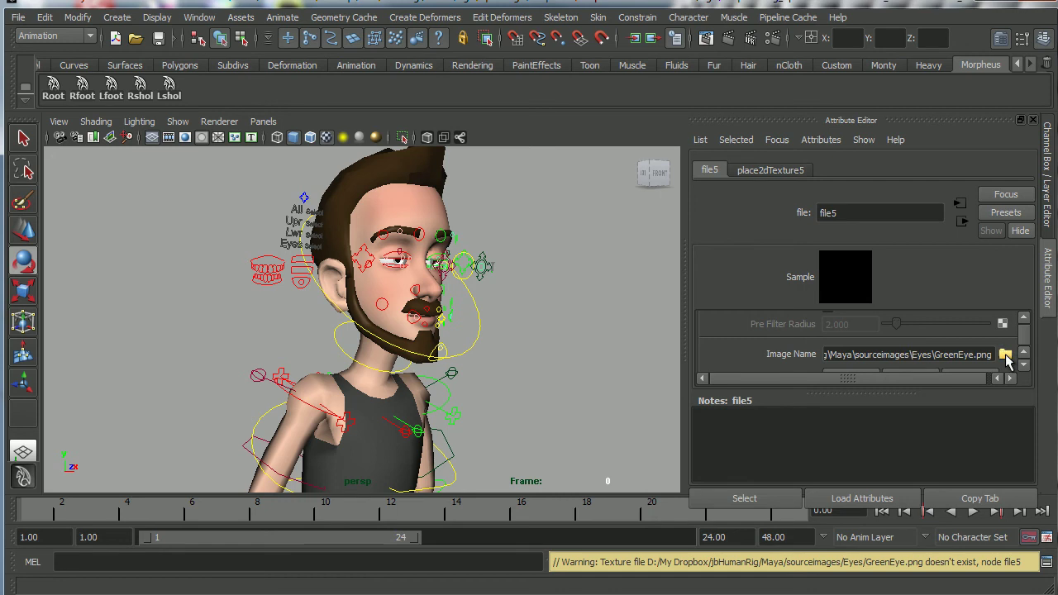
click(1005, 354)
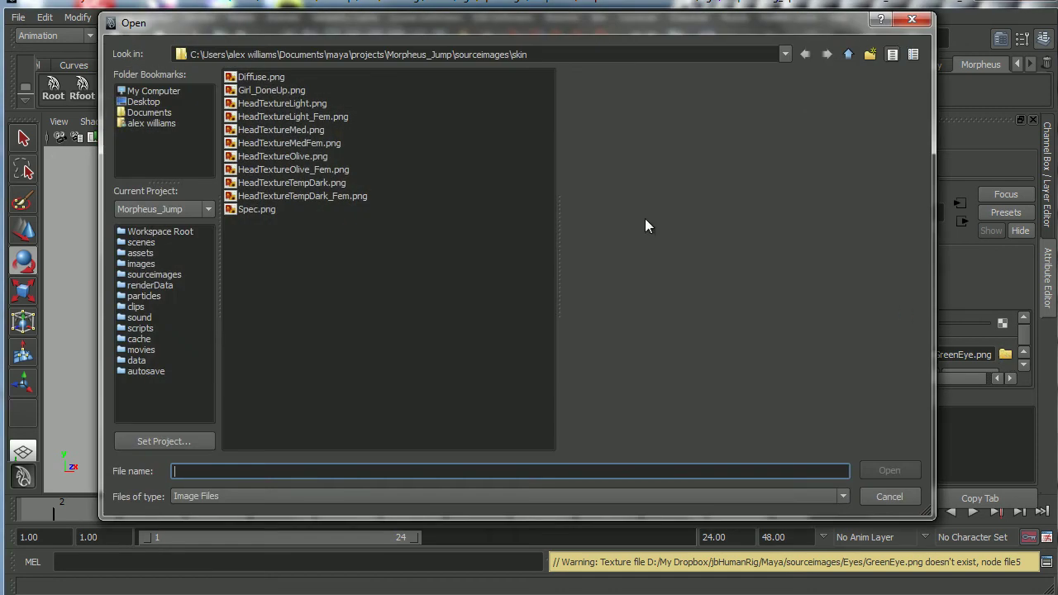
click(847, 54)
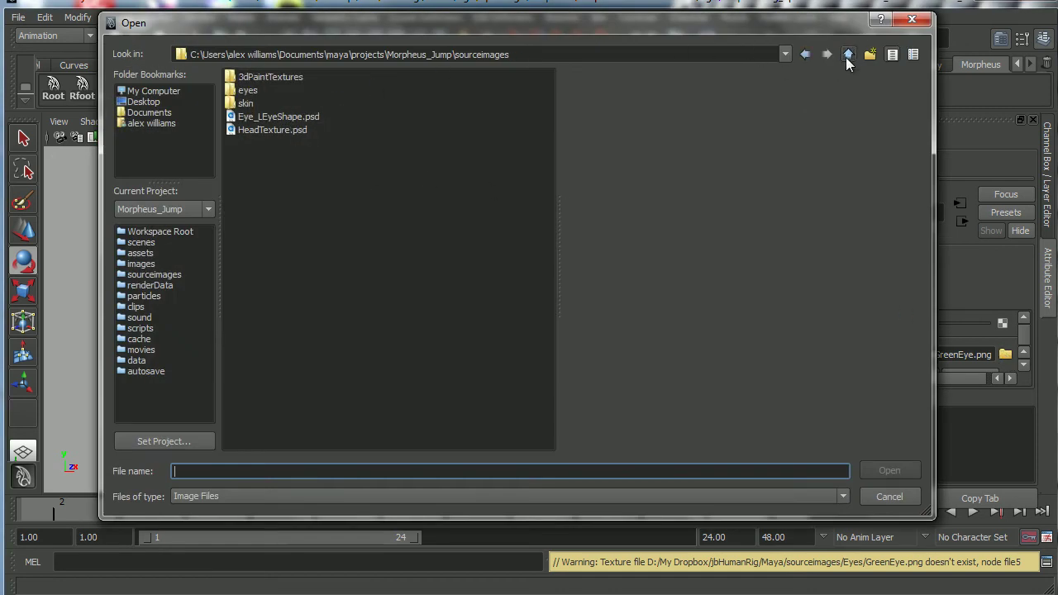
double_click(251, 90)
click(252, 90)
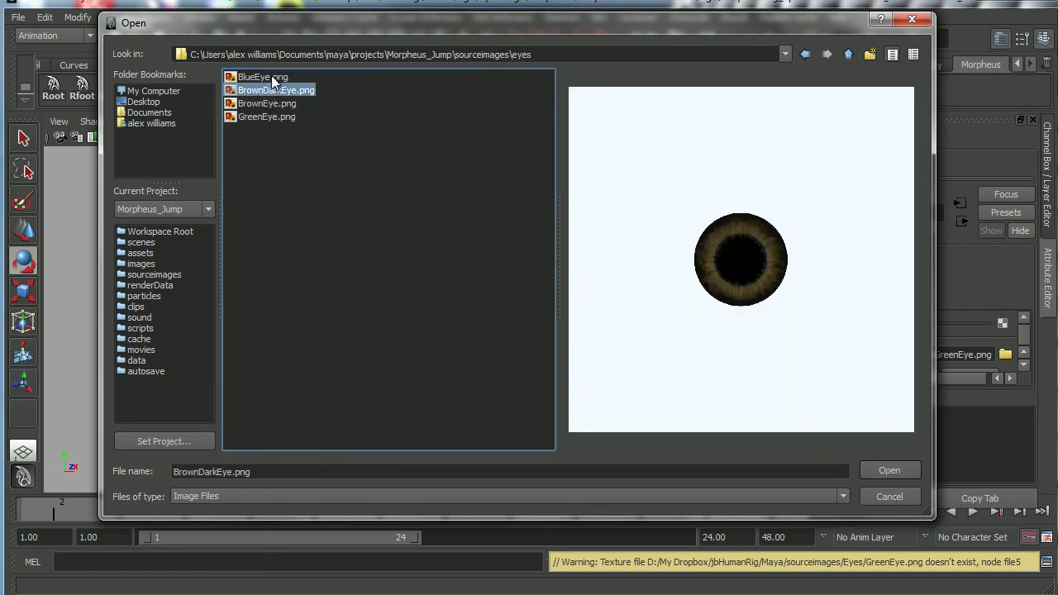
click(271, 75)
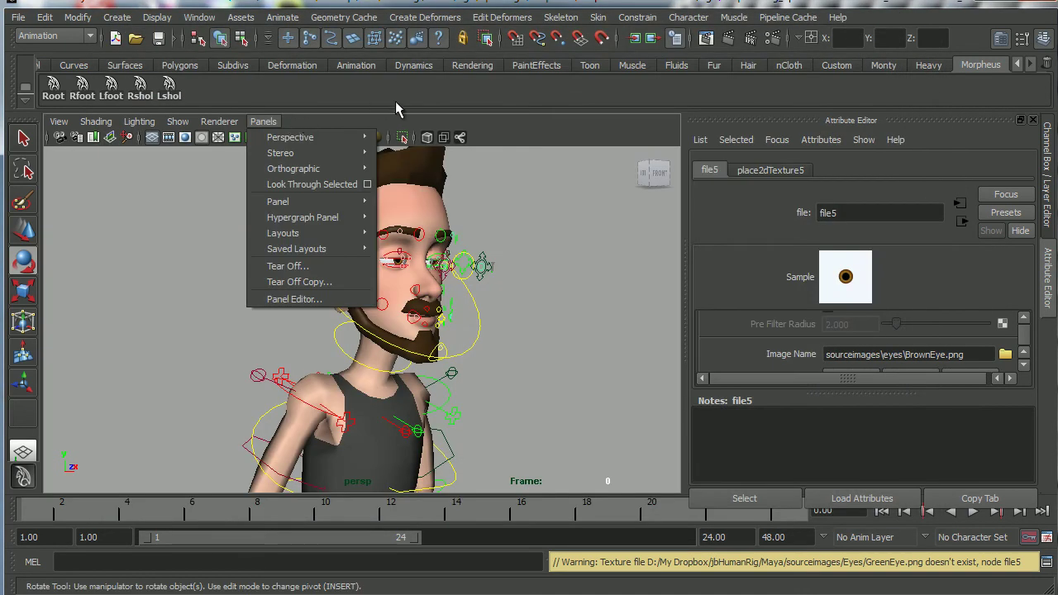
Step: Replace the eye material's color texture with GreenEye.png from the same eyes folder
click(1004, 355)
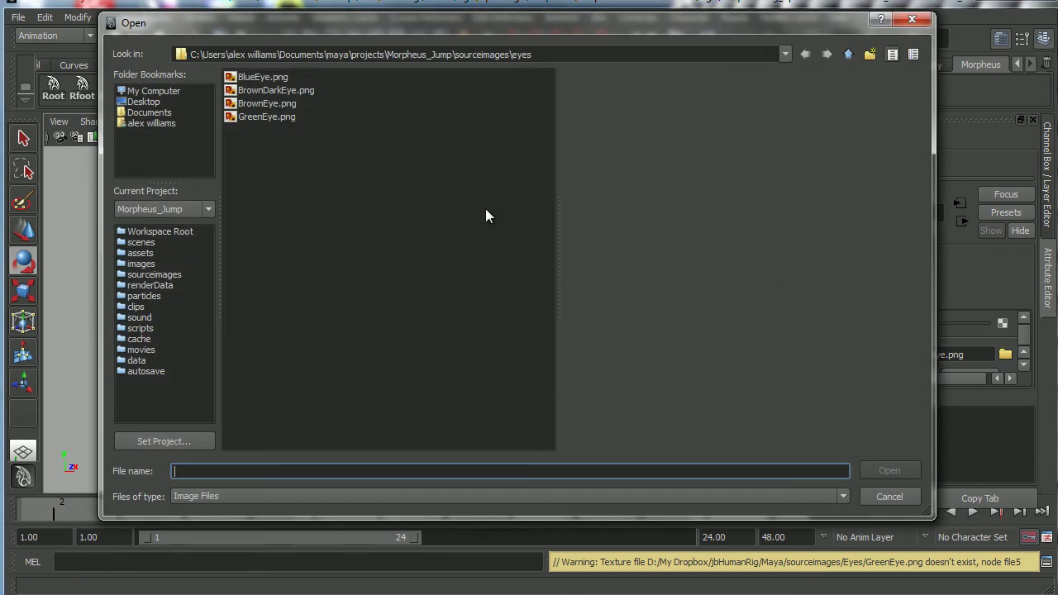
click(280, 119)
click(886, 469)
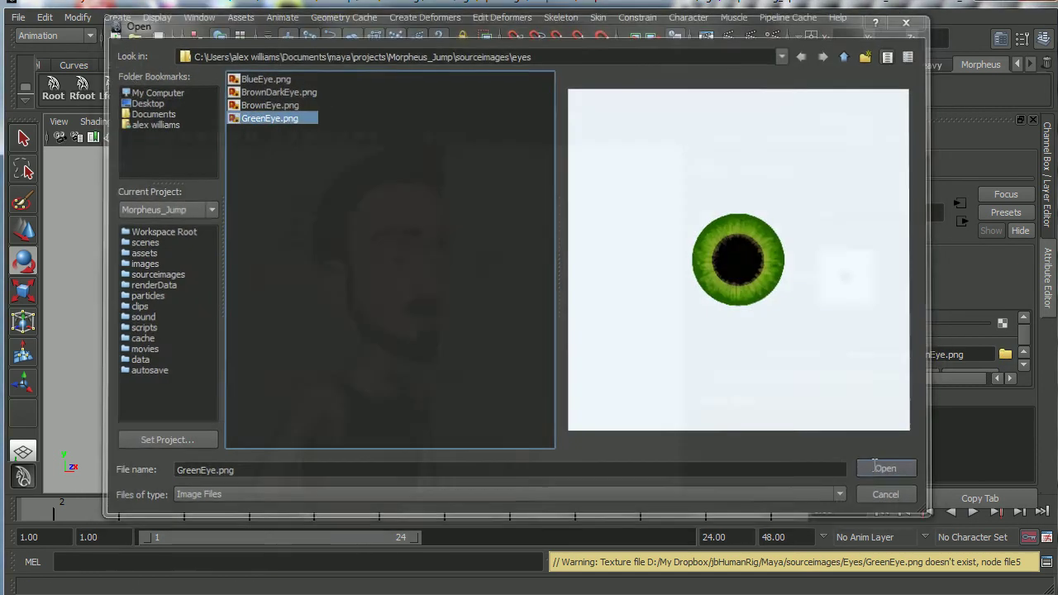
Step: Render the upper body to check the eye texture, and examine the character's full-body pose from the front
click(708, 38)
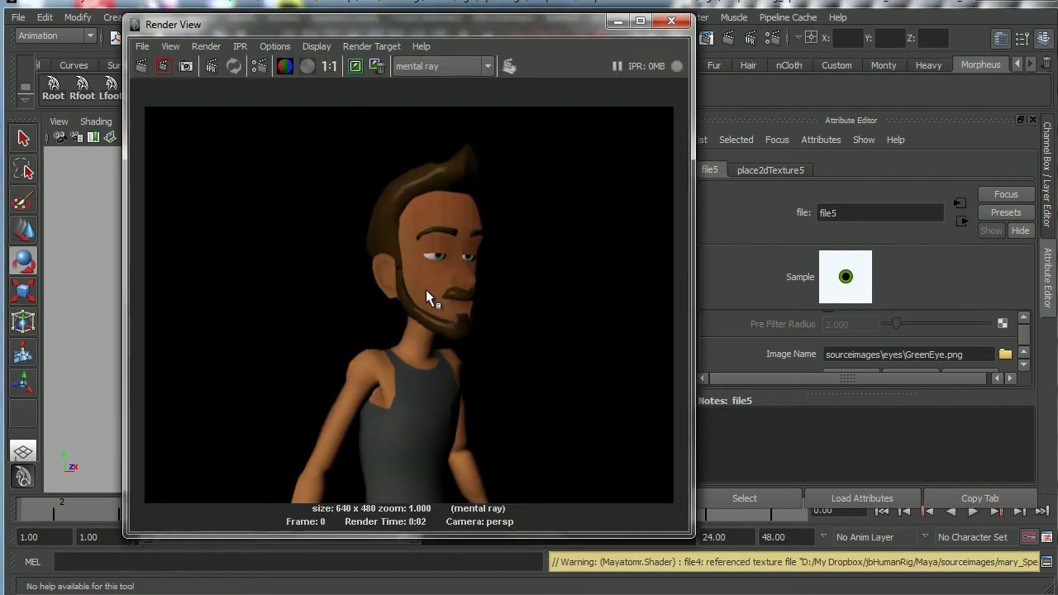
click(672, 24)
alt+middle_drag(462, 321, 498, 291)
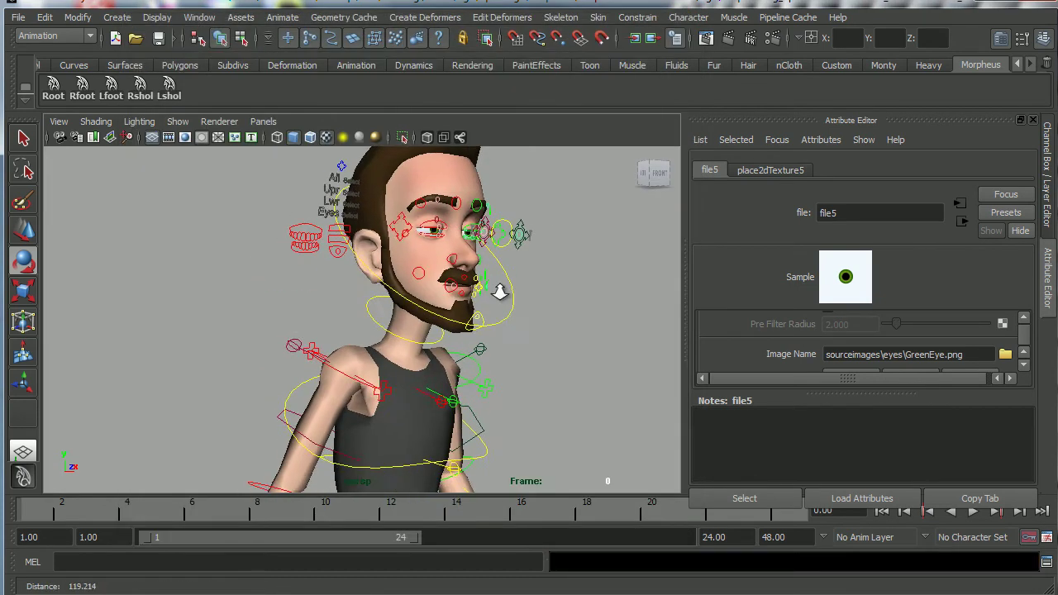
alt+right_drag(499, 290, 413, 341)
alt+middle_drag(412, 340, 434, 344)
alt+drag(435, 346, 364, 357)
alt+middle_drag(446, 350, 434, 370)
alt+drag(434, 369, 383, 361)
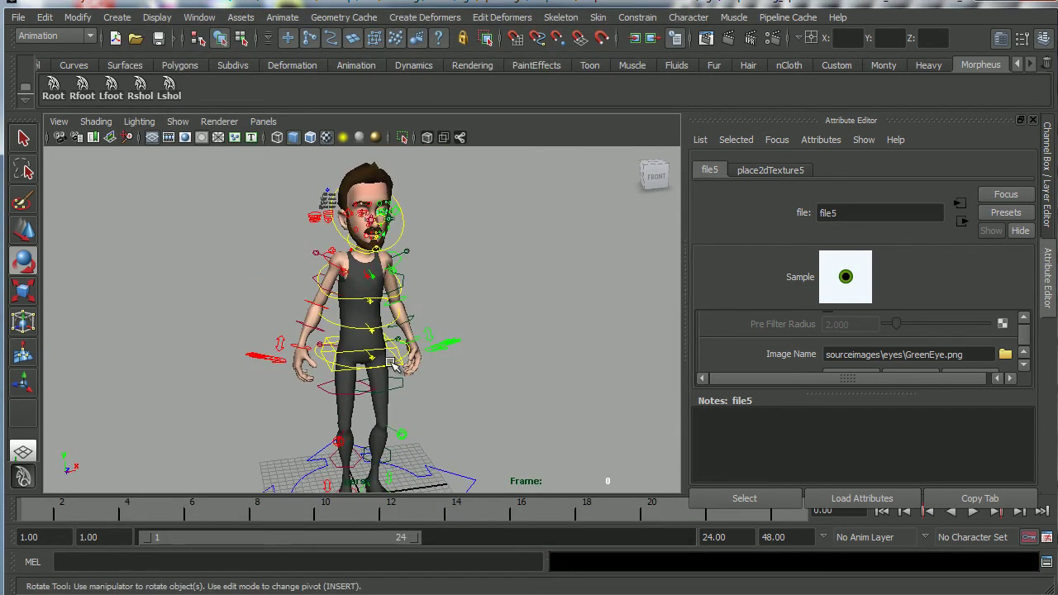
alt+middle_drag(383, 360, 398, 310)
alt+right_drag(397, 311, 397, 309)
alt+drag(397, 310, 389, 308)
click(17, 16)
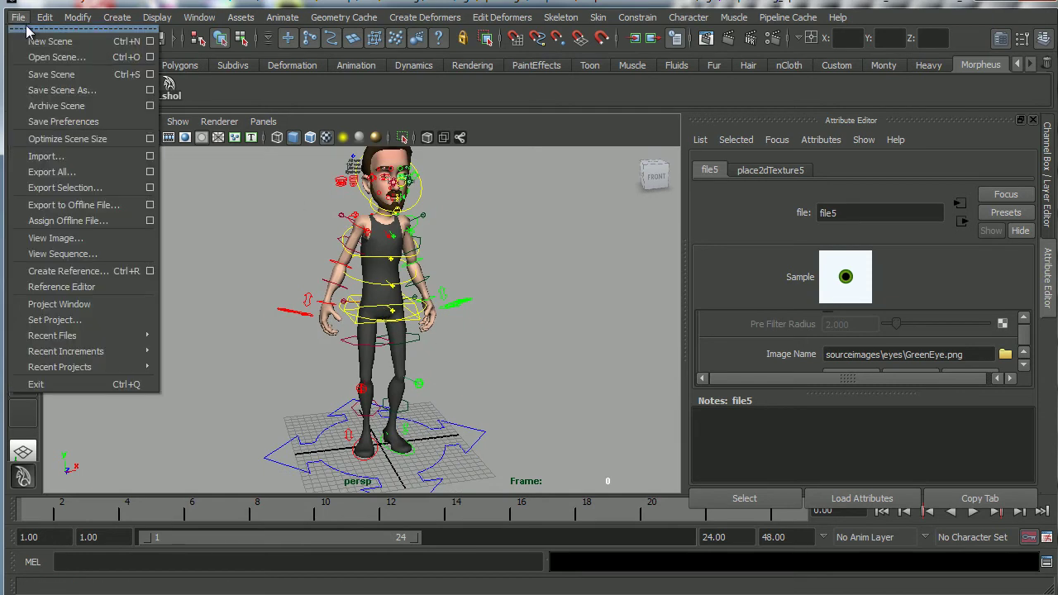
click(51, 94)
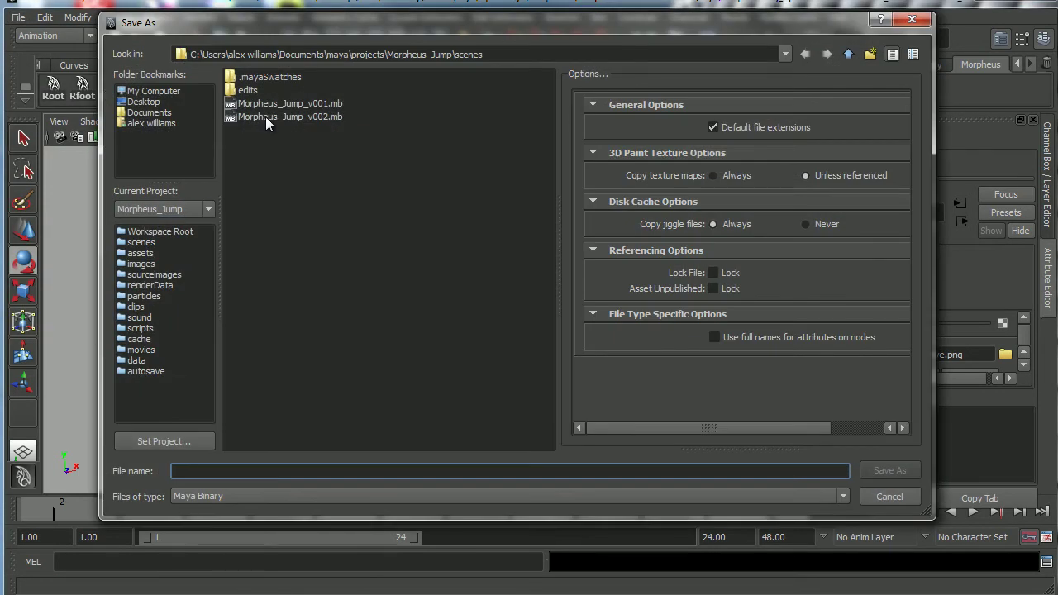
click(887, 497)
Step: Examine the character's relaxed pose from the side and front, including a close view of the head and eyes
alt+drag(463, 331, 537, 351)
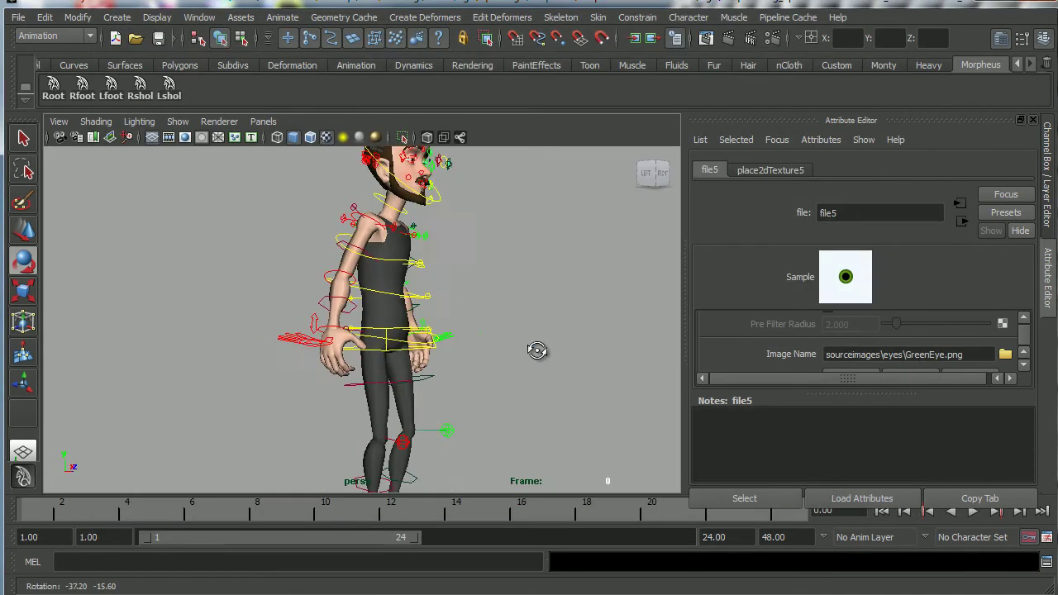
alt+middle_drag(468, 339, 503, 286)
alt+right_drag(504, 286, 489, 312)
alt+drag(508, 319, 470, 338)
alt+middle_drag(478, 329, 460, 356)
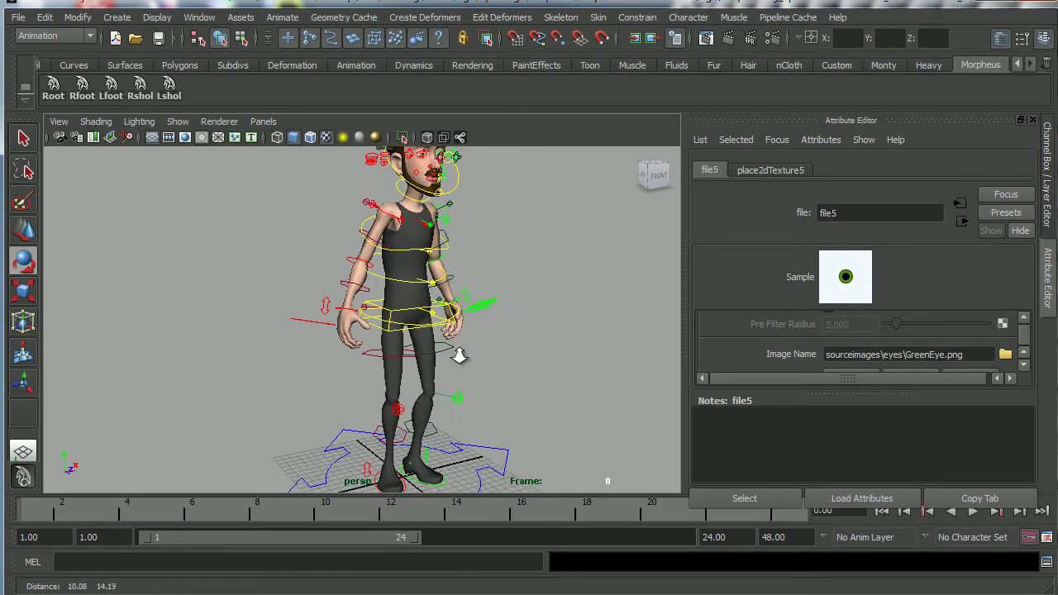
mouse_move(460, 356)
alt+mouse_down()
mouse_move(485, 319)
mouse_move(472, 354)
mouse_move(501, 331)
mouse_move(486, 327)
mouse_move(503, 321)
mouse_move(460, 312)
mouse_move(496, 319)
mouse_move(457, 353)
mouse_move(470, 345)
alt+mouse_up()
alt+middle_drag(471, 345, 446, 412)
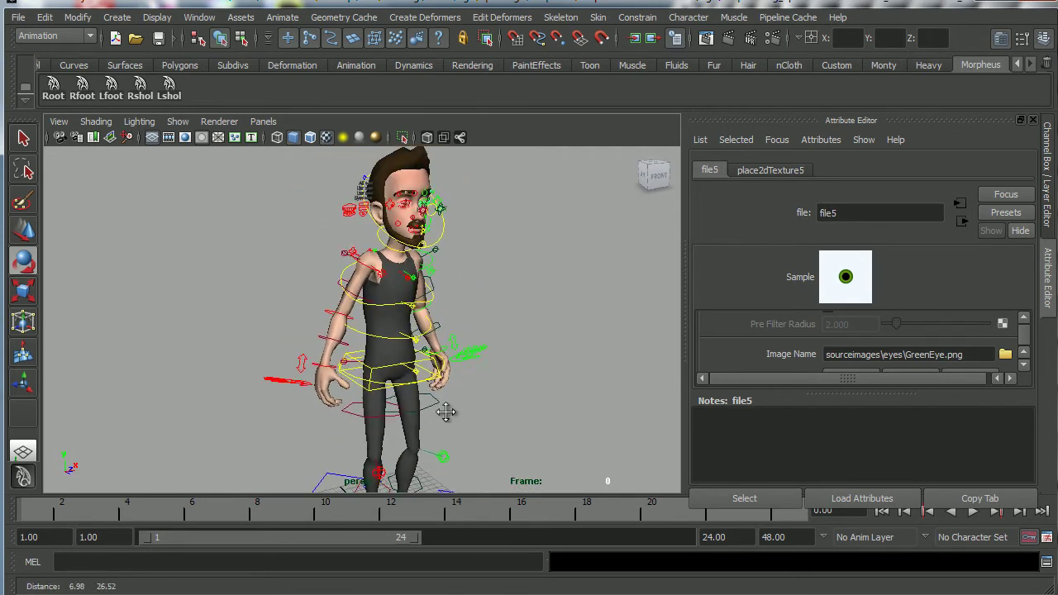
alt+right_drag(446, 412, 473, 379)
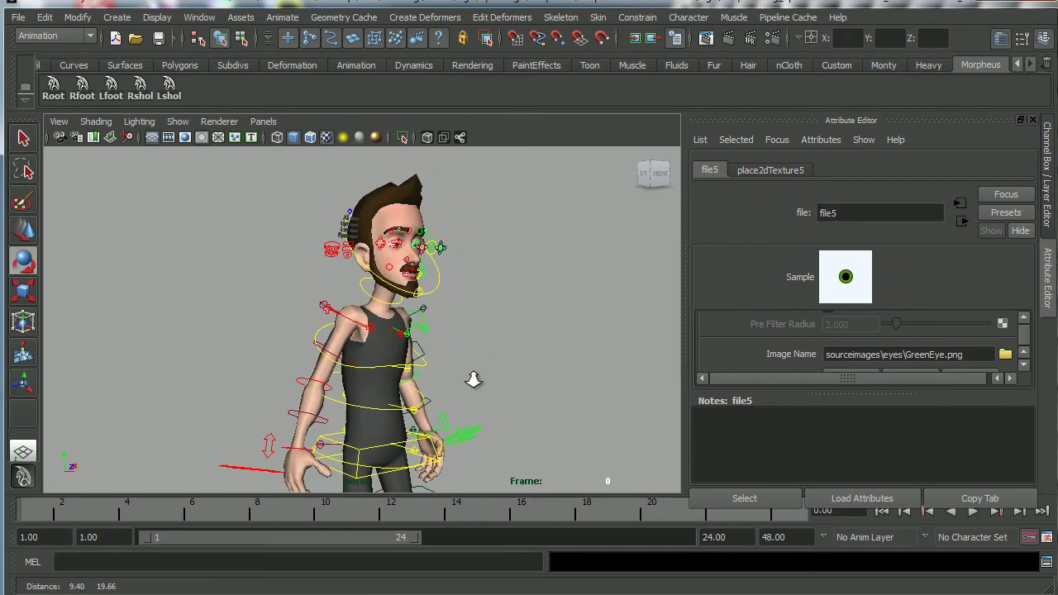
alt+drag(474, 379, 488, 360)
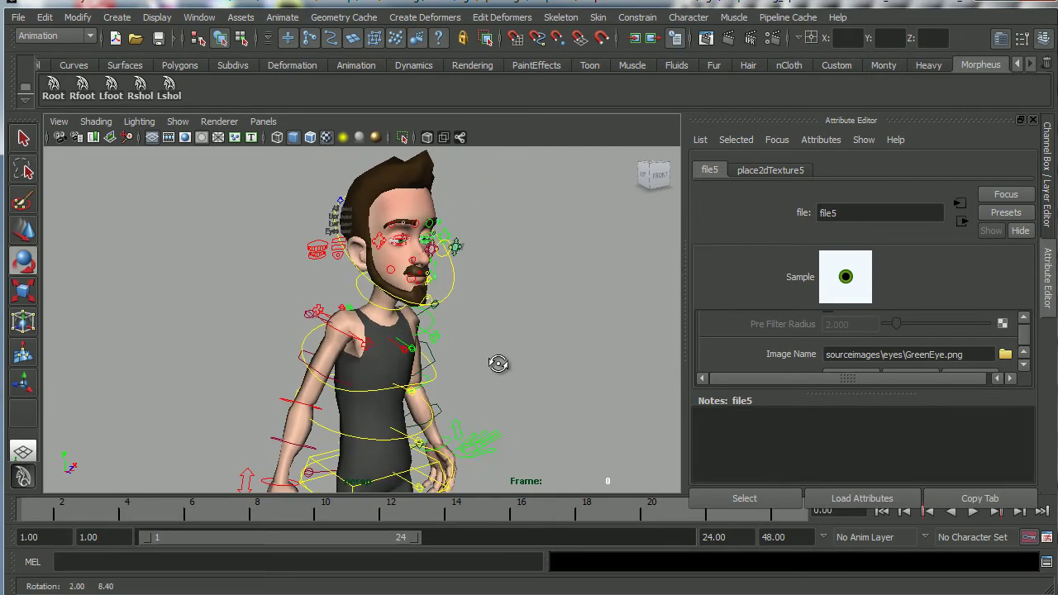
alt+middle_drag(499, 364, 460, 407)
alt+right_drag(460, 406, 611, 409)
alt+drag(611, 409, 513, 371)
alt+middle_drag(512, 371, 463, 369)
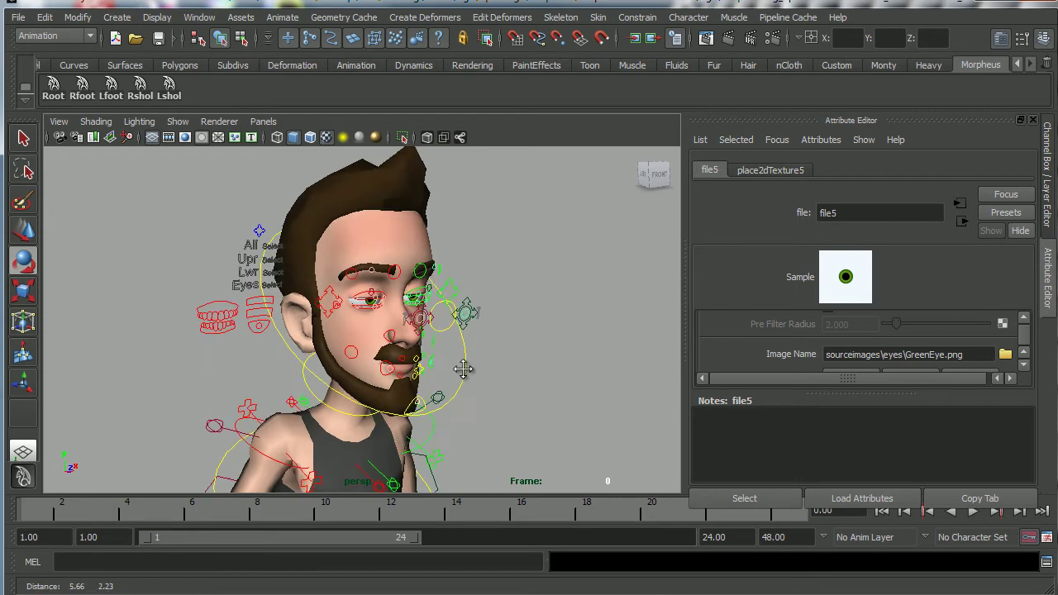
alt+drag(463, 370, 527, 372)
Step: Try moving the eye_masterIK_anim control in front of the face along different axes, undoing each move
click(527, 321)
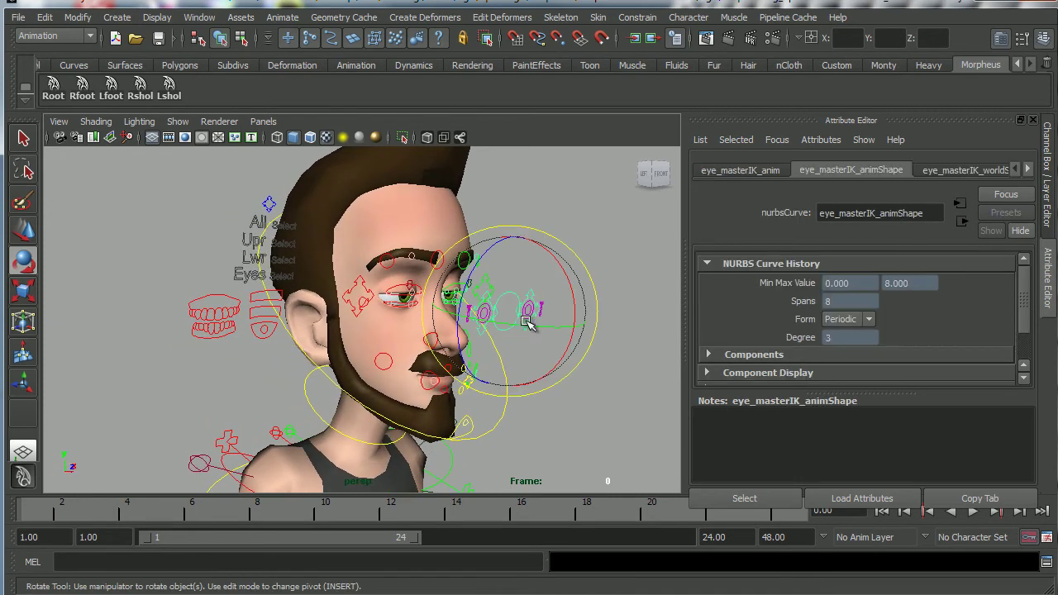
alt+drag(527, 321, 532, 350)
key(w)
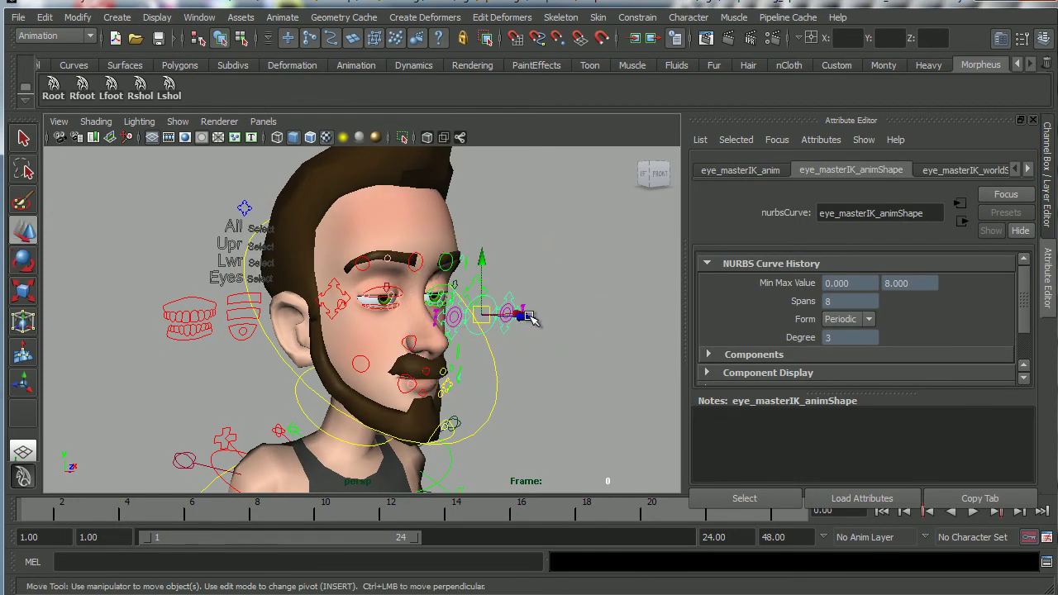
key(ctrl+z)
alt+drag(517, 318, 467, 376)
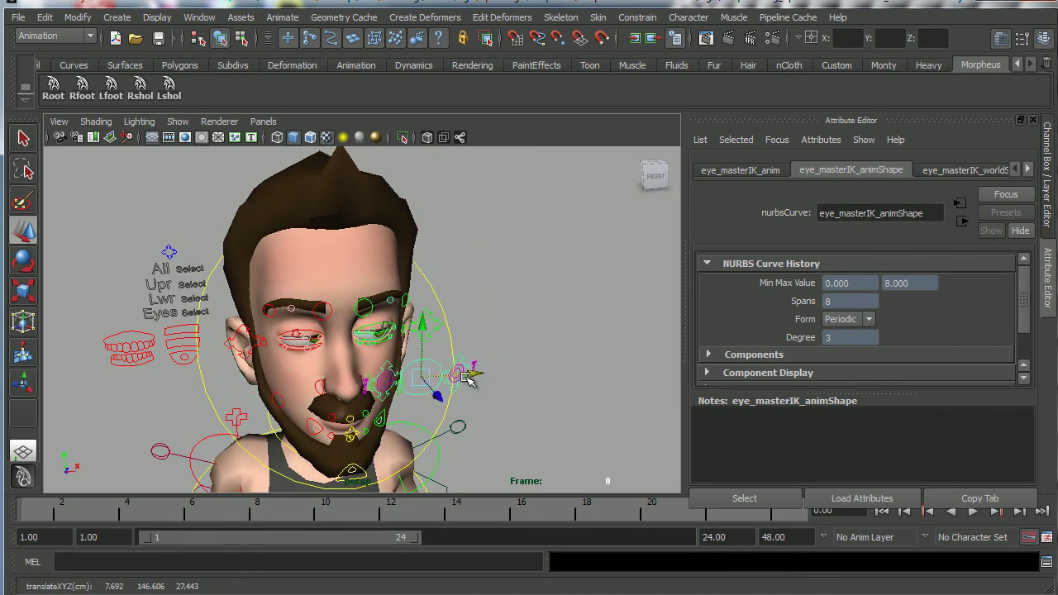
key(ctrl+z)
key(ctrl+z)
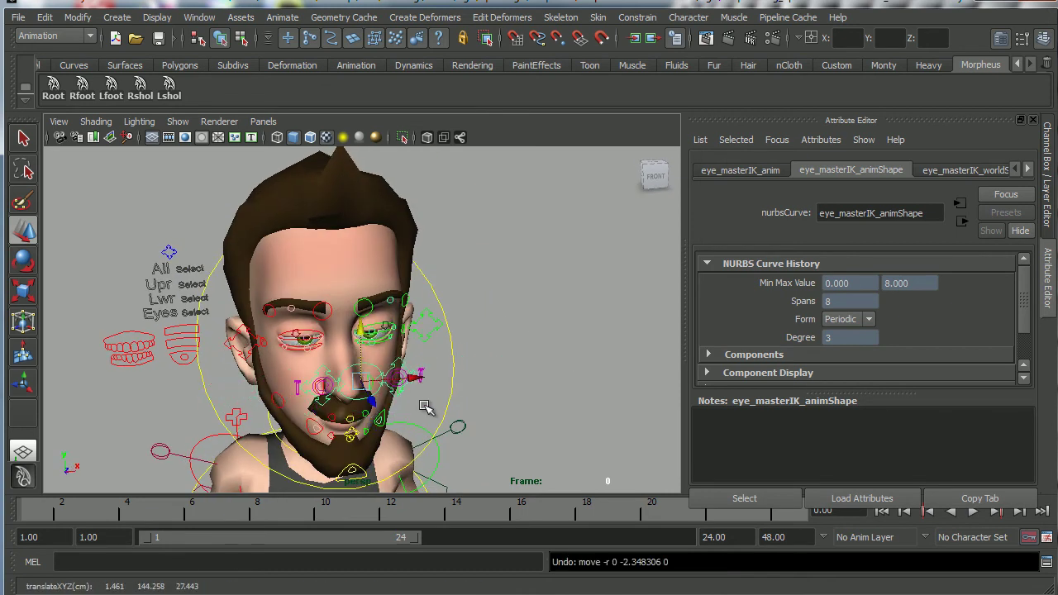
Step: Try moving the m_neck_IK_anim head control backward, undo the move, and clear the selection
alt+drag(425, 407, 494, 374)
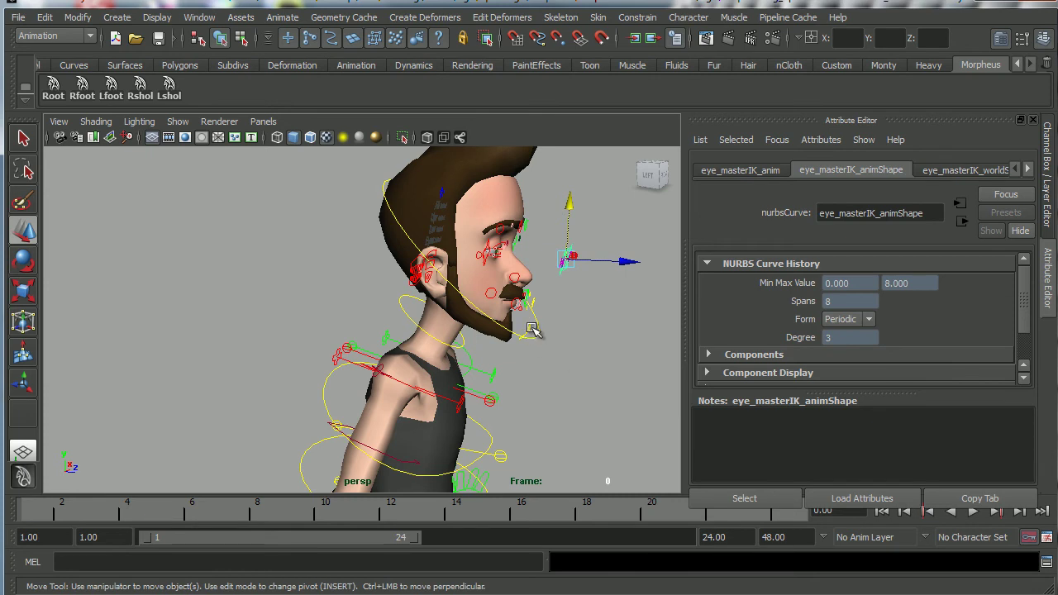
click(533, 330)
drag(522, 296, 519, 295)
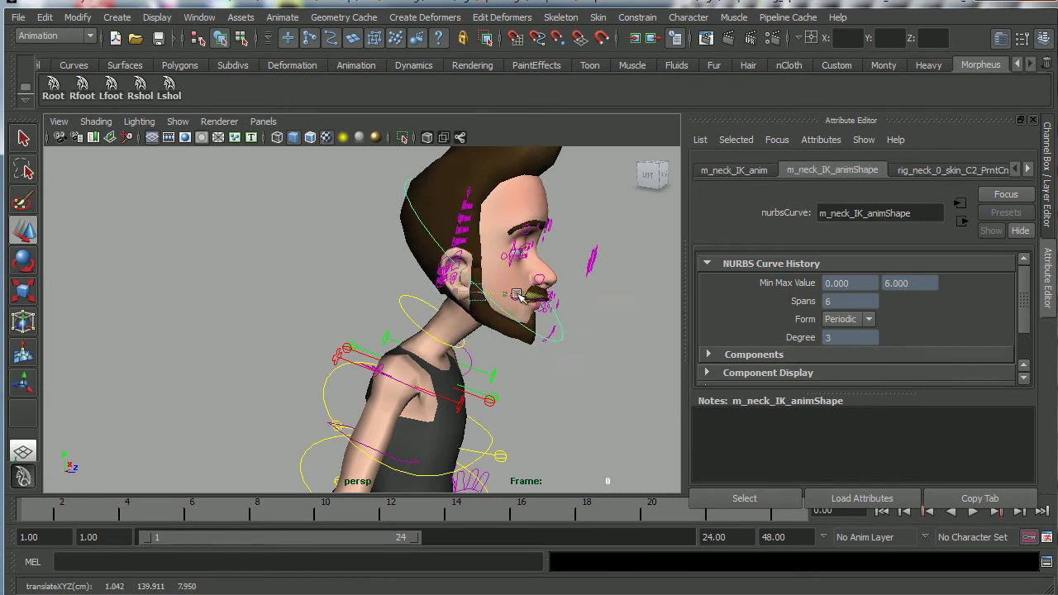
key(ctrl+z)
key(ctrl+z)
key(ctrl+z)
click(603, 373)
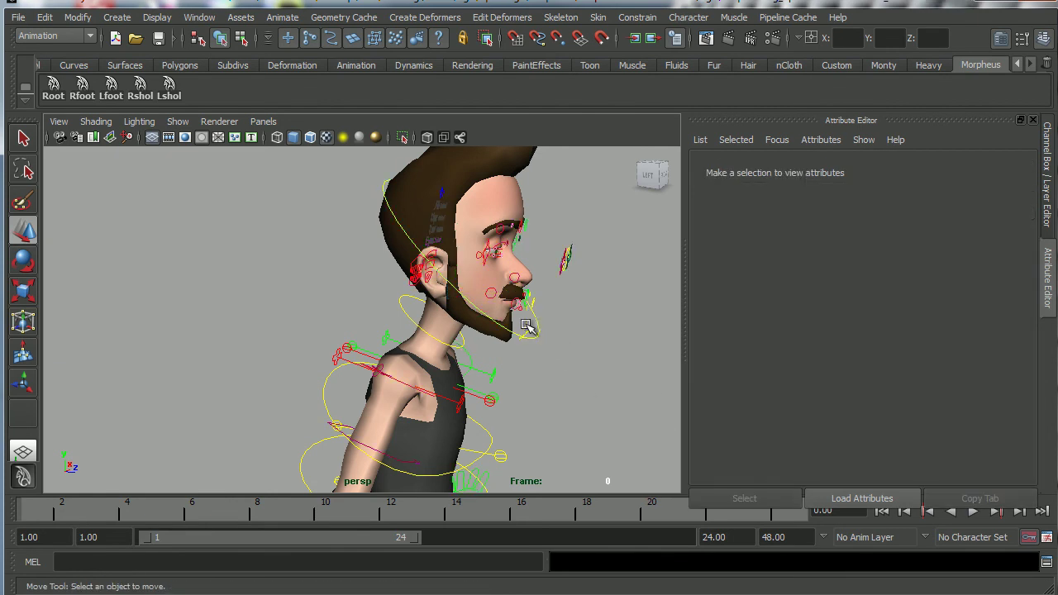
Step: Select the m_neck_IK_anim control and save its selection command from the Script Editor to the Morpheus shelf as MEL
click(541, 343)
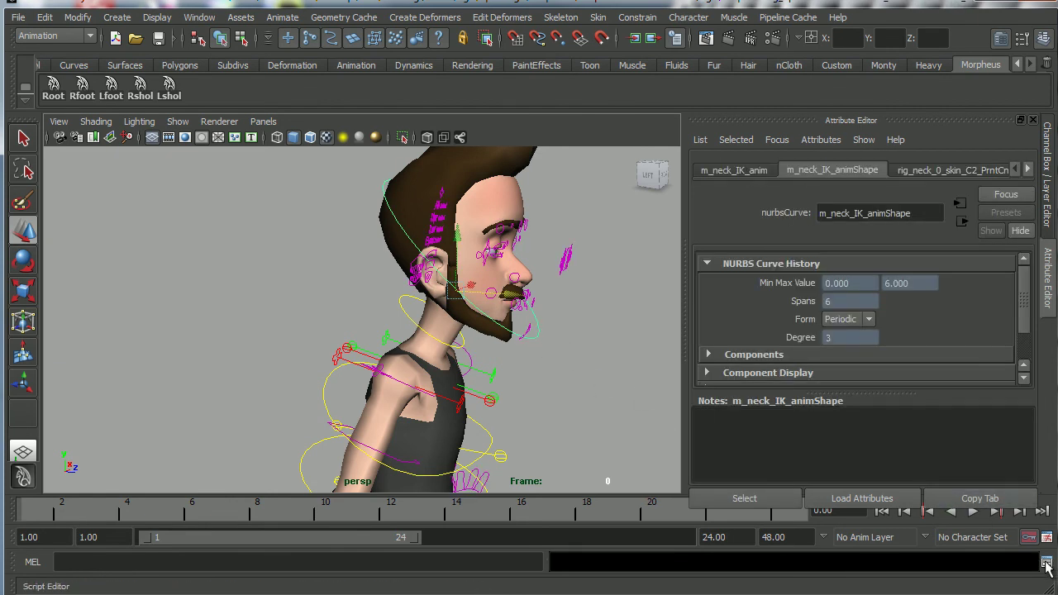
click(1046, 562)
drag(754, 233, 600, 237)
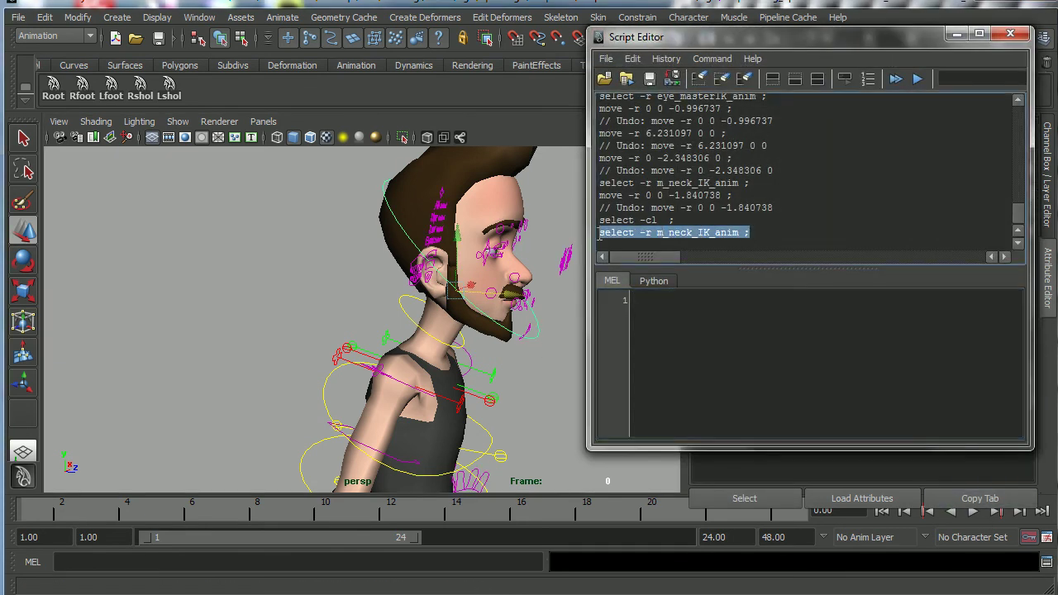
middle_drag(675, 234, 345, 93)
click(589, 343)
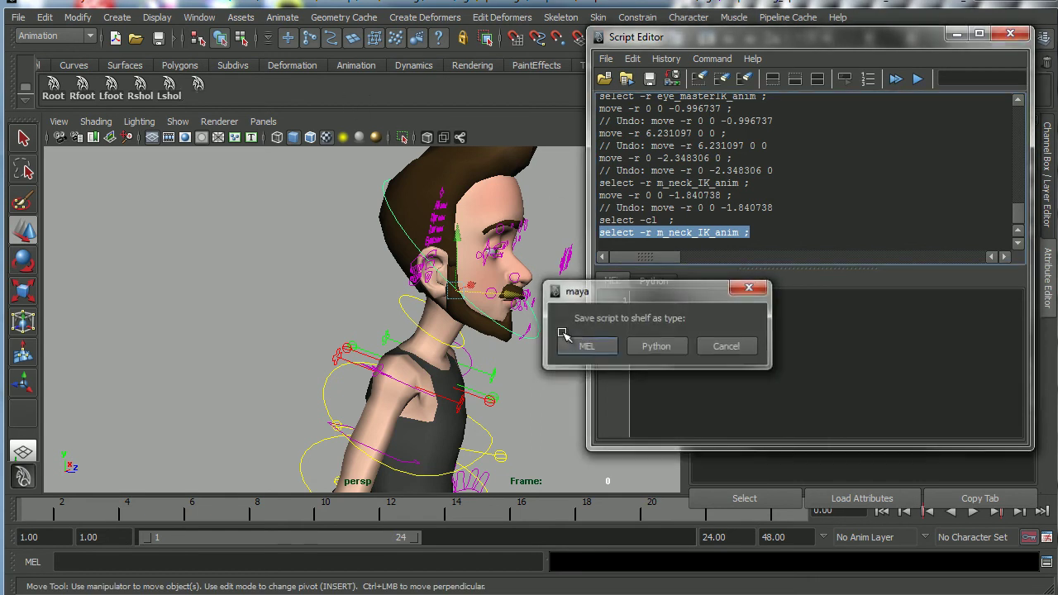
Step: Give the new neck selection shortcut the icon label Neck in the Shelf Editor and save all shelves
click(25, 103)
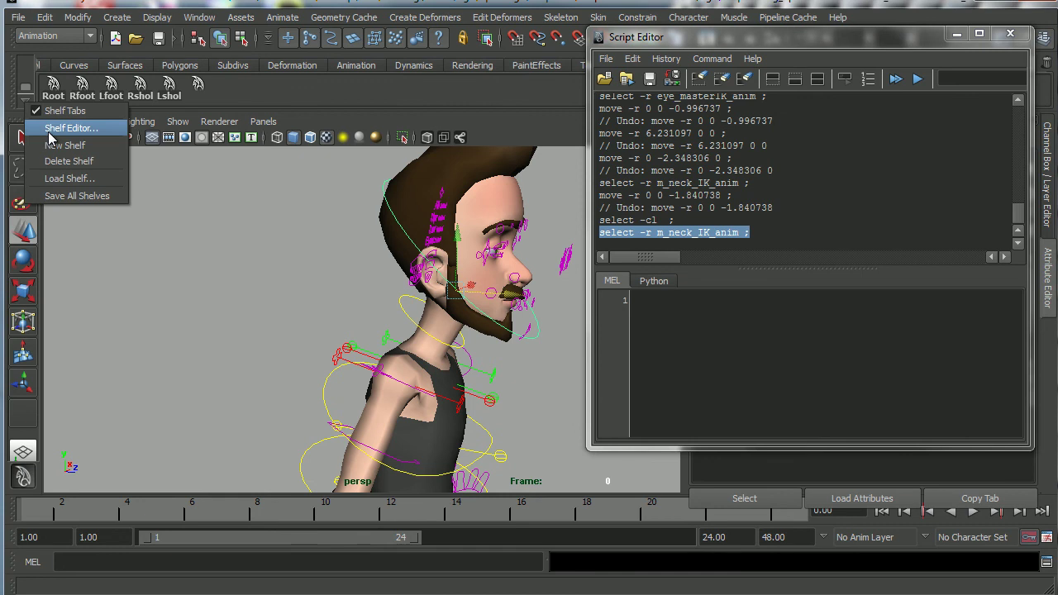
click(50, 133)
click(569, 262)
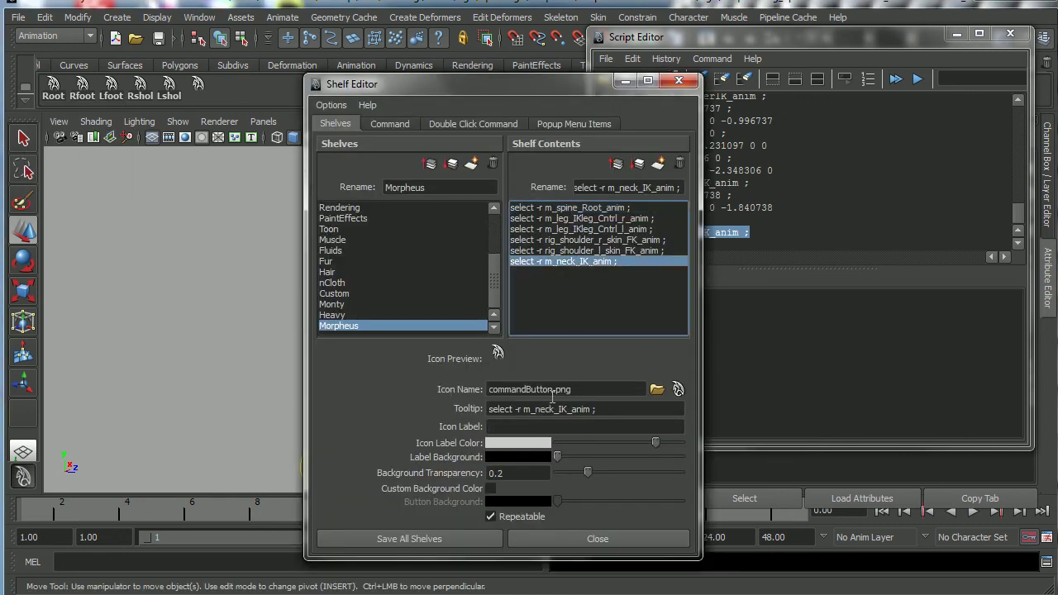
click(545, 425)
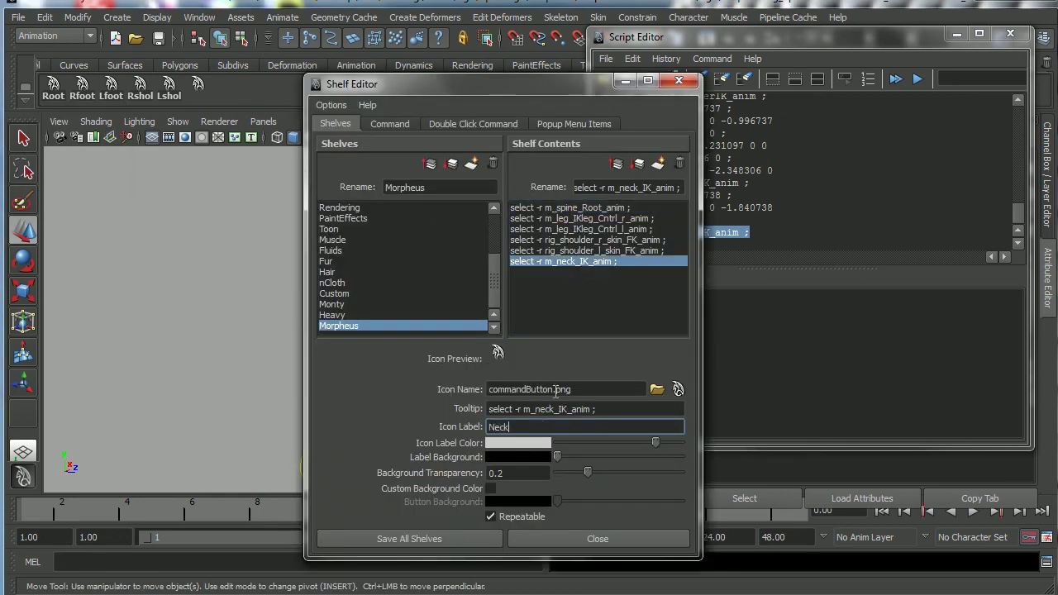
click(415, 539)
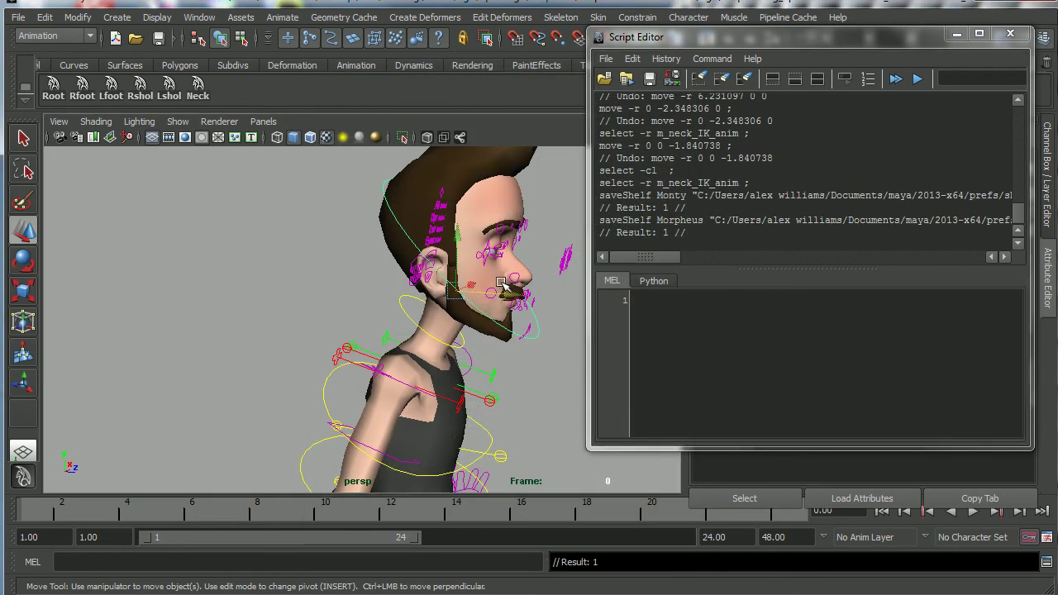
Step: Try moving the rig_spine_0_skin_Shoulders_anim control along its depth axis and undo the move
drag(422, 355, 372, 317)
alt+middle_drag(372, 316, 417, 211)
alt+right_drag(438, 252, 378, 349)
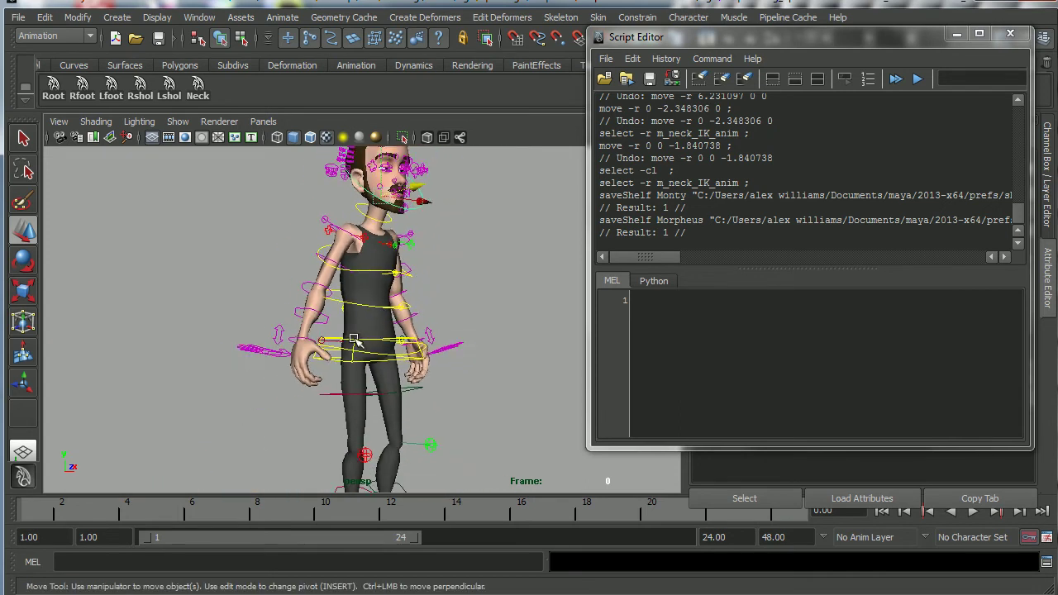
alt+drag(343, 309, 418, 320)
click(295, 206)
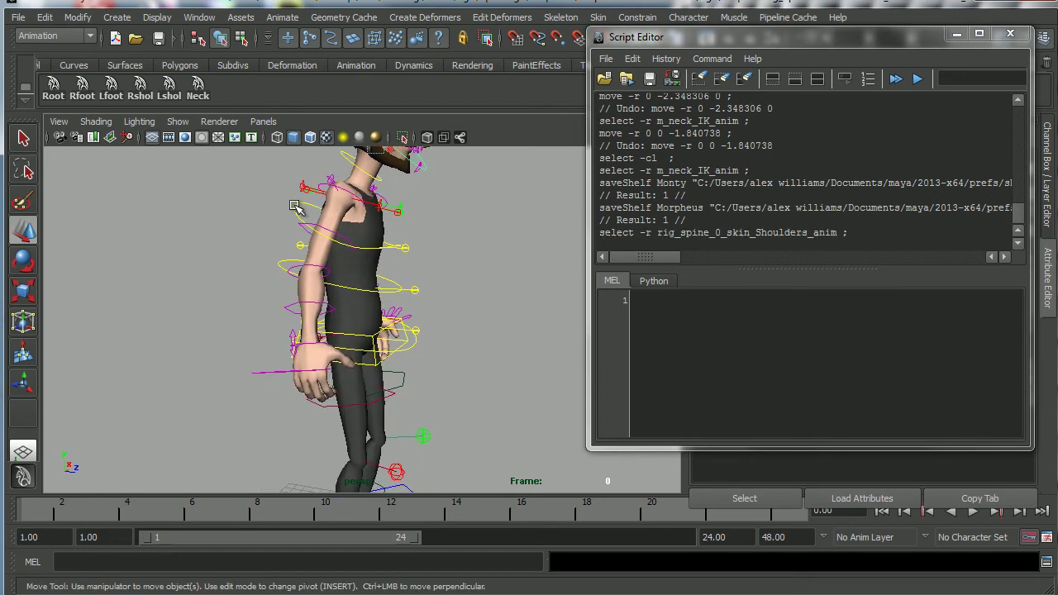
drag(403, 218, 396, 220)
key(ctrl+z)
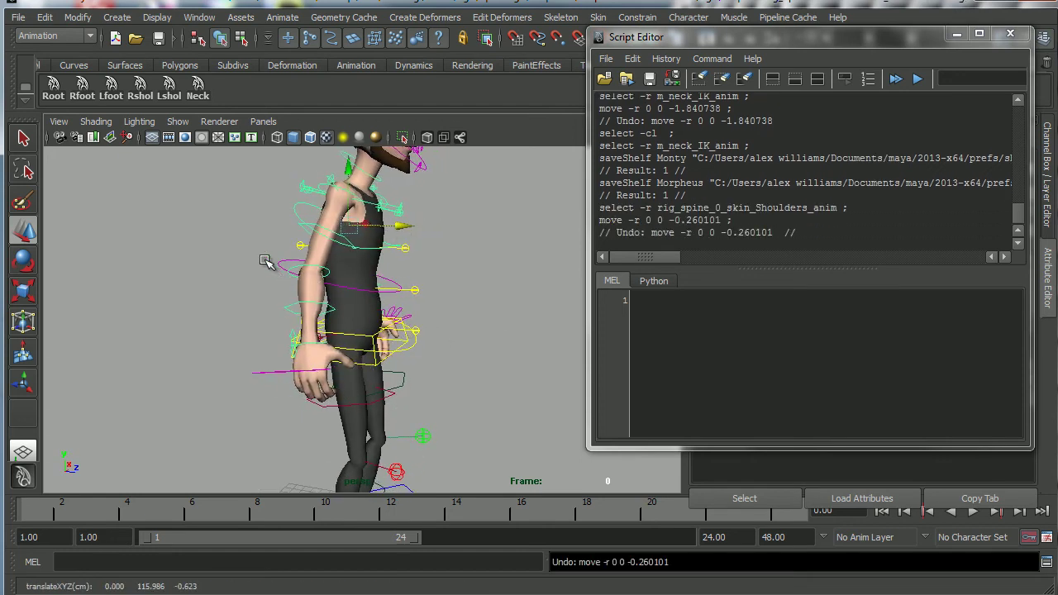
Step: Try moving the rig_spine_0_skin_Mid_anim control along its depth axis, undoing each move
drag(261, 248, 298, 262)
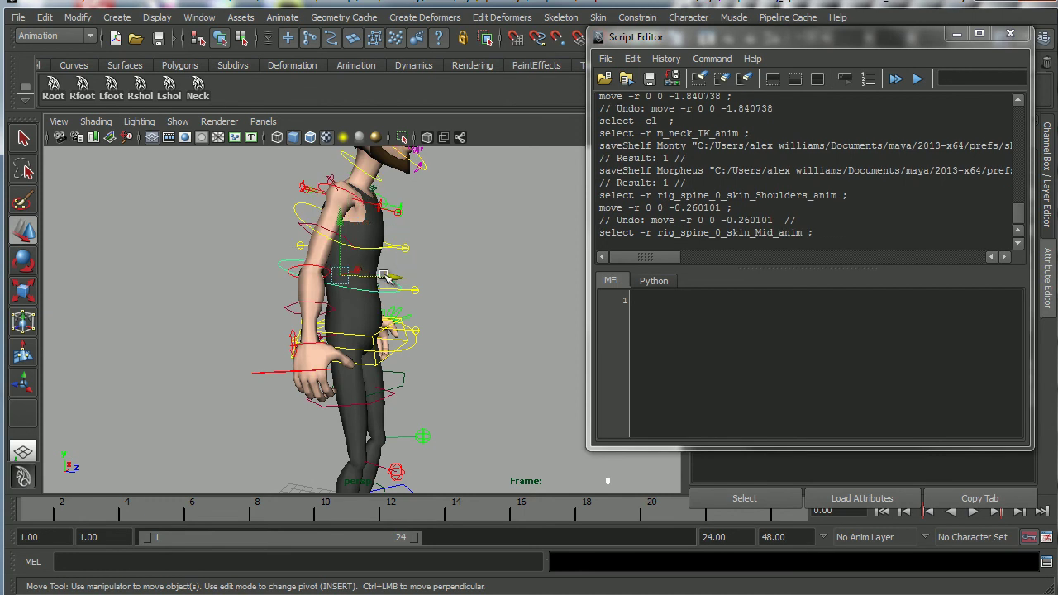
mouse_move(395, 277)
mouse_down()
mouse_move(416, 278)
mouse_move(399, 279)
mouse_up()
key(ctrl+z)
key(ctrl+z)
alt+middle_drag(405, 288, 400, 325)
scroll(399, 324, down, 1)
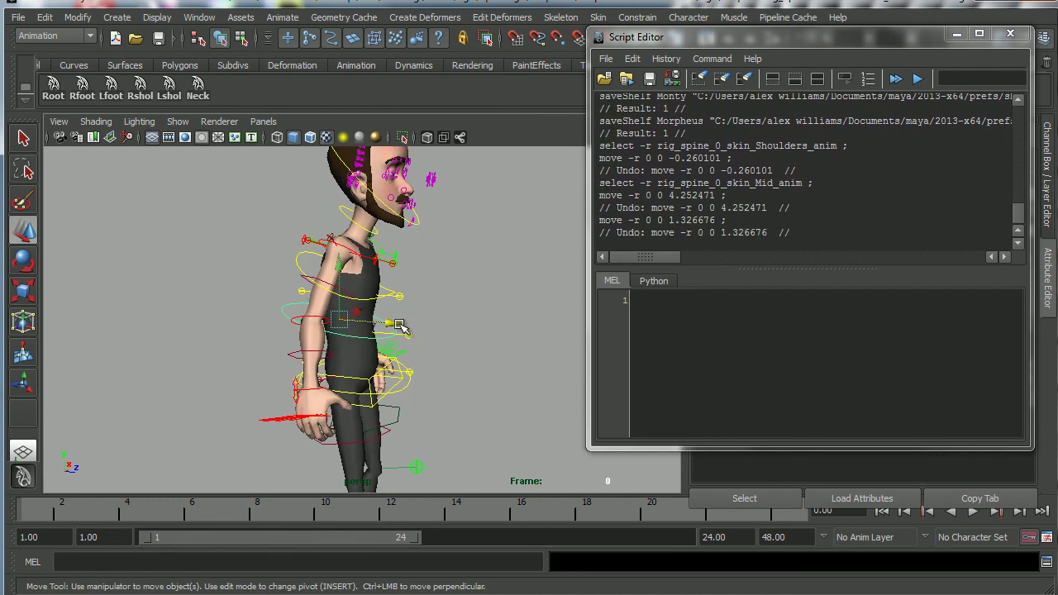
Step: Select the upper spine's rig_spine_0_skin_Shoulders_anim control and save its selection command to the Morpheus shelf as MEL
drag(399, 325, 304, 277)
click(383, 261)
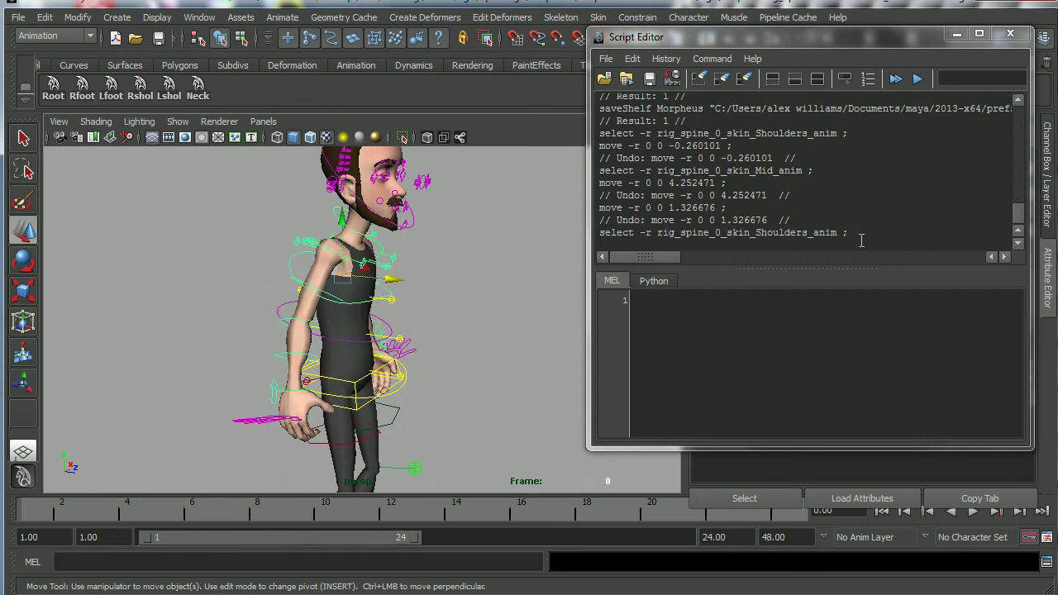
drag(850, 234, 590, 234)
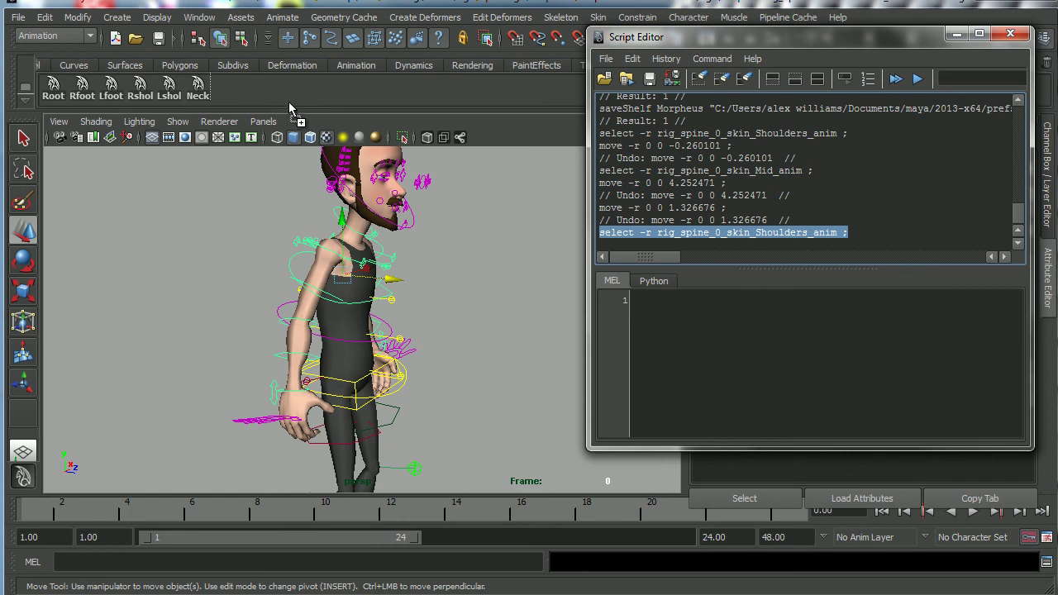
middle_drag(288, 101, 289, 103)
click(586, 346)
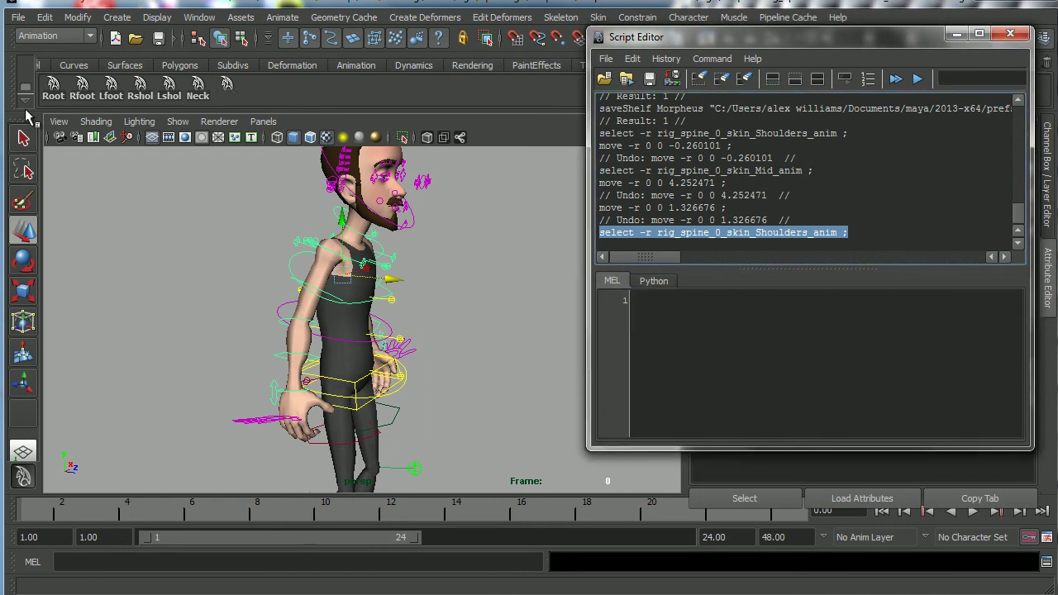
Step: Give the new upper-spine selection shortcut the icon label Spine in the Shelf Editor and save all shelves
click(25, 100)
click(59, 131)
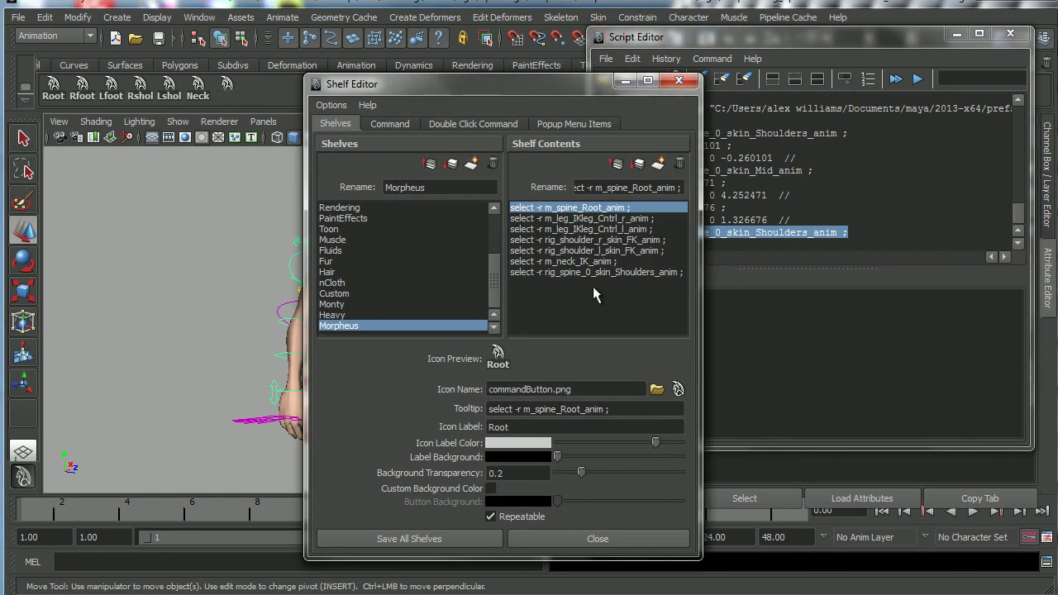
click(590, 275)
click(544, 426)
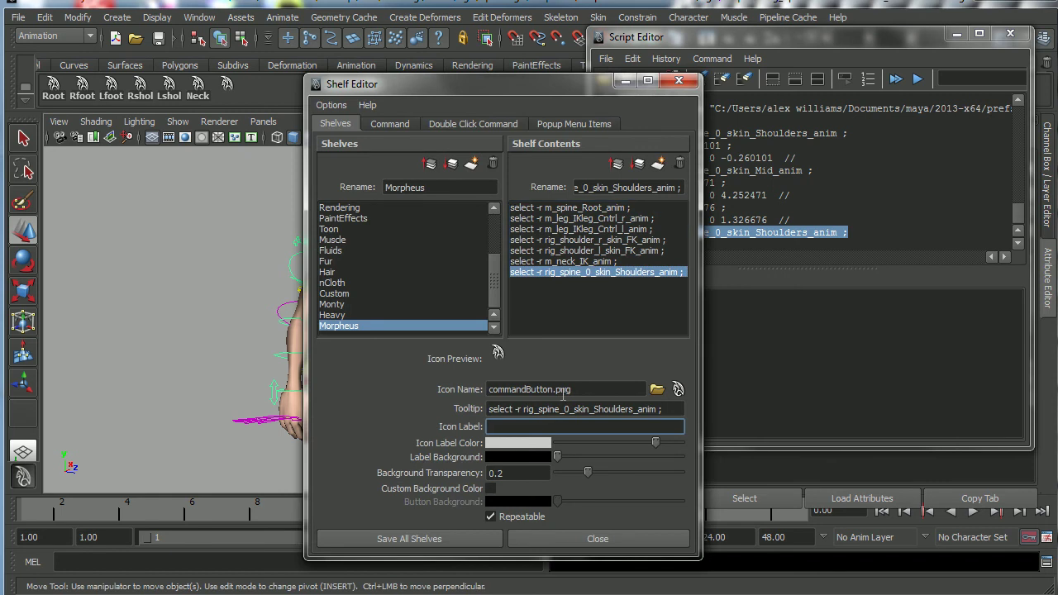
click(401, 538)
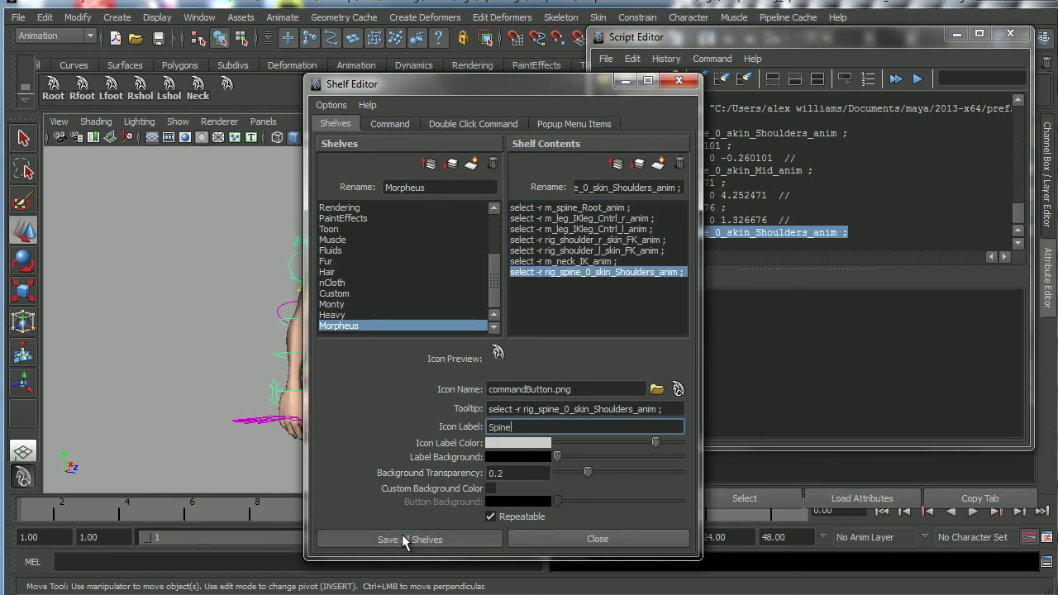
Step: Close the Script Editor and select the rig's global all_anim control around the character's feet
alt+drag(436, 347, 442, 322)
click(998, 34)
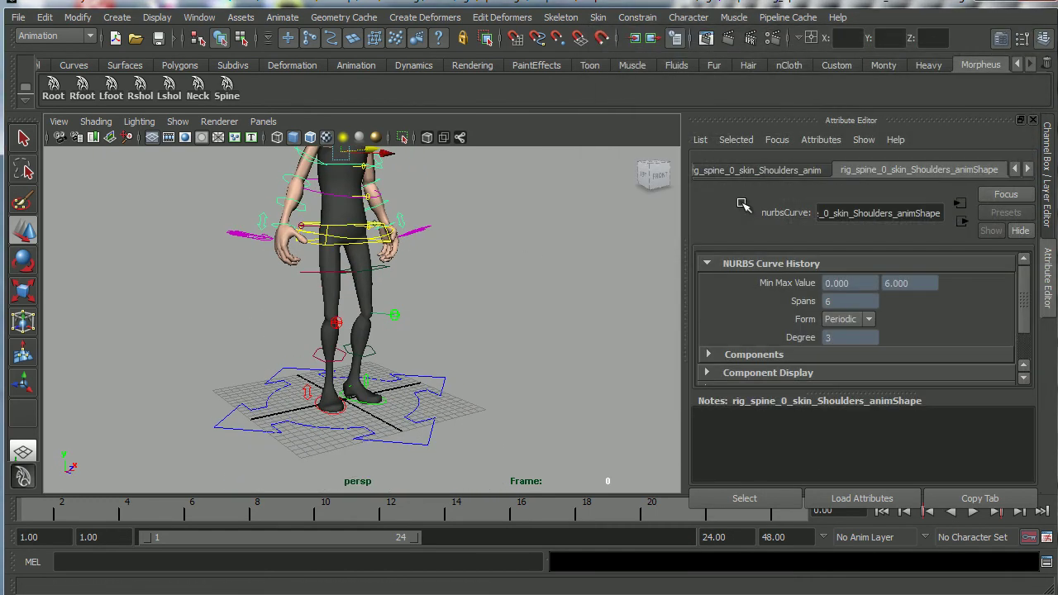
alt+middle_drag(470, 336, 456, 315)
alt+right_drag(464, 317, 579, 354)
drag(420, 424, 478, 444)
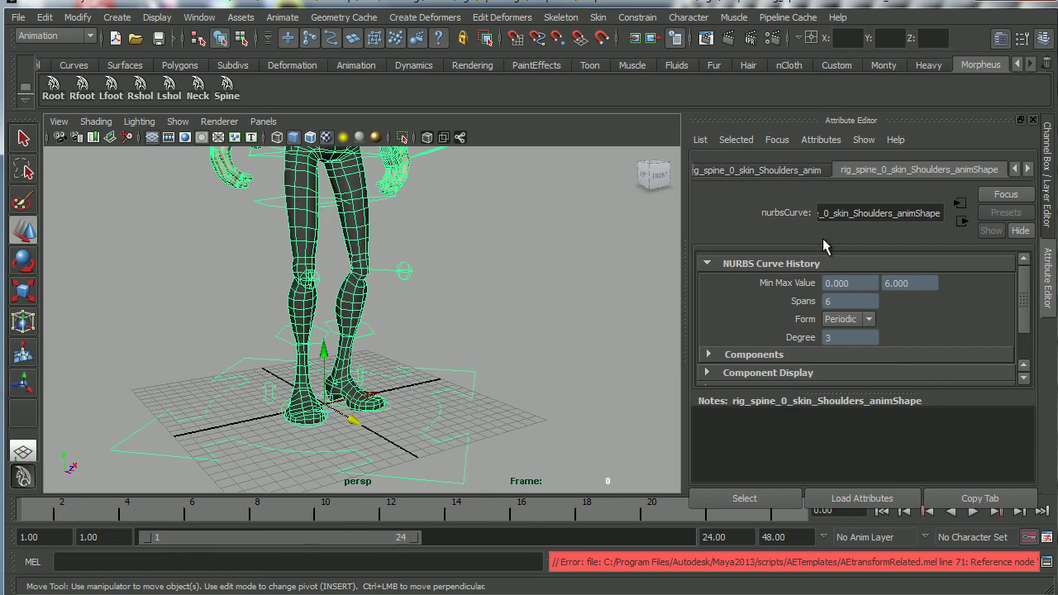
Step: Review the all_anim control's channels, including its visibility and smooth settings, in the Channel Box
click(1047, 182)
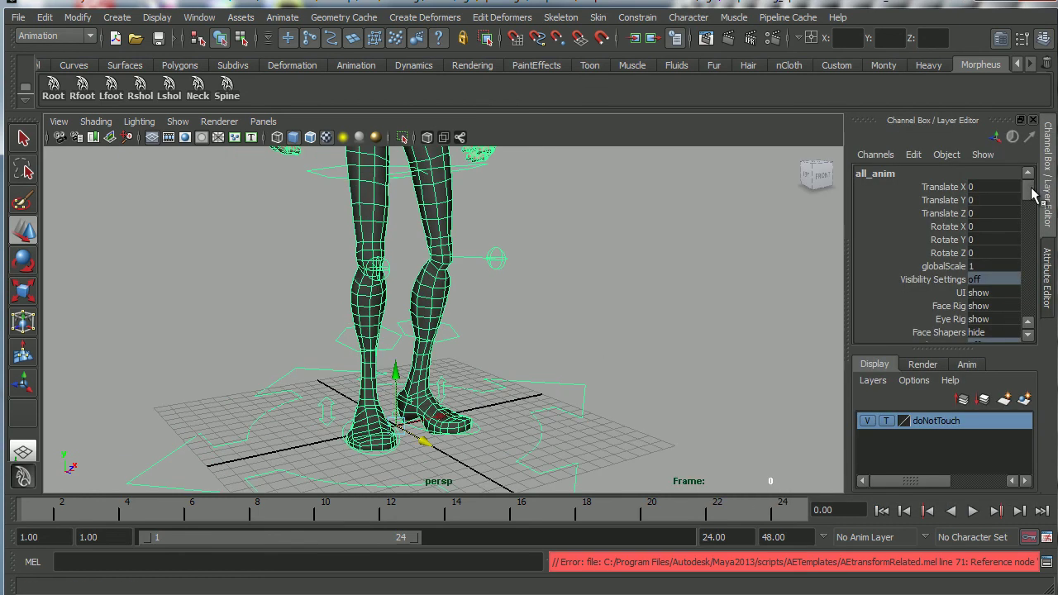
scroll(1032, 194, down, 3)
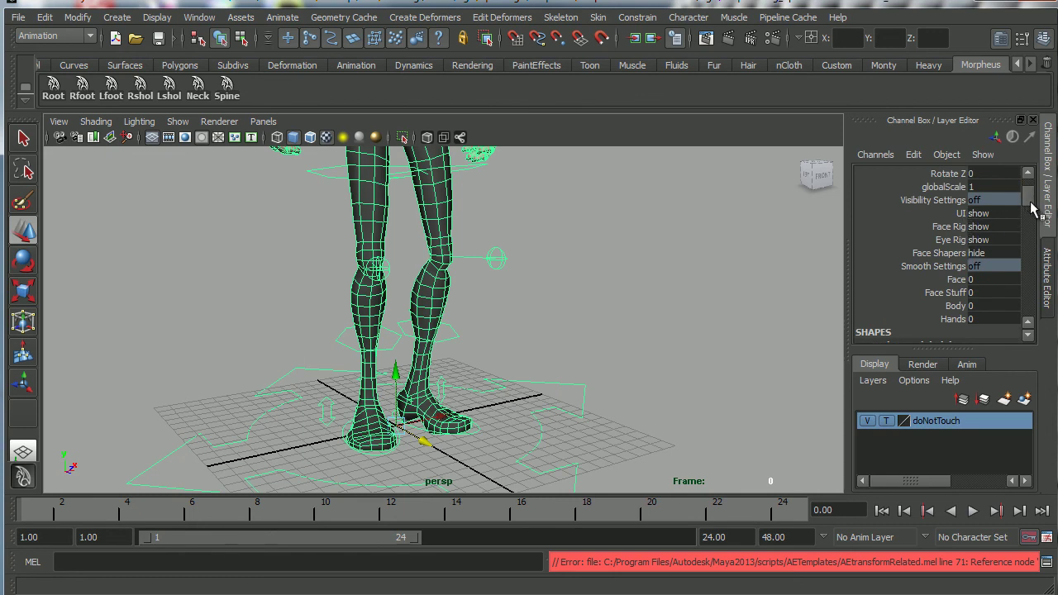
scroll(1032, 210, down, 4)
scroll(1032, 213, up, 3)
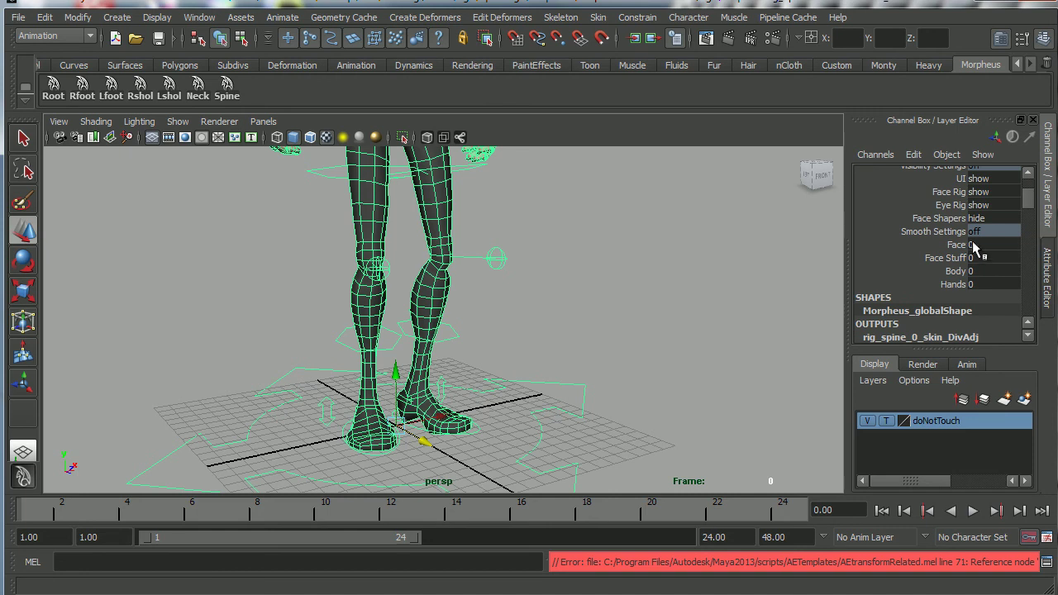
drag(1028, 200, 1027, 185)
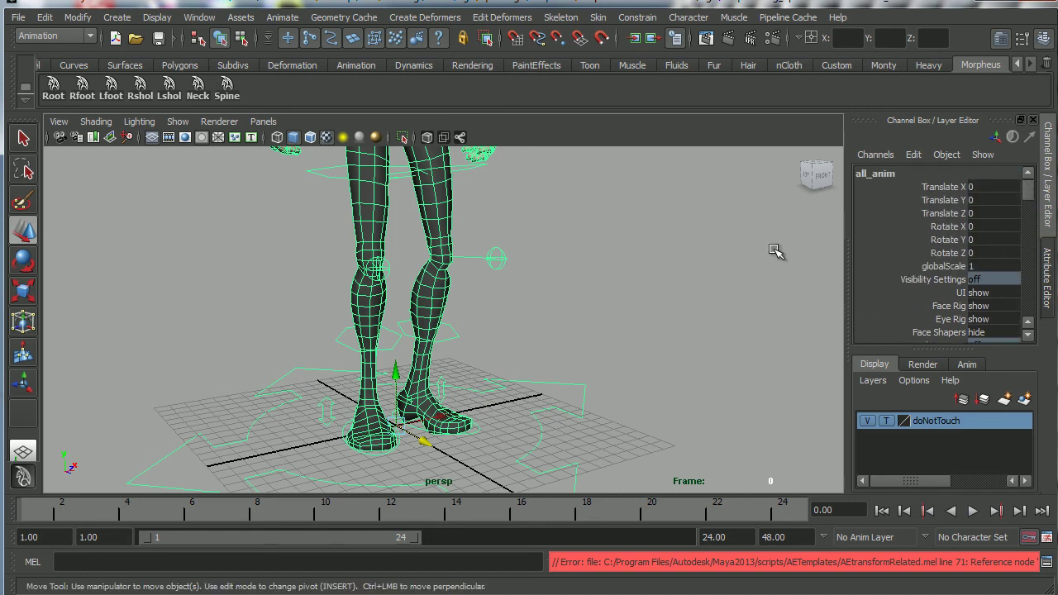
Step: Deselect the all_anim control and frame the character's head and torso in the perspective view
alt+middle_drag(608, 245, 529, 311)
alt+right_drag(529, 311, 492, 306)
alt+middle_drag(492, 306, 502, 347)
click(587, 339)
alt+middle_drag(554, 321, 553, 379)
alt+right_drag(553, 378, 535, 348)
alt+middle_drag(536, 334, 511, 381)
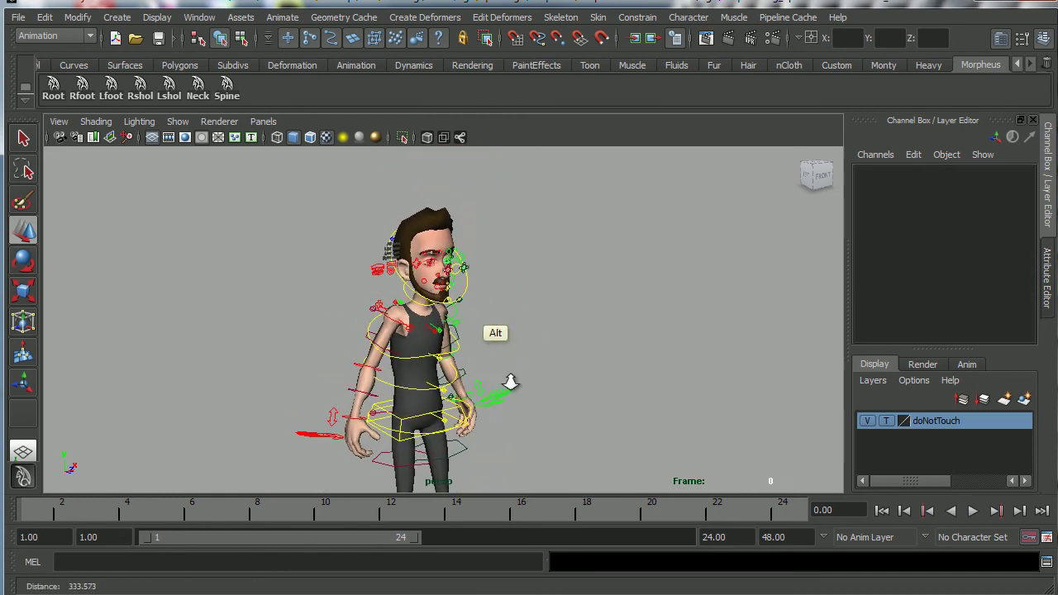
Step: Examine the full character and its rig controls from the front and from three-quarter angles
alt+right_drag(511, 382, 535, 369)
mouse_move(530, 368)
alt+mouse_down()
mouse_move(552, 349)
mouse_move(543, 373)
alt+mouse_up()
alt+middle_drag(543, 372, 570, 319)
alt+right_drag(570, 319, 496, 307)
alt+middle_drag(558, 372, 560, 325)
alt+right_drag(559, 325, 502, 320)
alt+drag(568, 345, 546, 329)
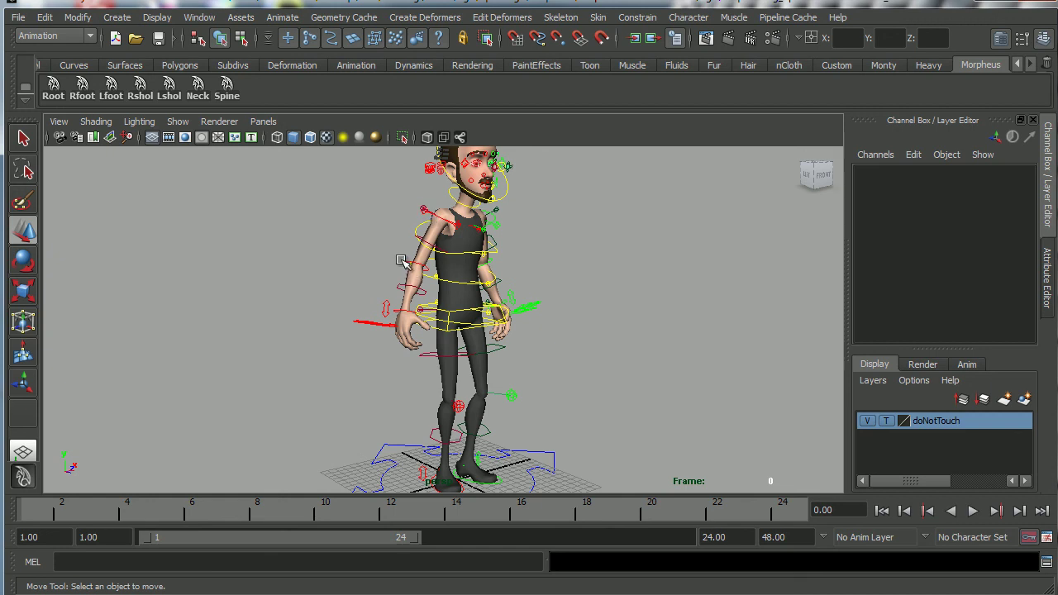
alt+drag(401, 261, 491, 275)
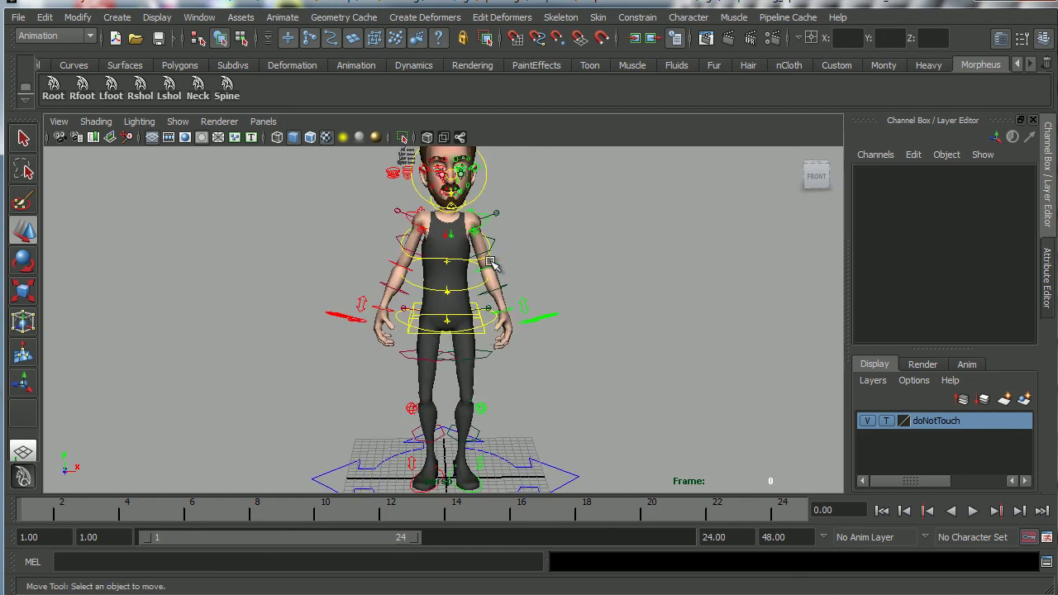
alt+drag(488, 318, 495, 311)
alt+drag(581, 309, 490, 312)
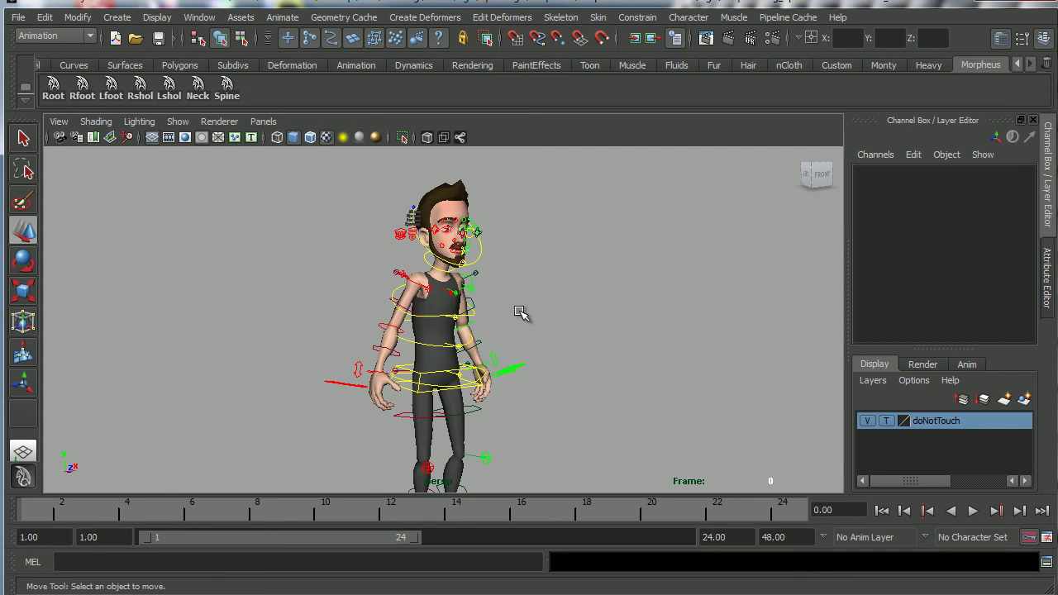
alt+drag(515, 342, 448, 362)
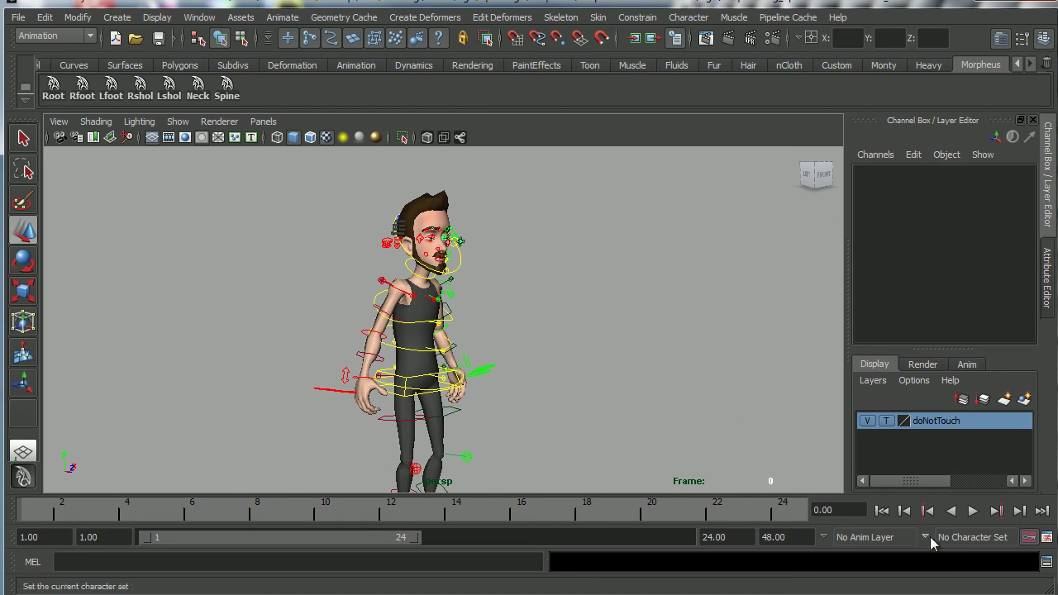